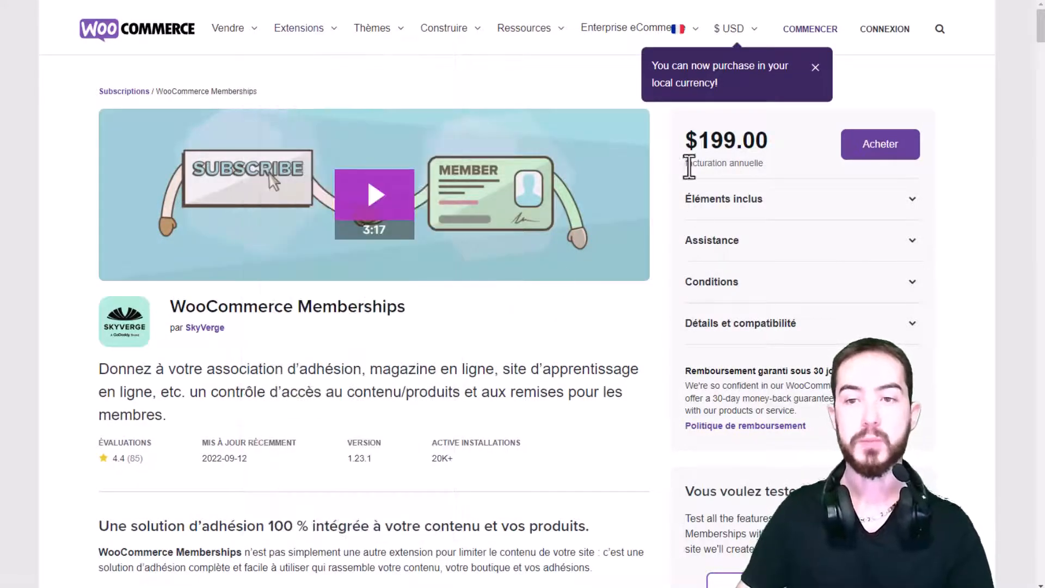
- Review the WooCommerce Memberships product page, examining the annual price, the description and the membership plan examples
{"action": "left_click_drag", "start_coordinate": [687, 136], "coordinate": [771, 141]}
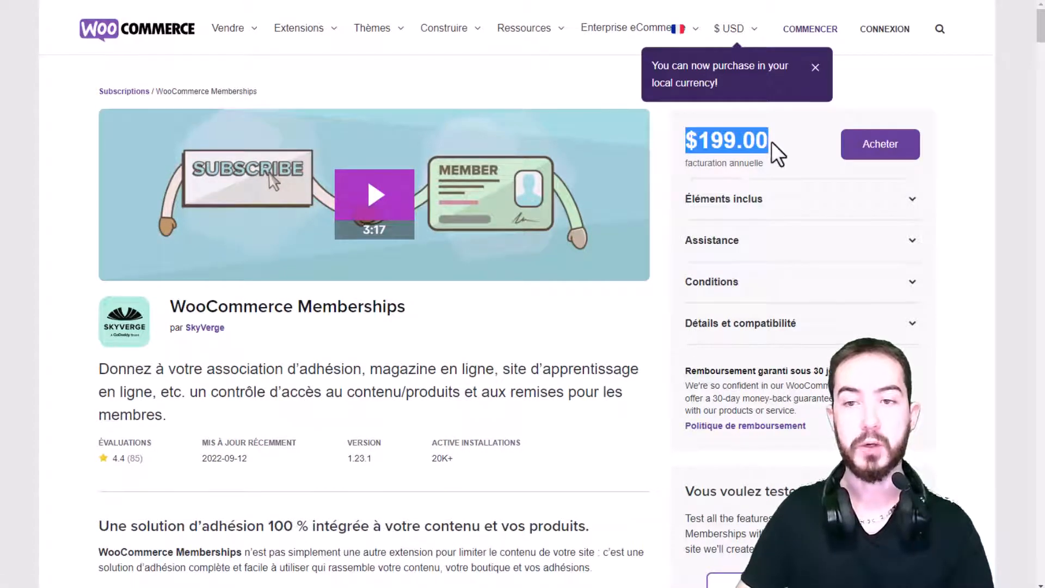
{"action": "left_click", "coordinate": [771, 142]}
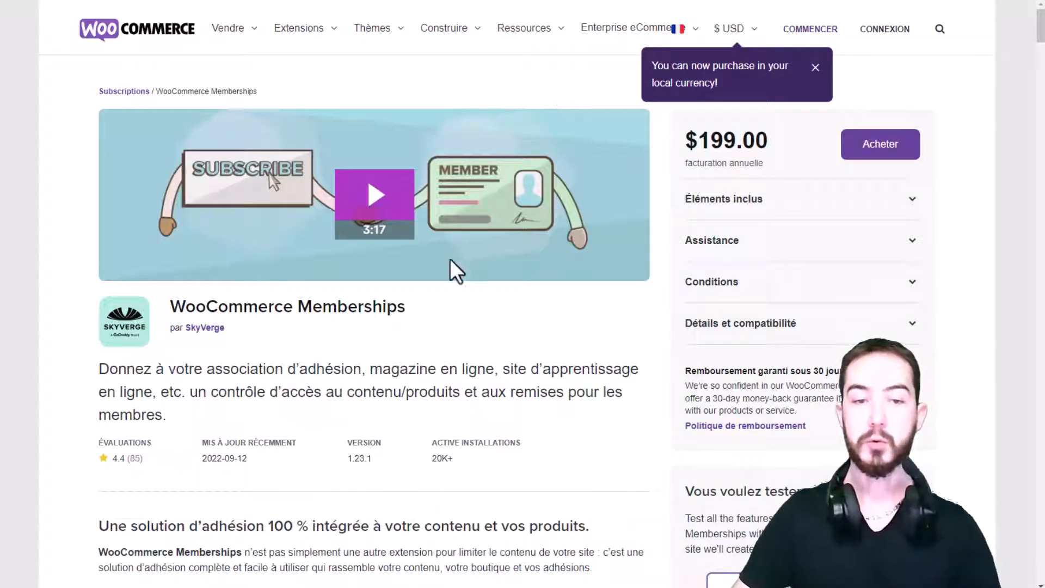
{"action": "scroll", "coordinate": [455, 269], "scroll_direction": "down", "scroll_amount": 3}
{"action": "scroll", "coordinate": [504, 138], "scroll_direction": "up", "scroll_amount": 3}
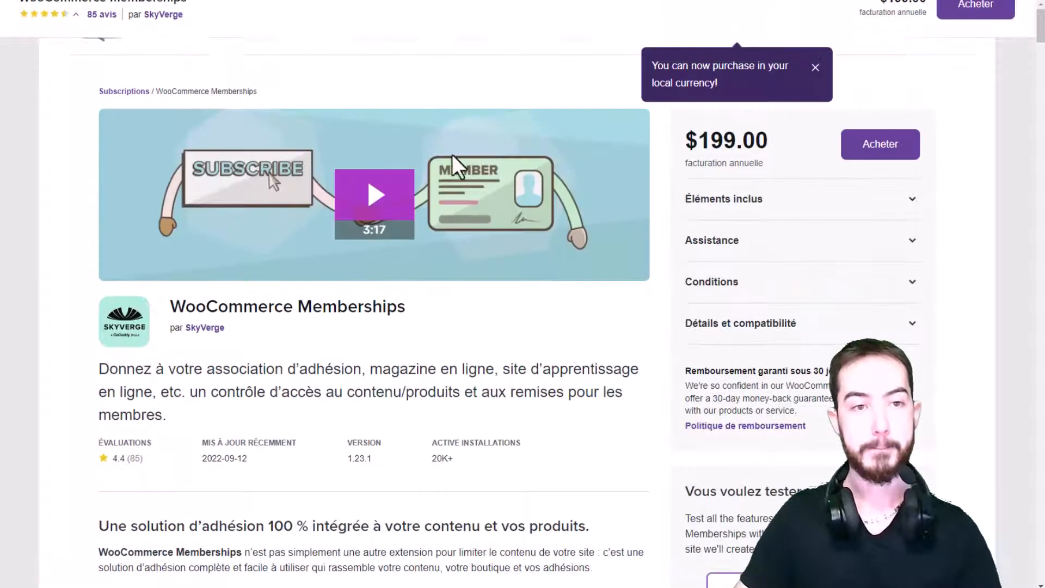
{"action": "scroll", "coordinate": [422, 230], "scroll_direction": "down", "scroll_amount": 6}
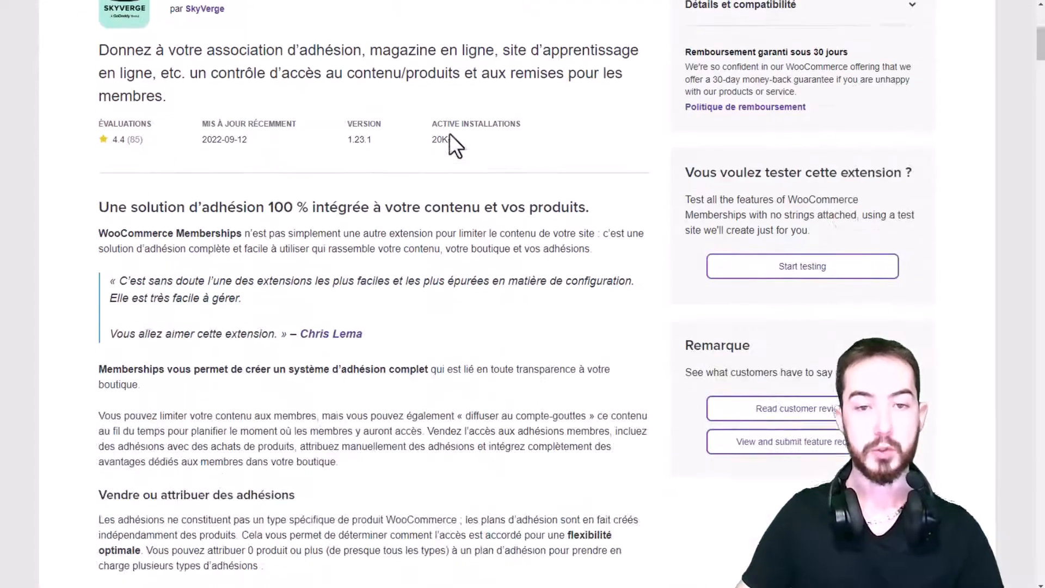
{"action": "scroll", "coordinate": [548, 284], "scroll_direction": "down", "scroll_amount": 5}
{"action": "scroll", "coordinate": [526, 246], "scroll_direction": "down", "scroll_amount": 3}
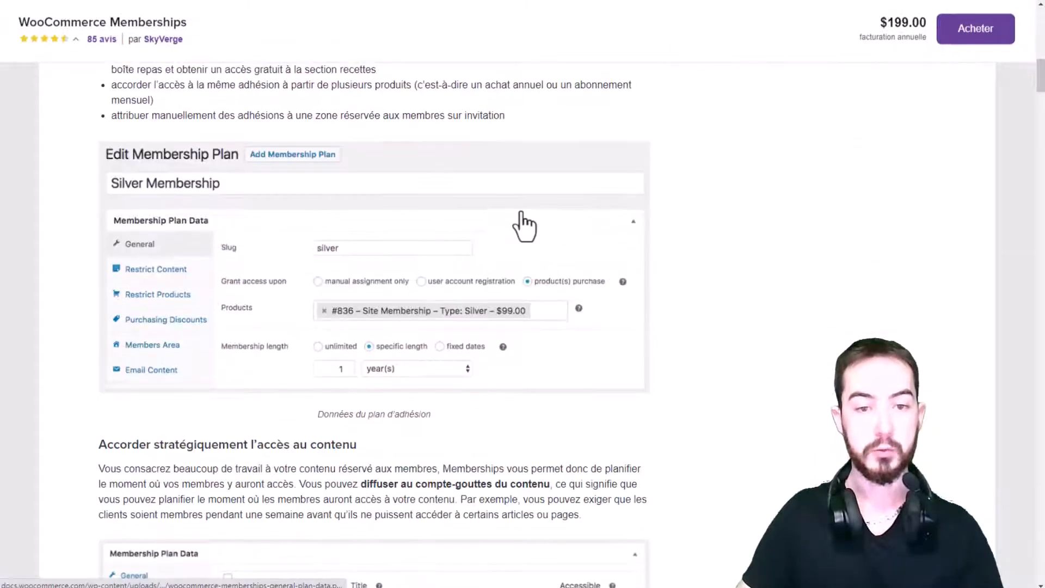
{"action": "scroll", "coordinate": [531, 327], "scroll_direction": "down", "scroll_amount": 5}
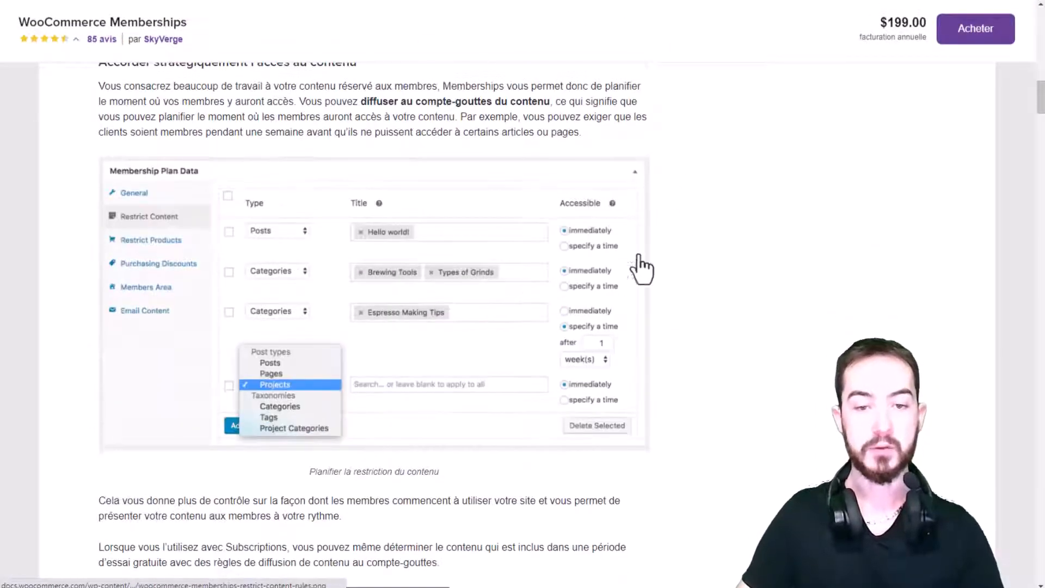
{"action": "scroll", "coordinate": [631, 272], "scroll_direction": "down", "scroll_amount": 3}
{"action": "scroll", "coordinate": [542, 205], "scroll_direction": "down", "scroll_amount": 3}
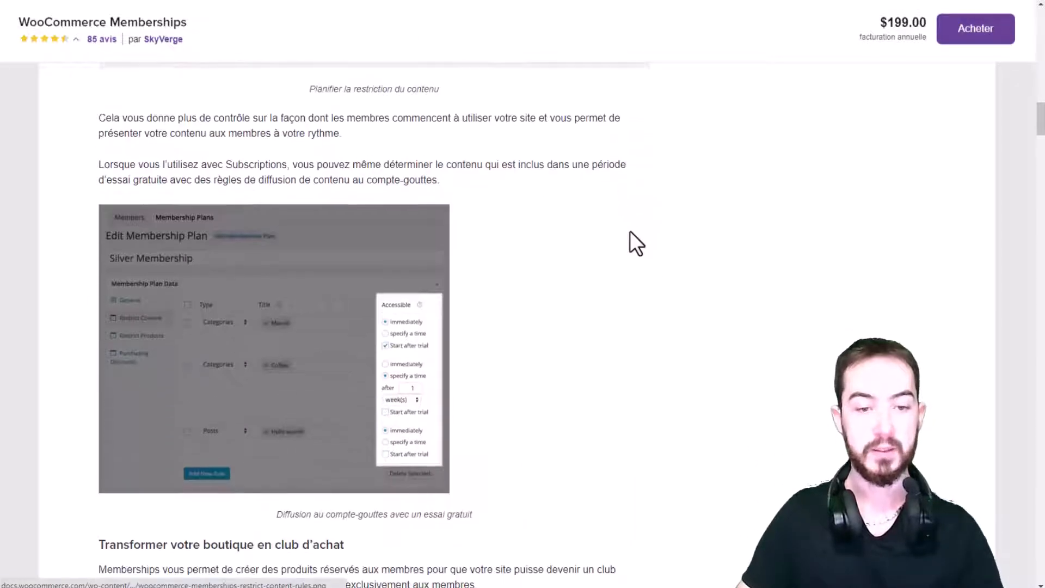
{"action": "scroll", "coordinate": [544, 294], "scroll_direction": "down", "scroll_amount": 1}
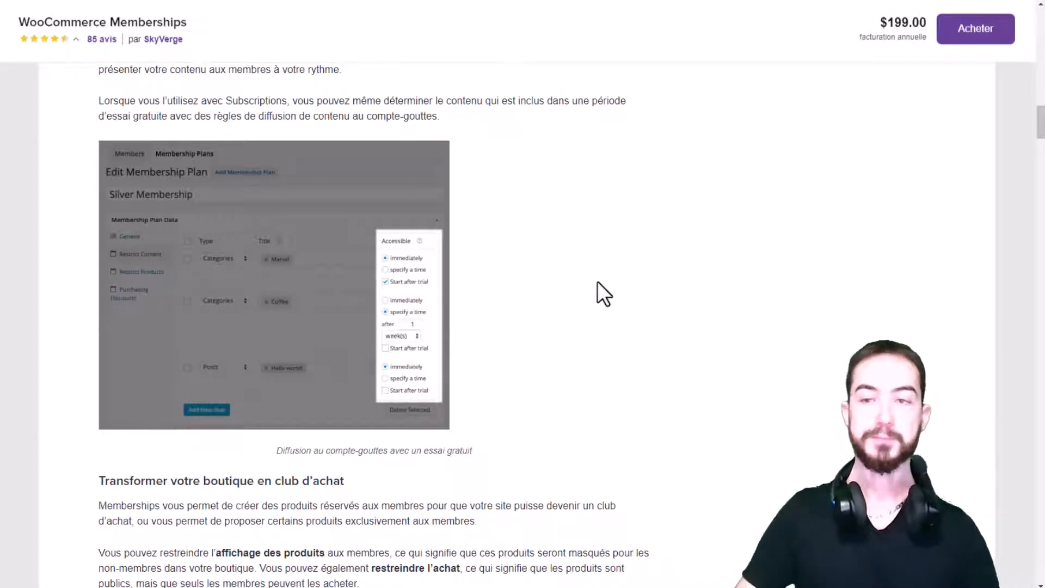
{"action": "scroll", "coordinate": [578, 262], "scroll_direction": "up", "scroll_amount": 15}
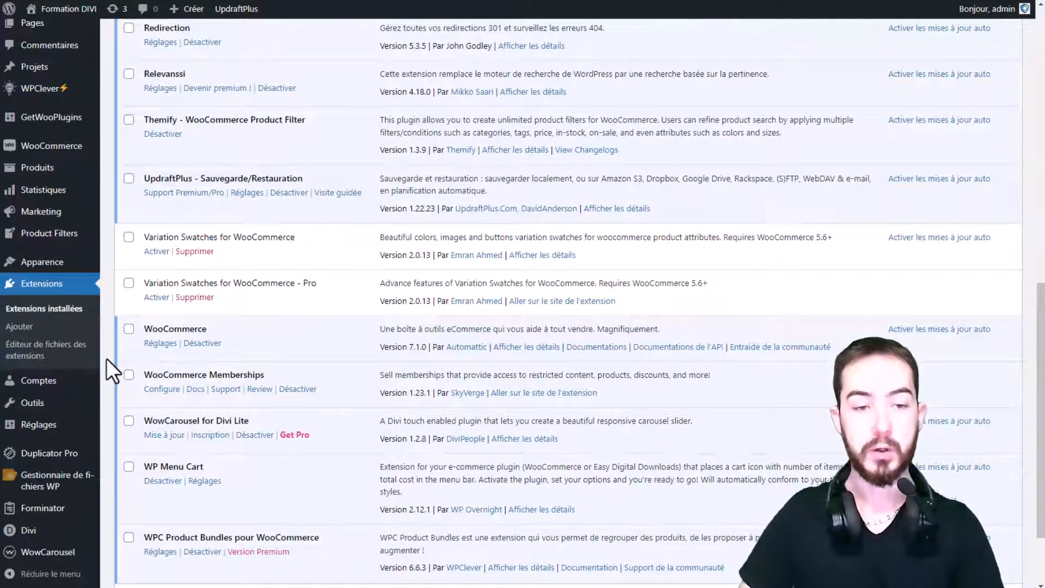
- Check the WooCommerce and WooCommerce Memberships entries in the list of installed WordPress extensions
{"action": "double_click", "coordinate": [163, 325]}
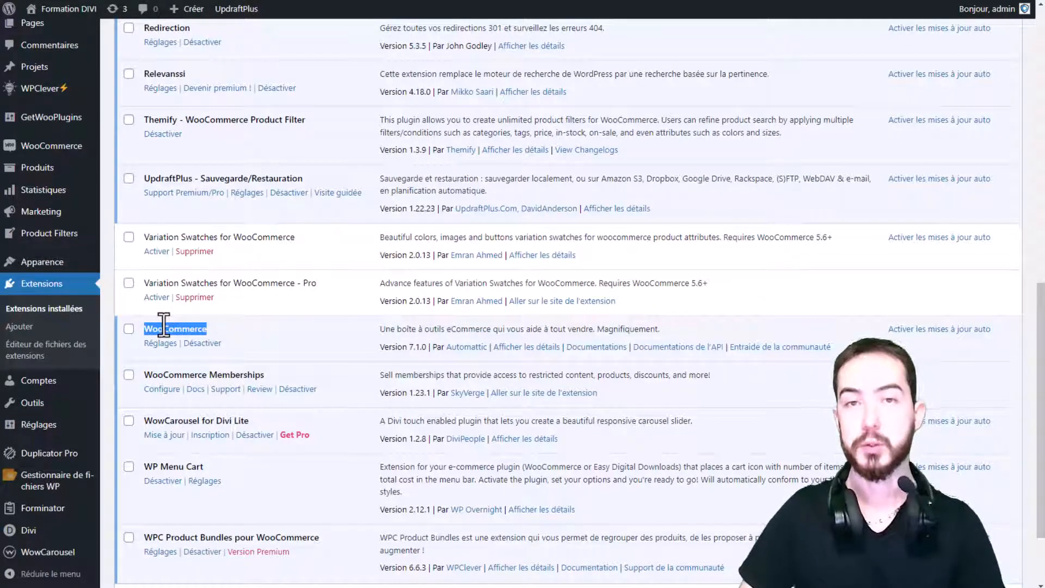
{"action": "left_click_drag", "start_coordinate": [148, 374], "coordinate": [264, 375]}
{"action": "left_click", "coordinate": [261, 378]}
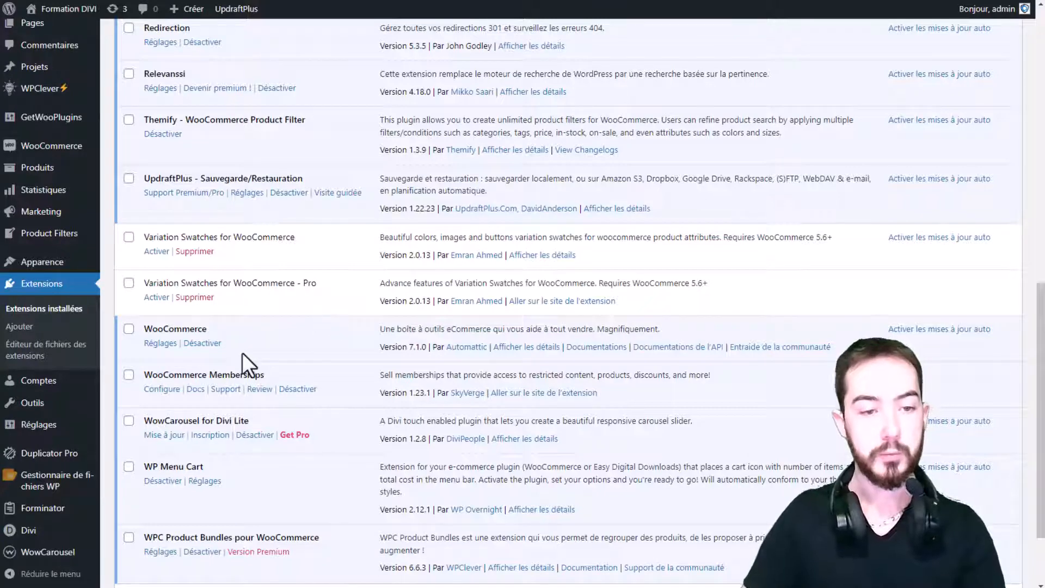
- Create a new WooCommerce product titled "Produit espace membre"
{"action": "mouse_move", "coordinate": [41, 173]}
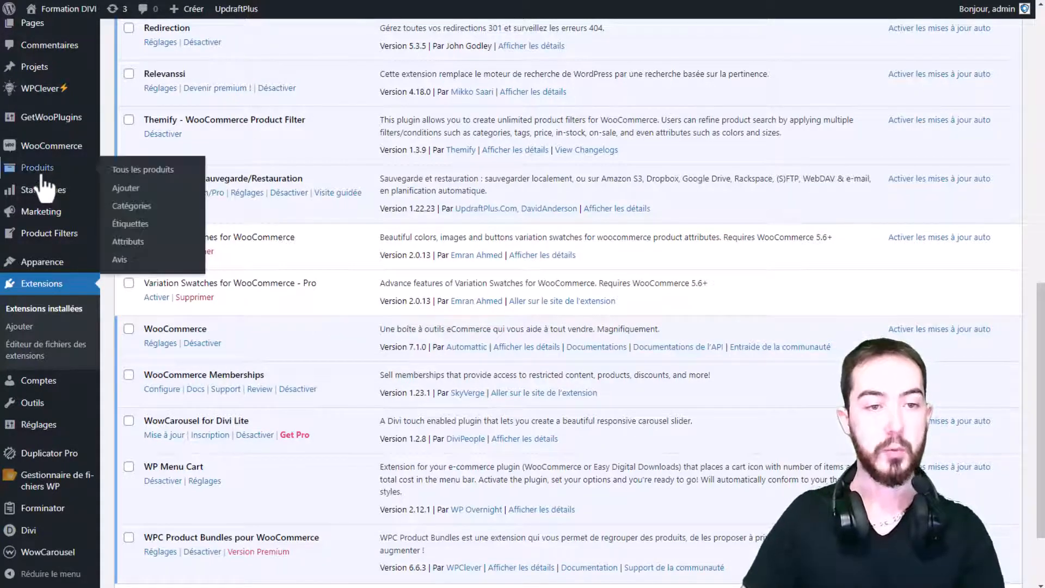
{"action": "left_click", "coordinate": [134, 177]}
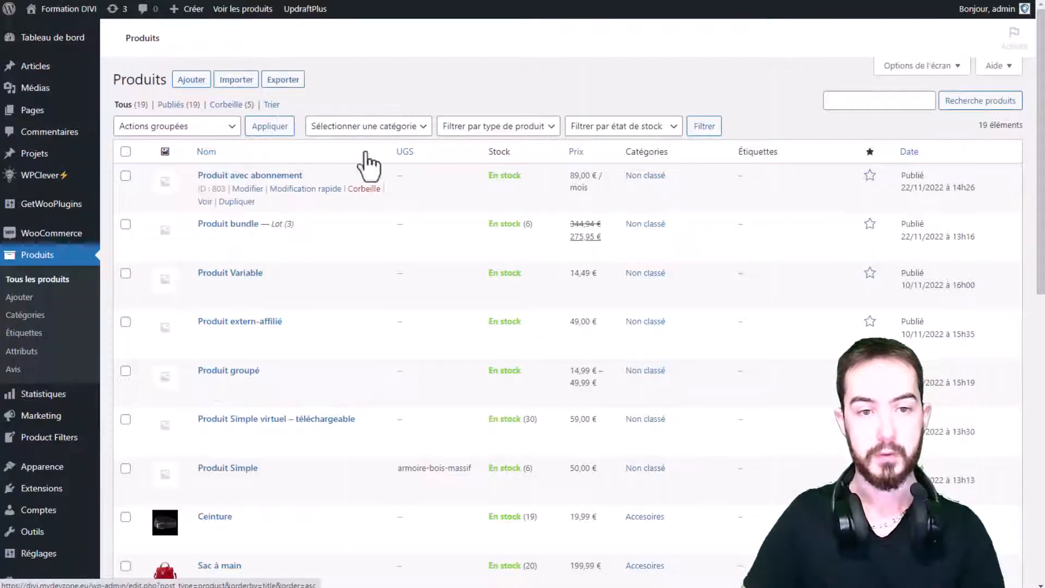
{"action": "left_click", "coordinate": [193, 81]}
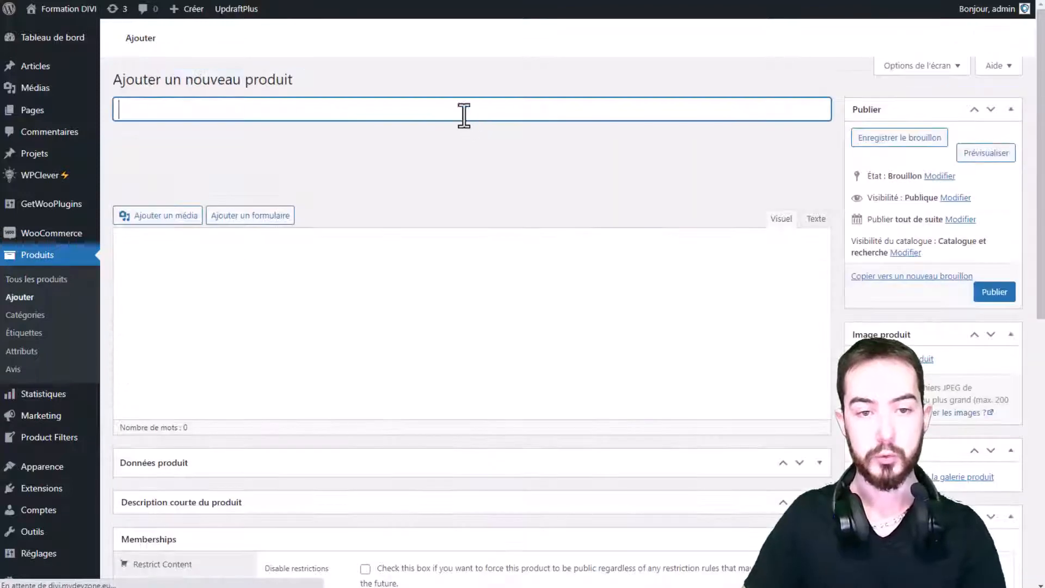
{"action": "type", "text": "Pr"}
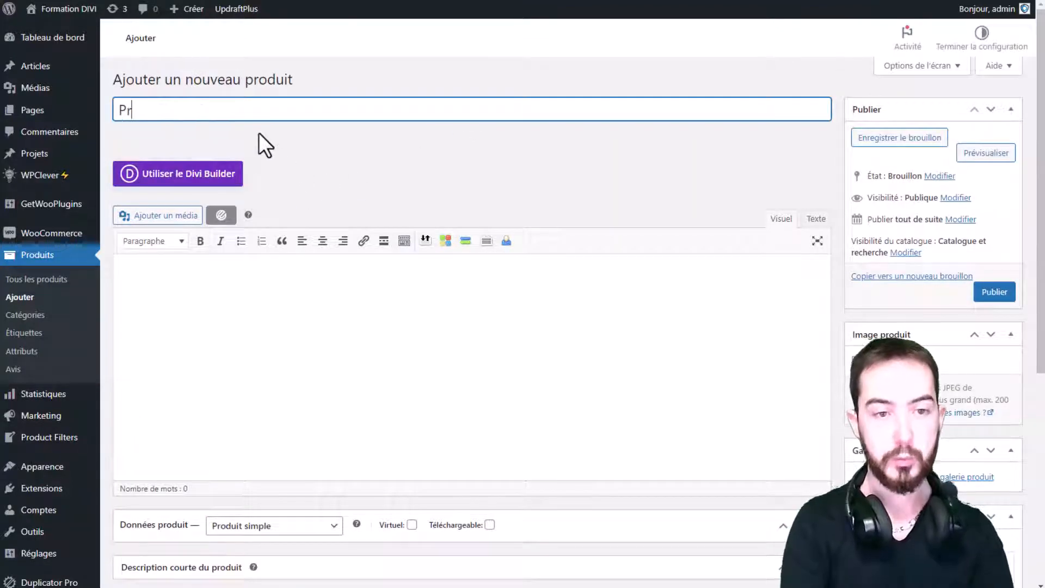
{"action": "type", "text": "oduit espace membre"}
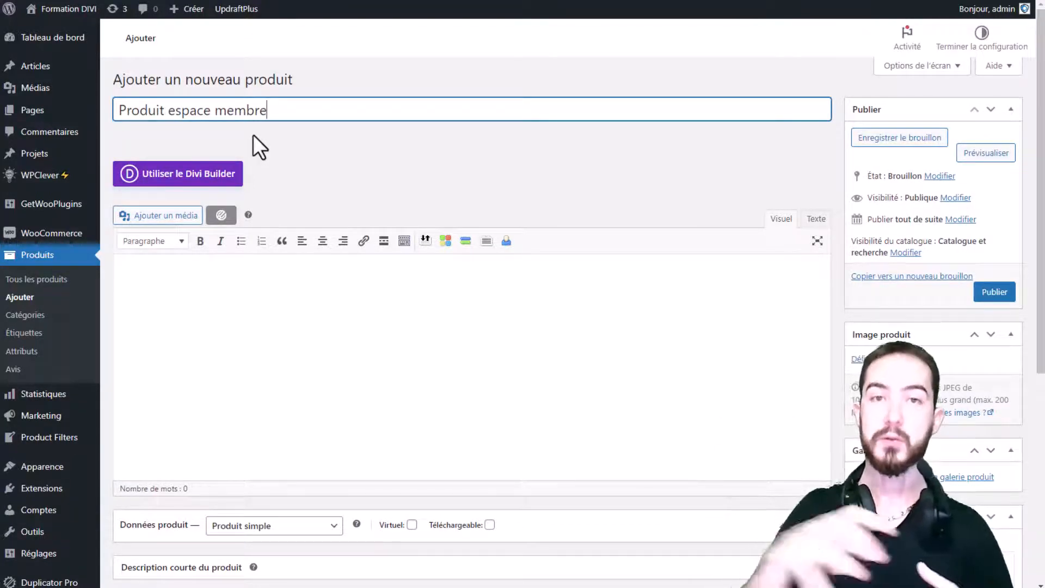
{"action": "scroll", "coordinate": [369, 140], "scroll_direction": "down", "scroll_amount": 5}
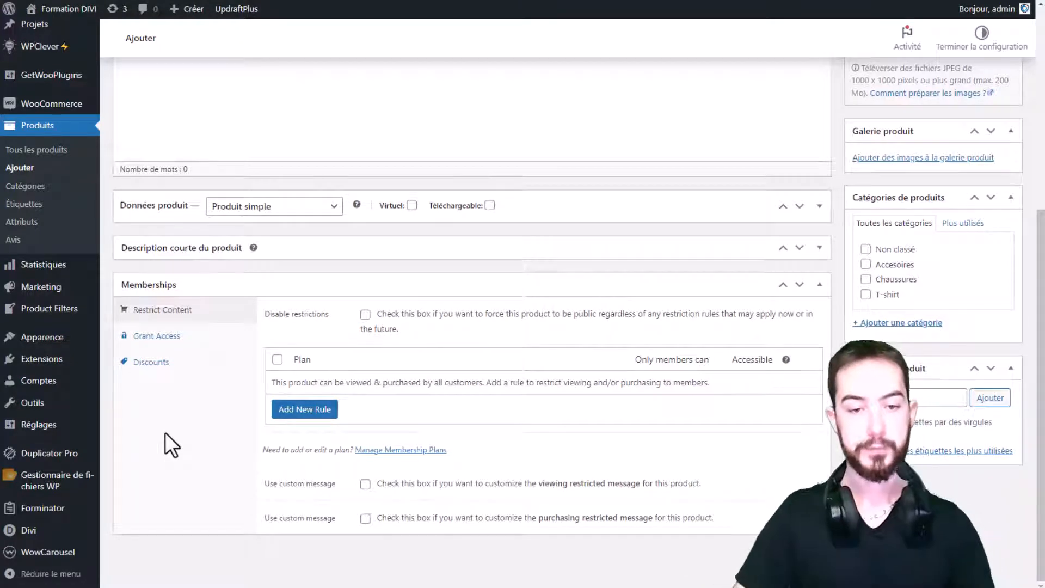
{"action": "scroll", "coordinate": [376, 261], "scroll_direction": "up", "scroll_amount": 5}
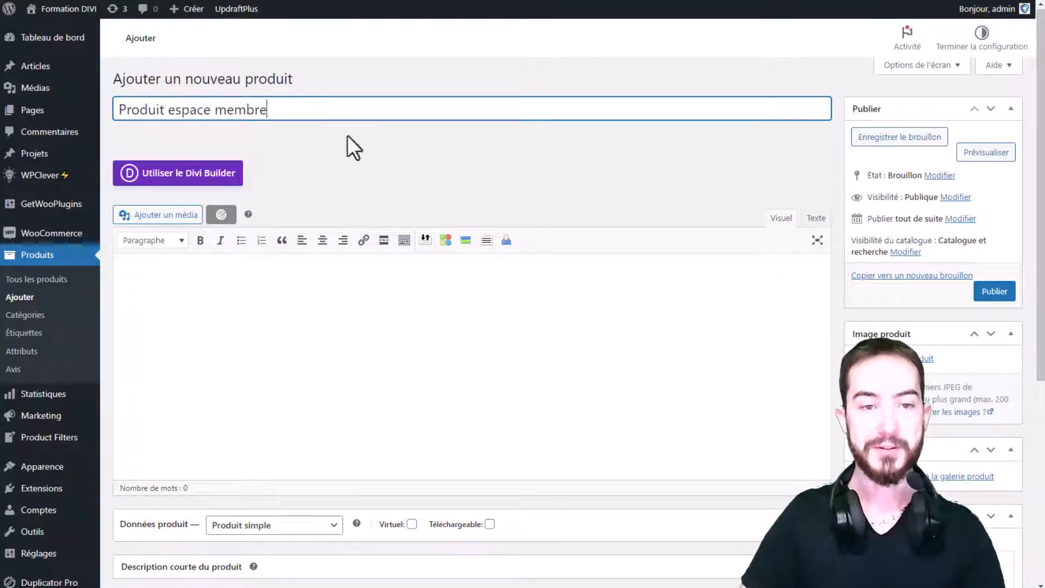
- Expand the short description and product data sections of the new product
{"action": "scroll", "coordinate": [422, 218], "scroll_direction": "down", "scroll_amount": 3}
{"action": "left_click", "coordinate": [275, 222]}
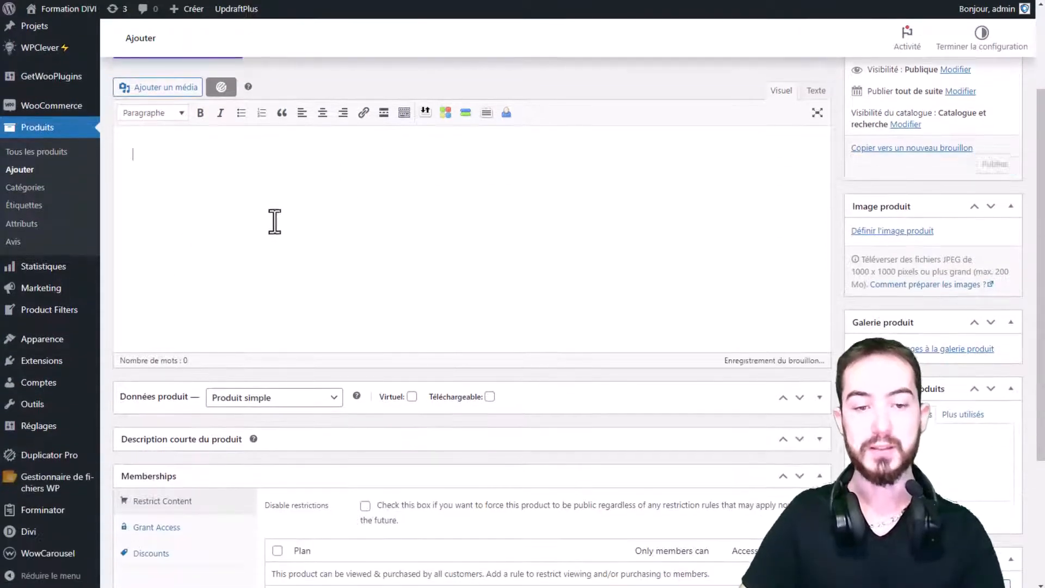
{"action": "scroll", "coordinate": [381, 245], "scroll_direction": "down", "scroll_amount": 3}
{"action": "left_click", "coordinate": [352, 310]}
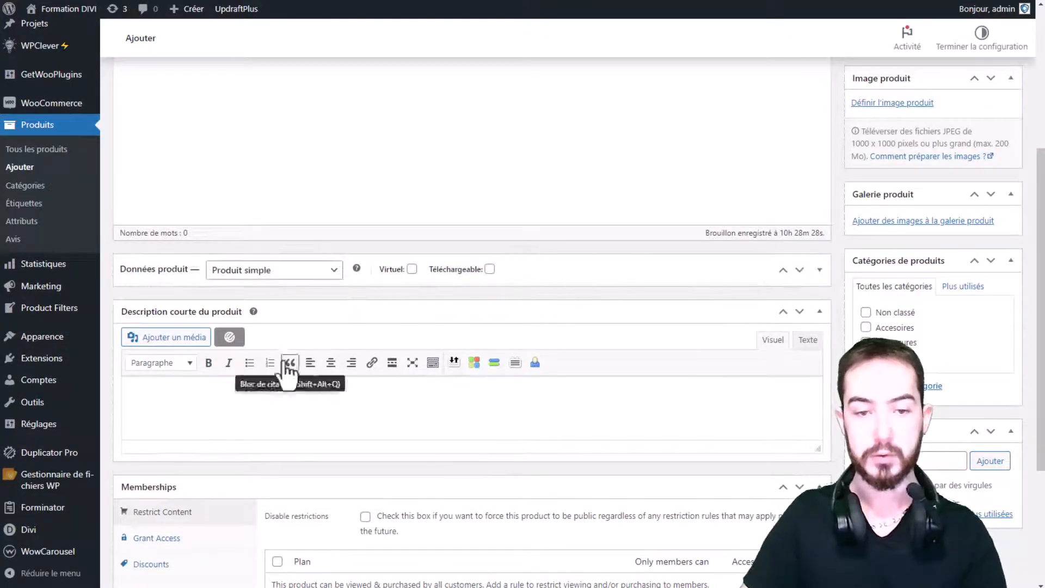
{"action": "left_click", "coordinate": [539, 272]}
{"action": "scroll", "coordinate": [408, 326], "scroll_direction": "down", "scroll_amount": 2}
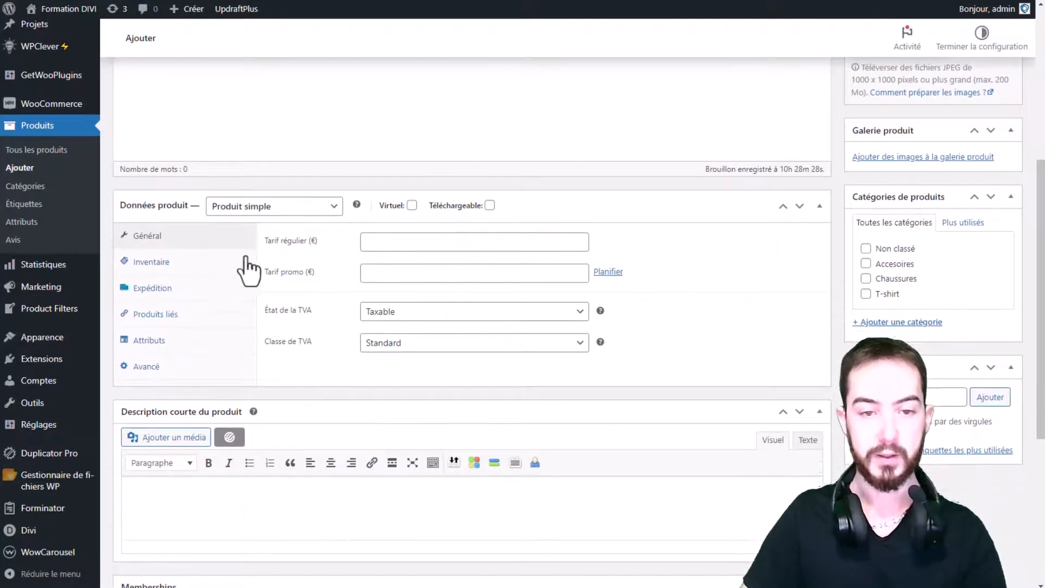
- Keep the product type as Produit simple and mark the product as Virtuel, leaving Téléchargeable off
{"action": "left_click", "coordinate": [276, 208]}
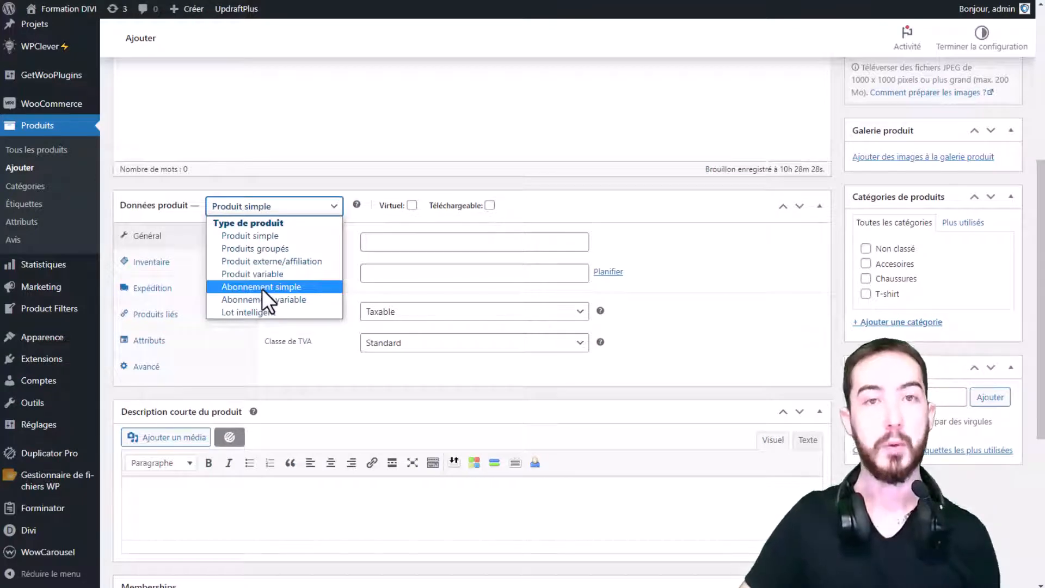
{"action": "left_click", "coordinate": [266, 236]}
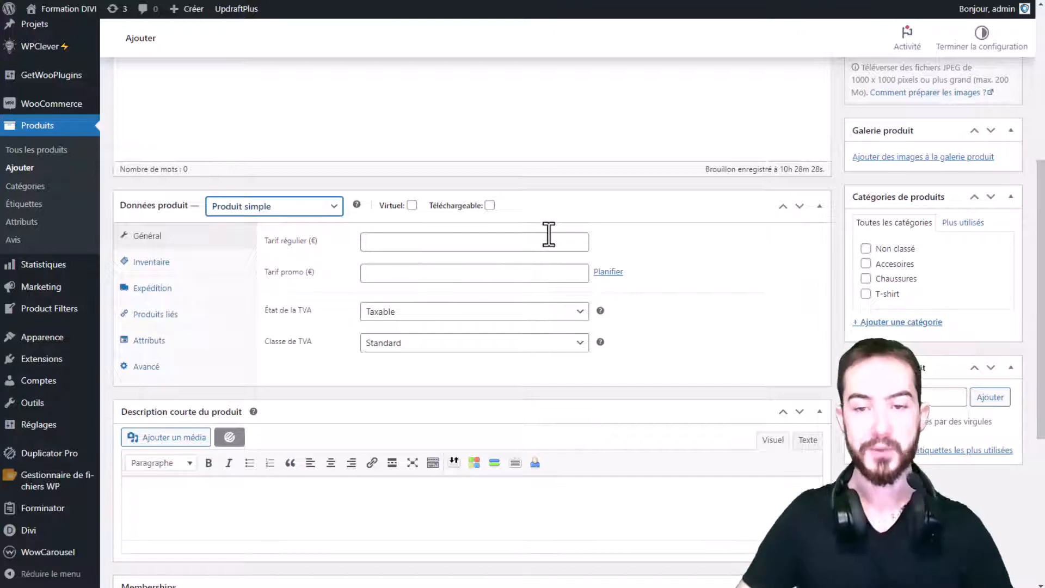
{"action": "left_click", "coordinate": [412, 206]}
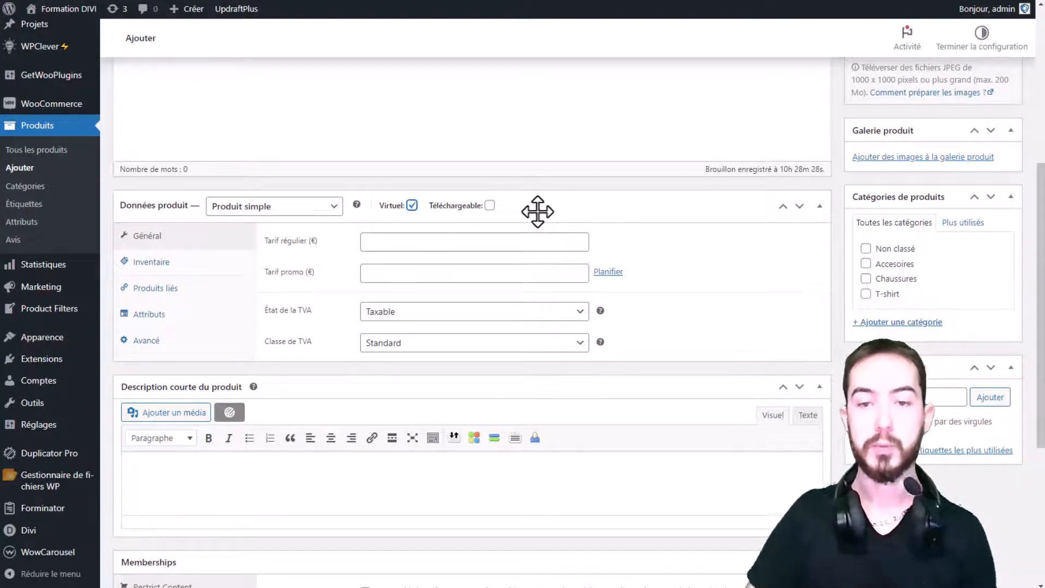
{"action": "left_click", "coordinate": [490, 205]}
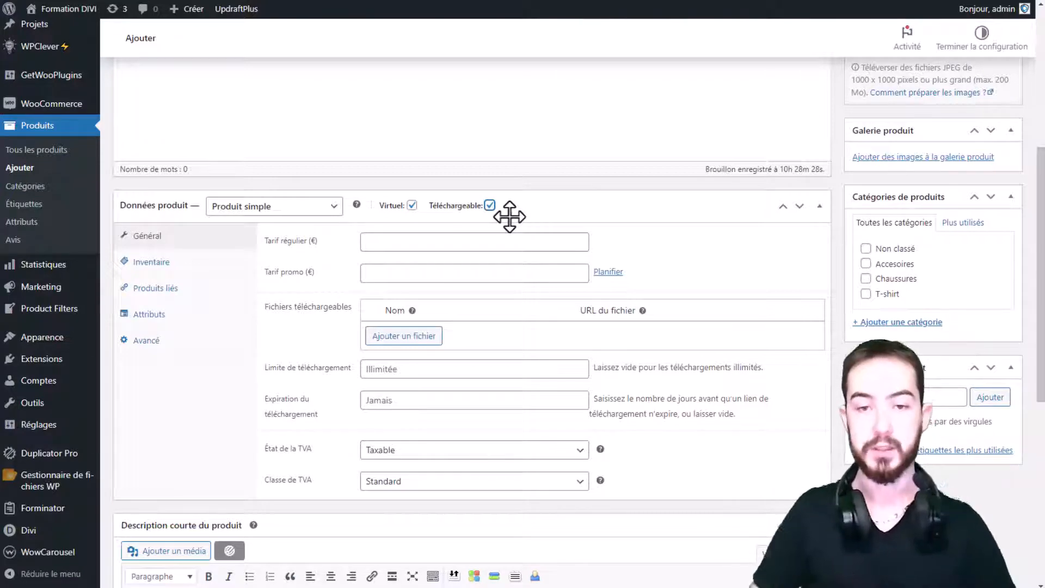
{"action": "left_click", "coordinate": [490, 206]}
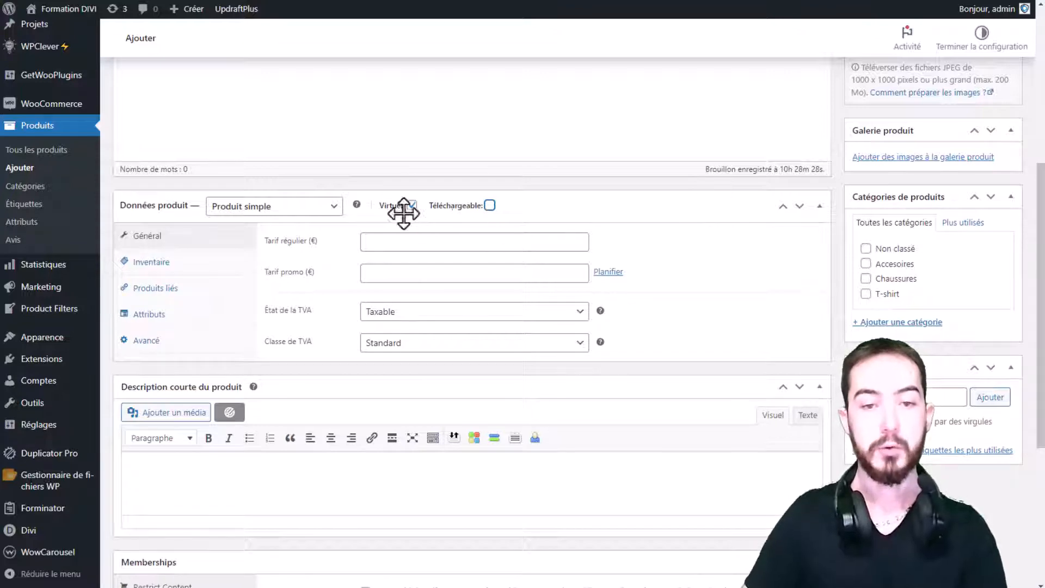
- Set the product's regular price (Tarif régulier) to 39,99 €
{"action": "left_click", "coordinate": [417, 239]}
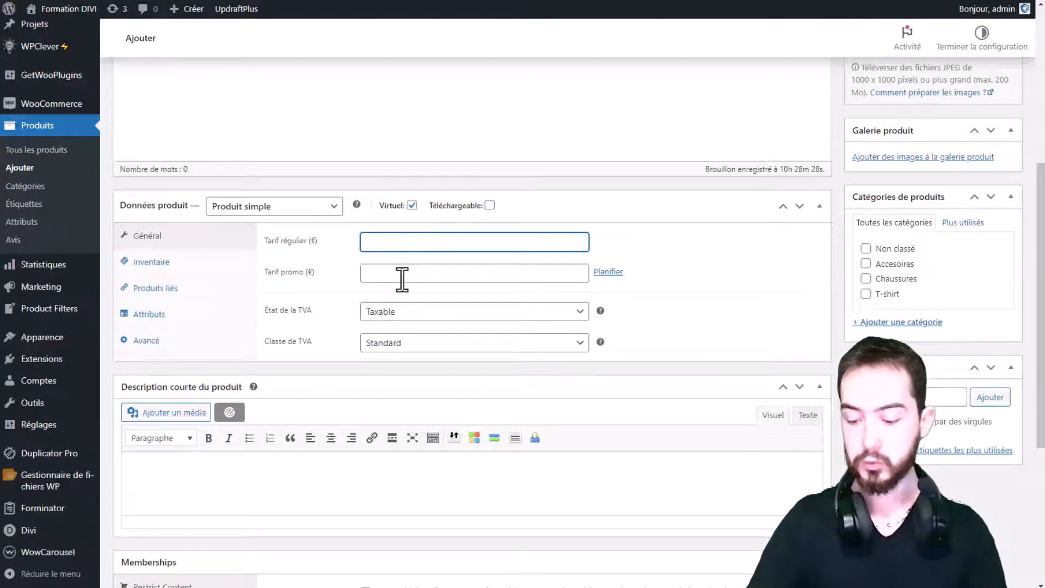
{"action": "type", "text": "39."}
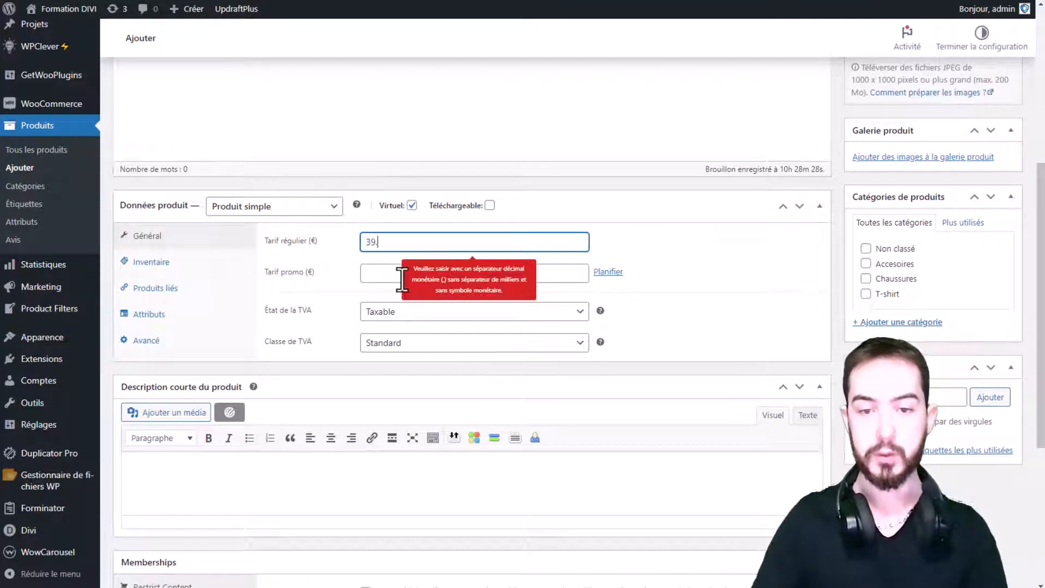
{"action": "key", "text": "BackSpace"}
{"action": "type", "text": ",99"}
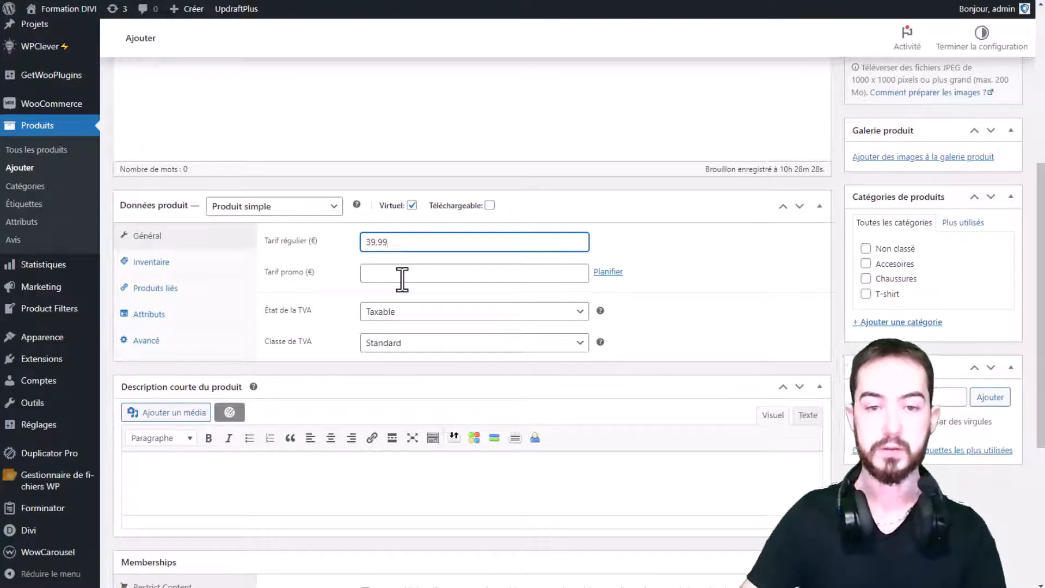
{"action": "left_click", "coordinate": [774, 264]}
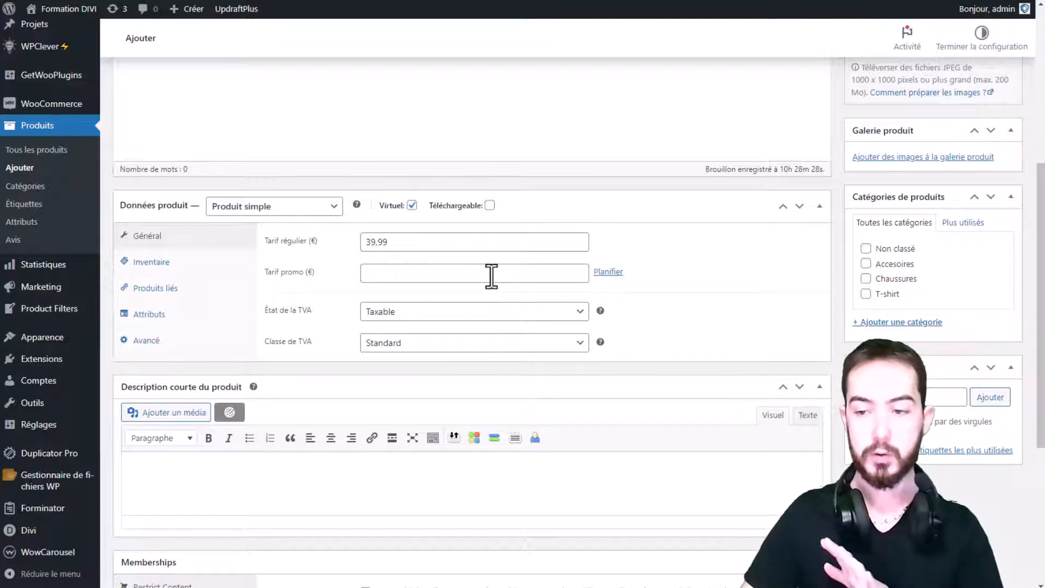
- Publish the "Produit espace membre" product
{"action": "scroll", "coordinate": [621, 280], "scroll_direction": "up", "scroll_amount": 2}
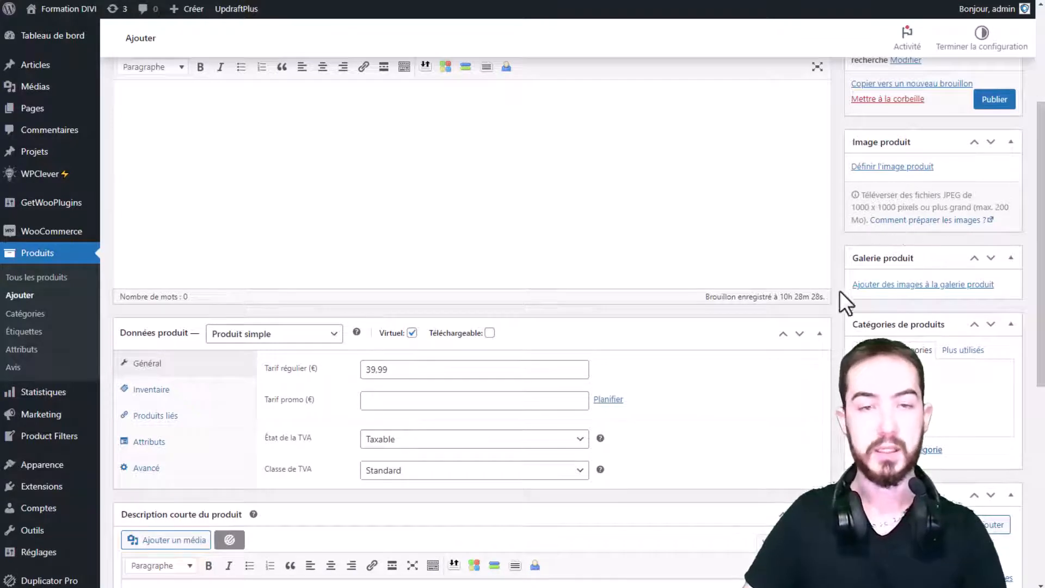
{"action": "scroll", "coordinate": [753, 282], "scroll_direction": "up", "scroll_amount": 2}
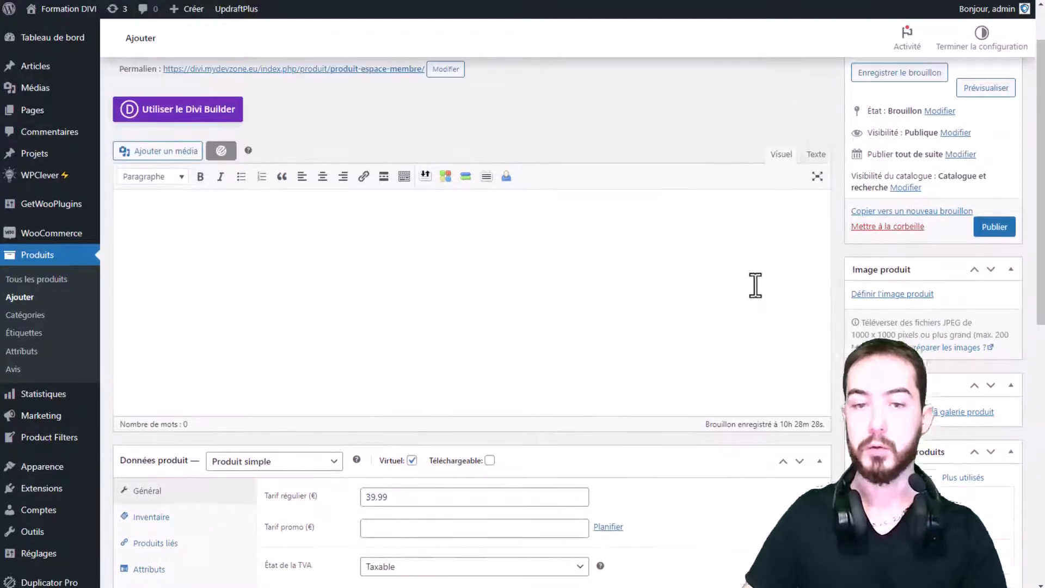
{"action": "scroll", "coordinate": [742, 282], "scroll_direction": "up", "scroll_amount": 1}
{"action": "left_click", "coordinate": [988, 292]}
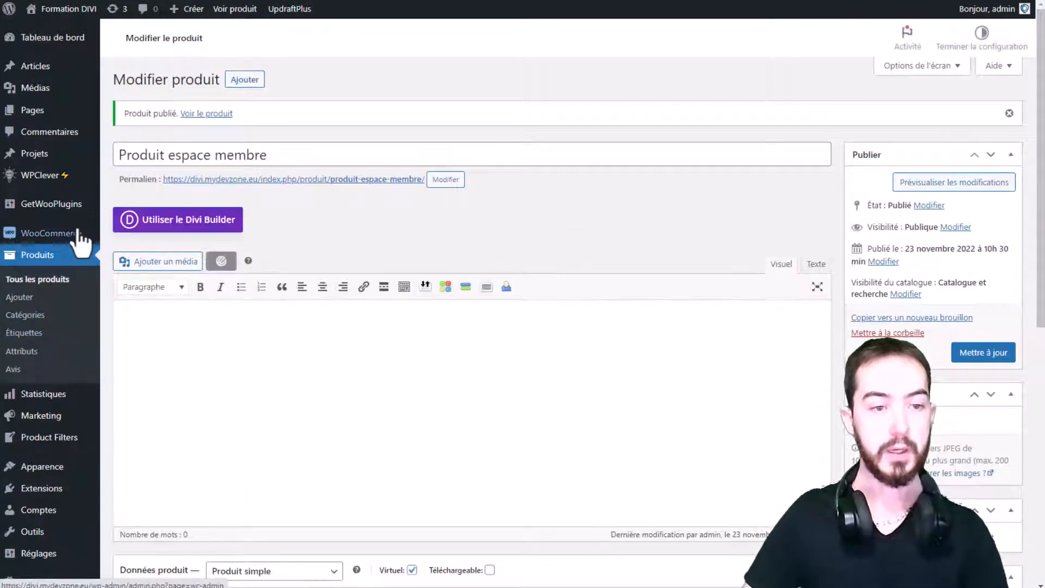
- Open the WooCommerce Memberships management page
{"action": "mouse_move", "coordinate": [71, 234]}
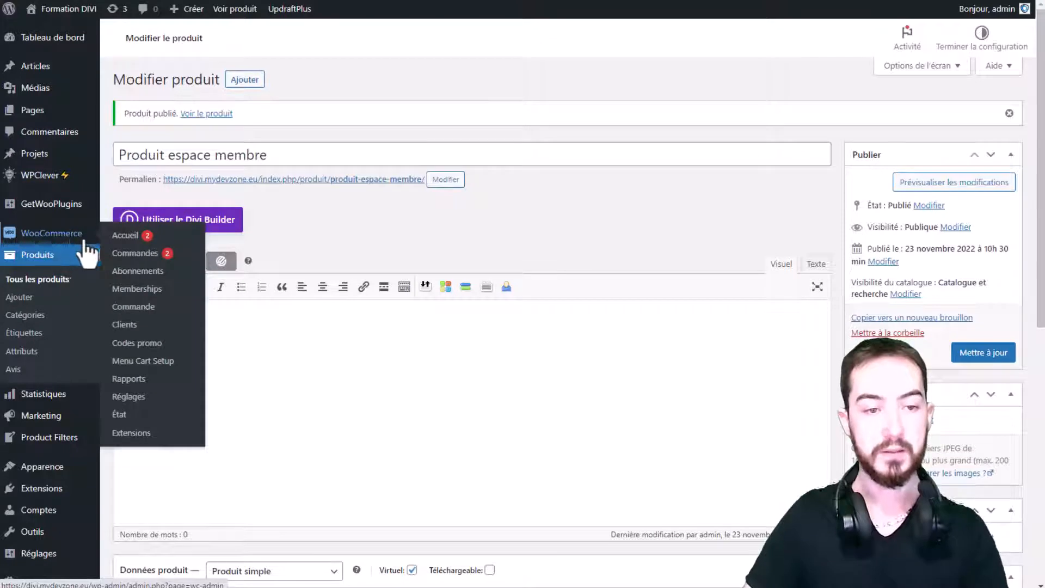
{"action": "left_click", "coordinate": [134, 293]}
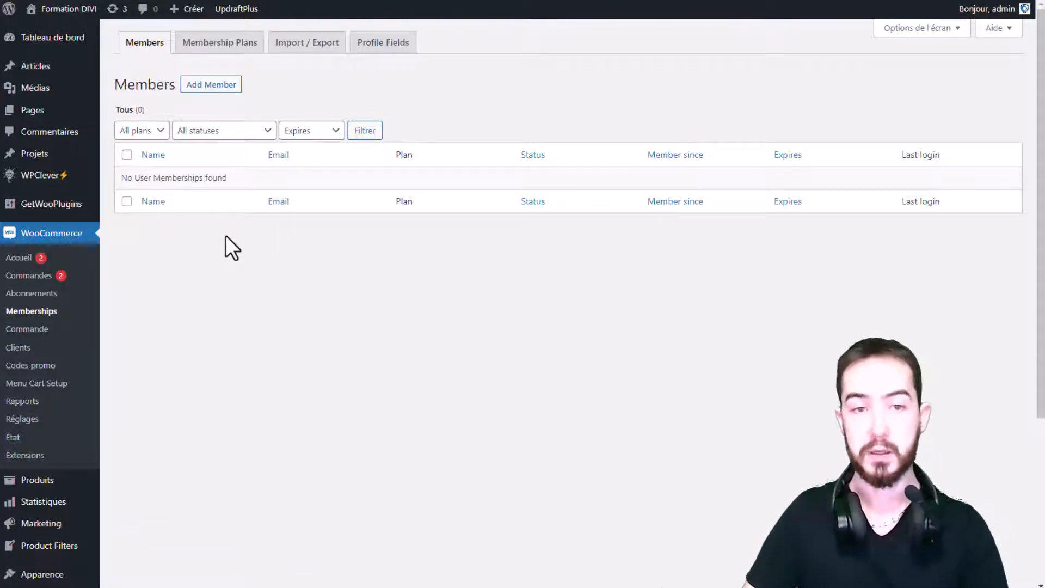
- Add a new membership plan titled "Accès VIP"
{"action": "left_click", "coordinate": [215, 42]}
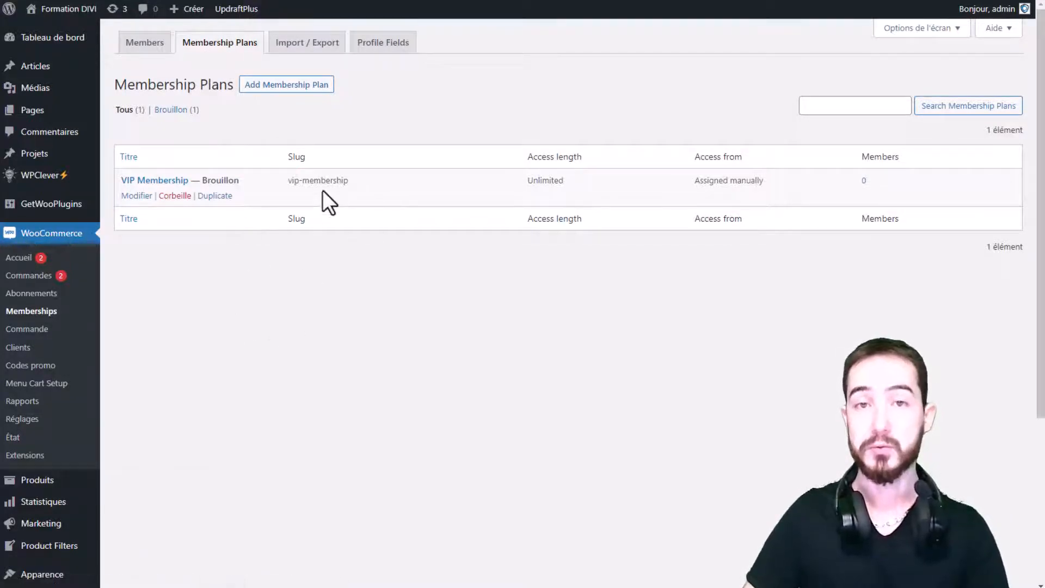
{"action": "left_click", "coordinate": [298, 87]}
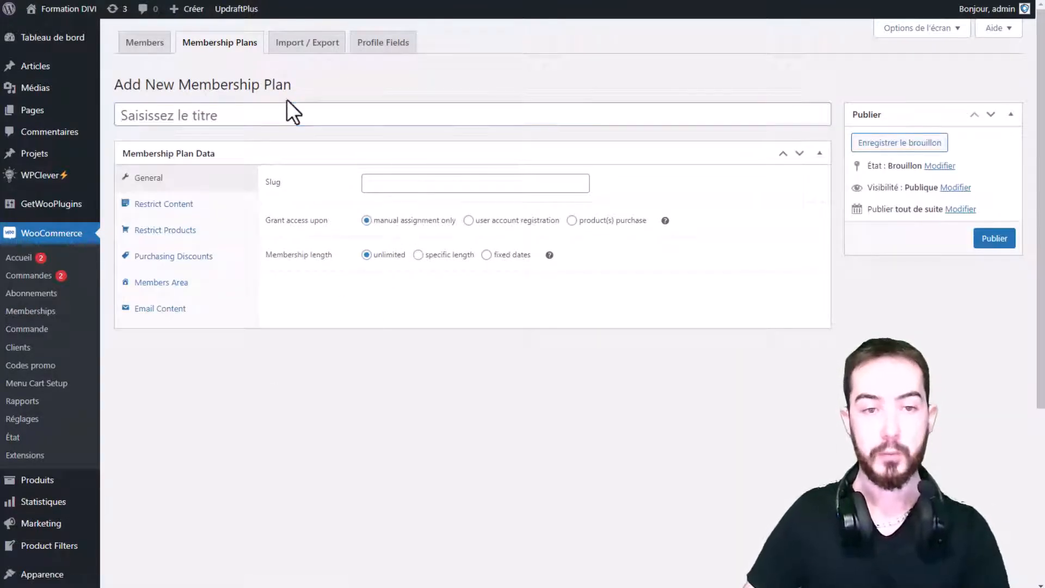
{"action": "type", "text": "Accès VIP"}
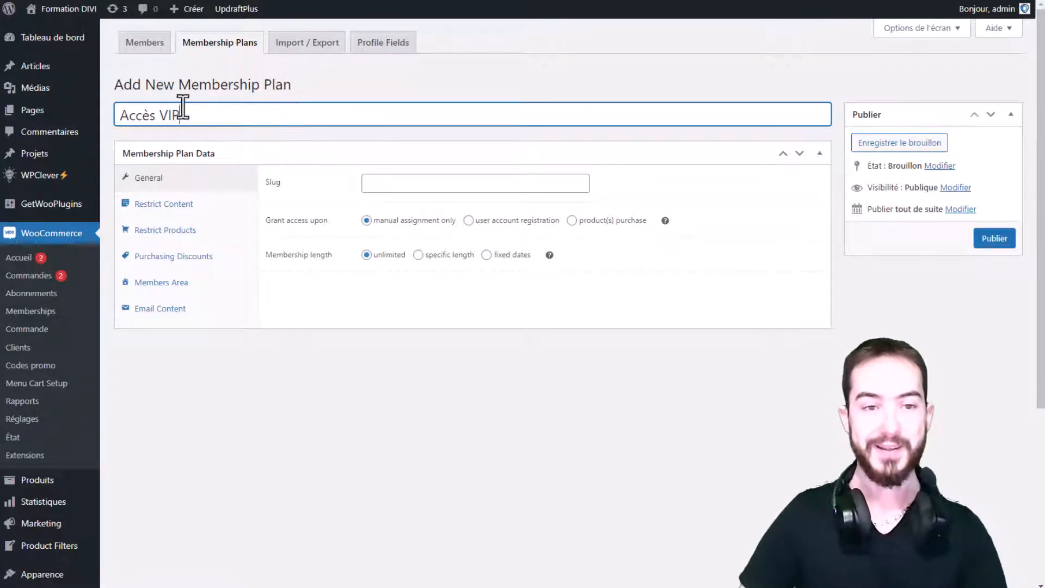
{"action": "left_click", "coordinate": [160, 112]}
- Translate the membership plan page into French
{"action": "left_click", "coordinate": [425, 176]}
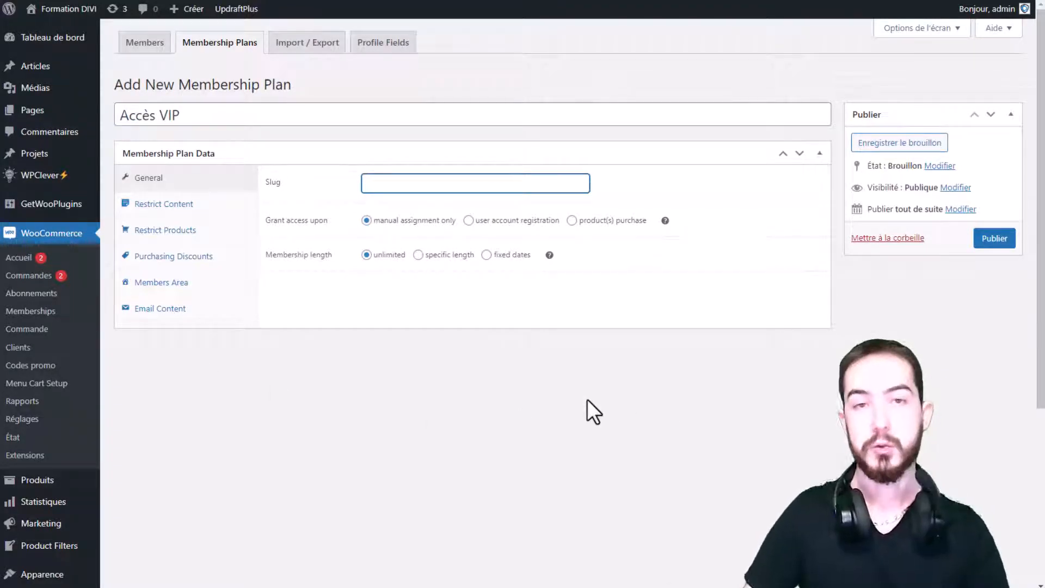
{"action": "right_click", "coordinate": [538, 348]}
{"action": "left_click", "coordinate": [615, 510]}
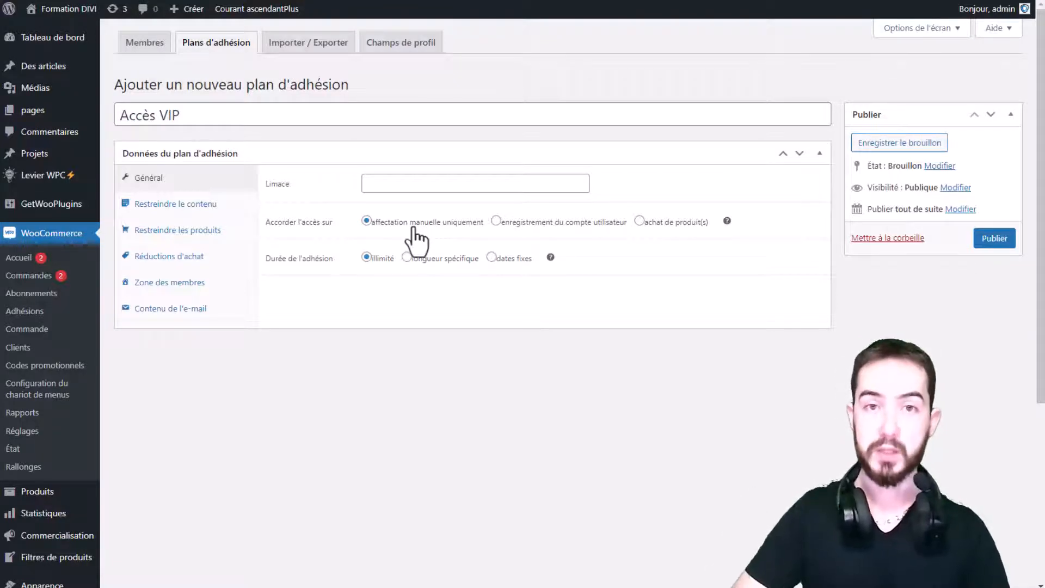
- Grant access to the plan upon product purchase, with "Produit espace membre" as the qualifying product
{"action": "left_click", "coordinate": [512, 222]}
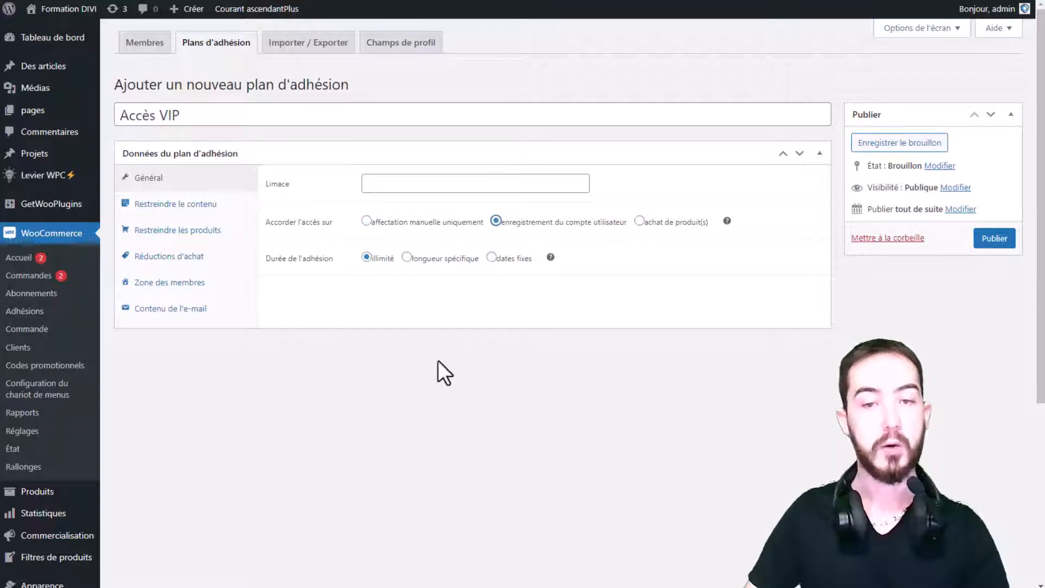
{"action": "left_click", "coordinate": [680, 222]}
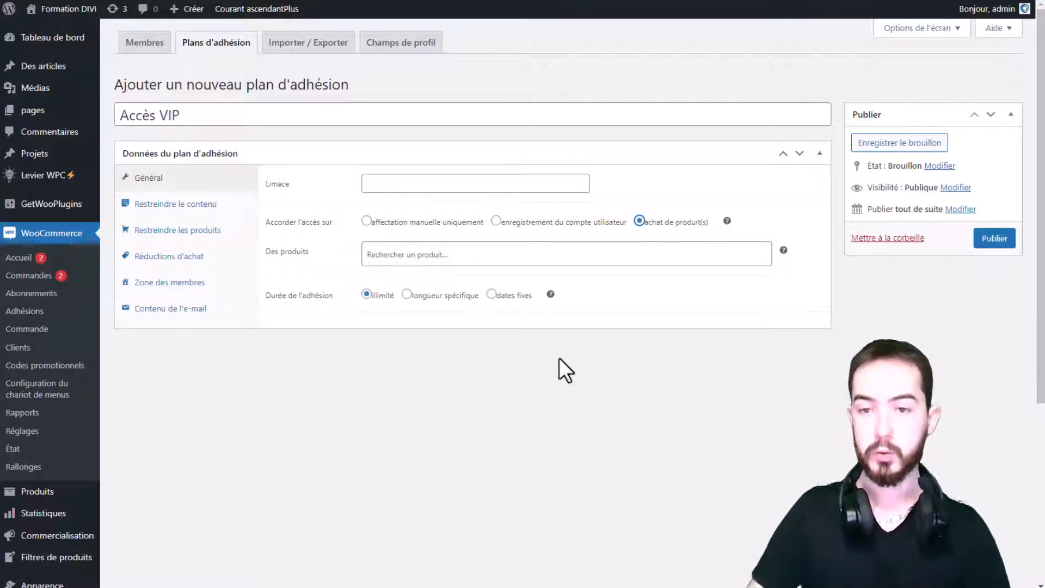
{"action": "left_click", "coordinate": [590, 254]}
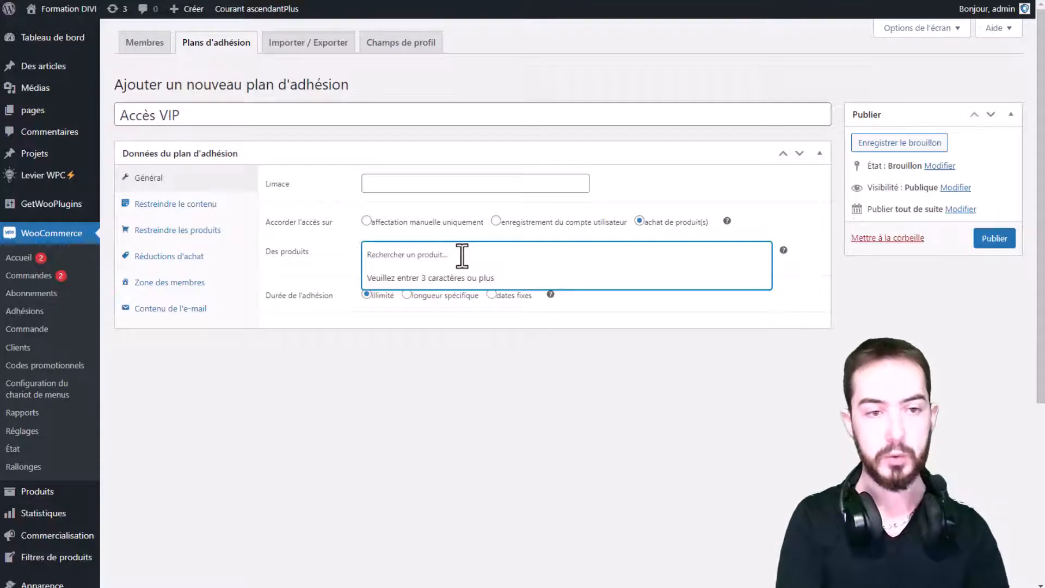
{"action": "type", "text": "produit esa"}
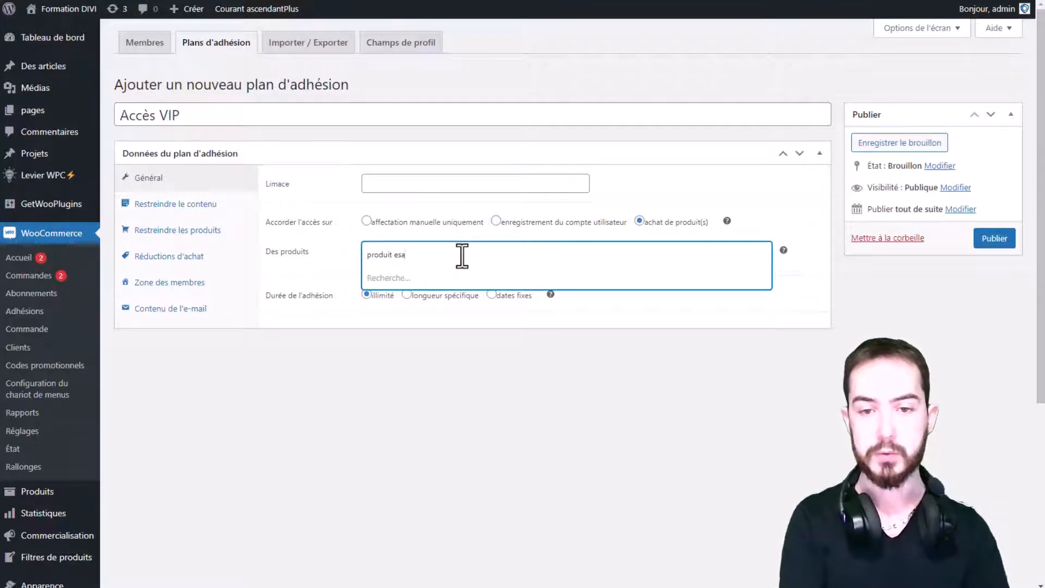
{"action": "key", "text": "BackSpace"}
{"action": "type", "text": "p"}
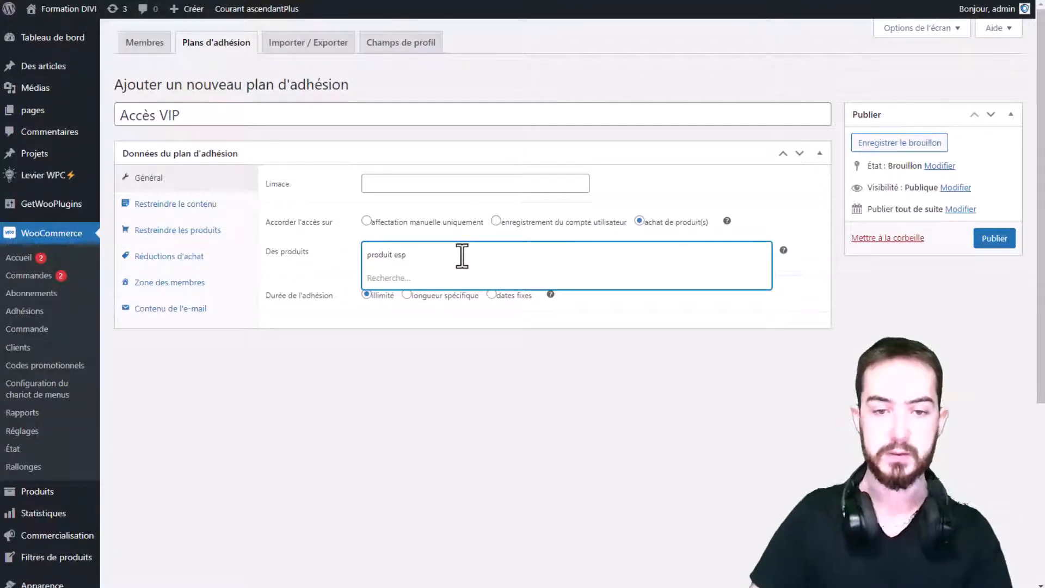
{"action": "left_click", "coordinate": [478, 281]}
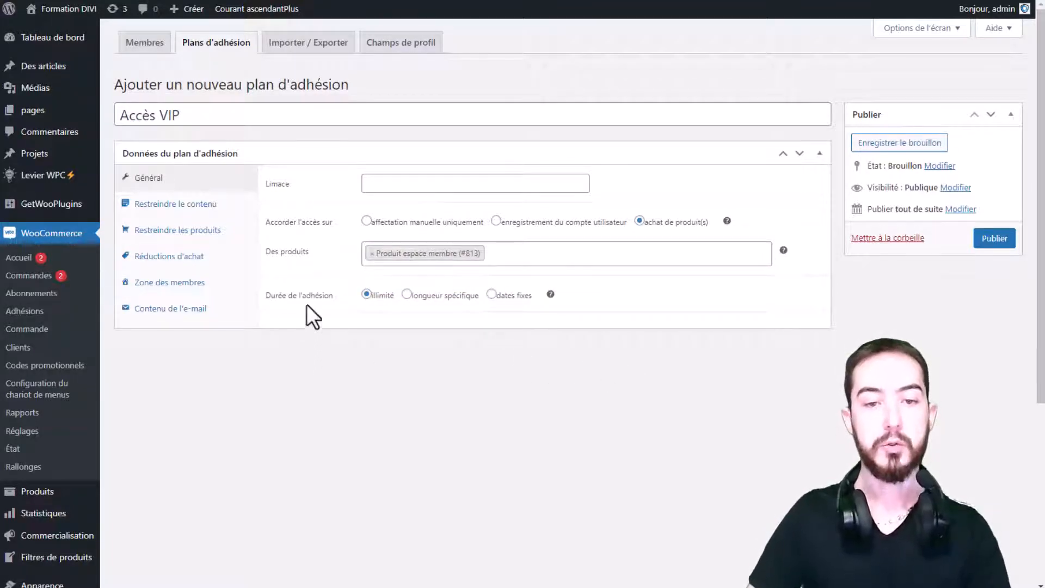
- Try the specific-length and fixed-dates options for the membership duration, and set it back to unlimited
{"action": "left_click", "coordinate": [424, 300]}
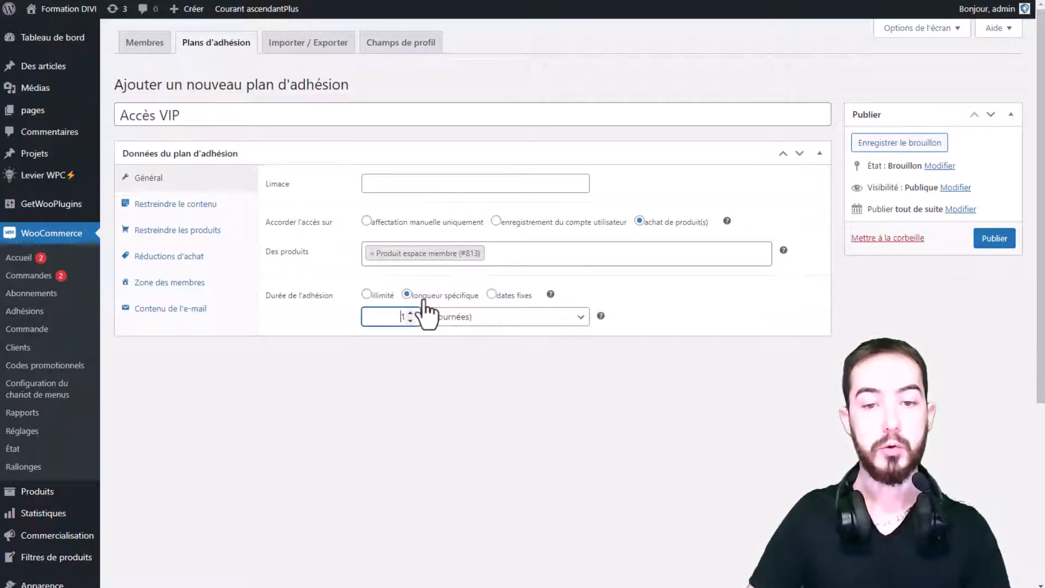
{"action": "left_click", "coordinate": [462, 317]}
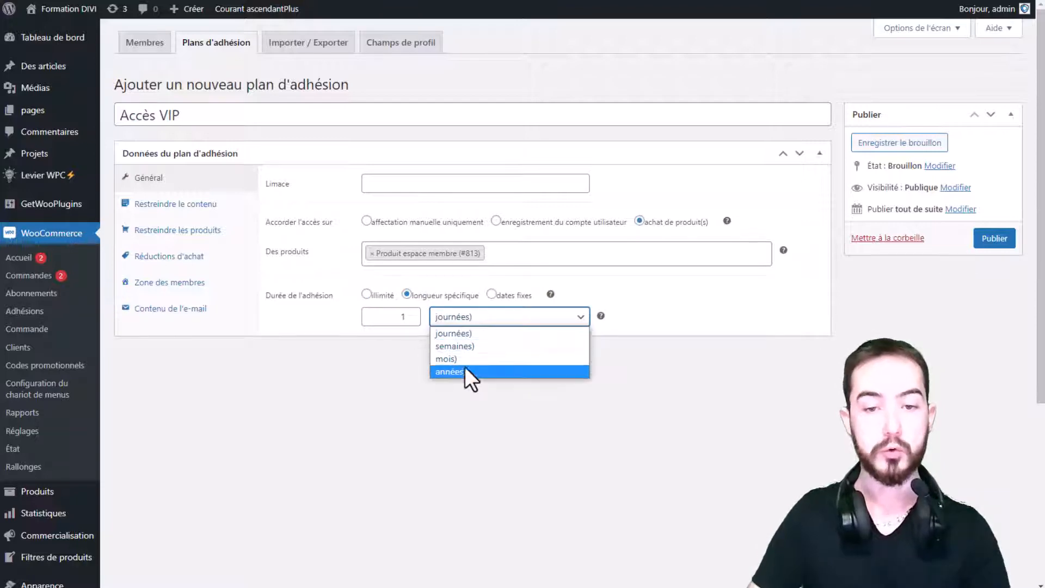
{"action": "left_click", "coordinate": [466, 401]}
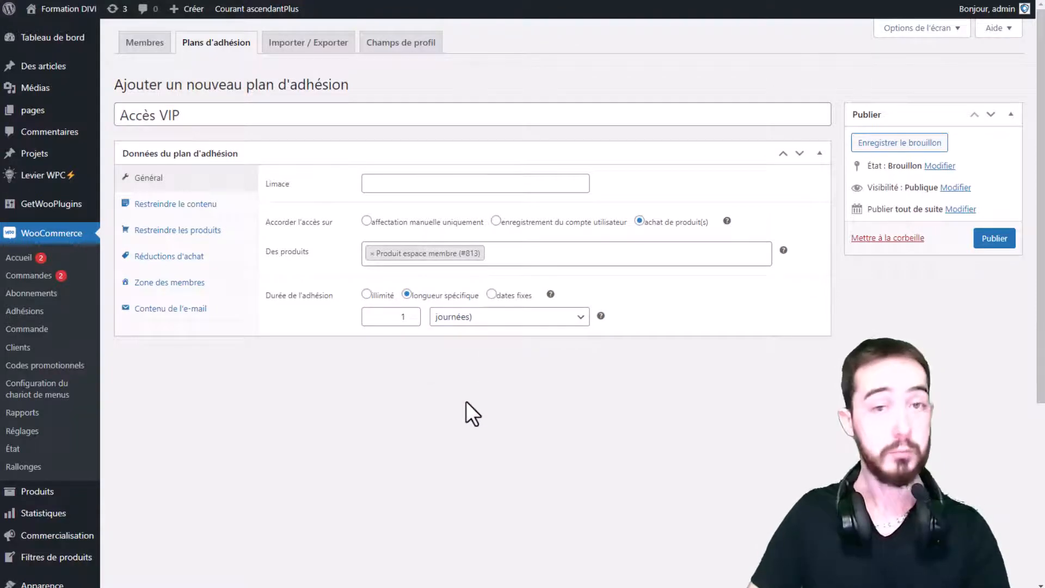
{"action": "left_click", "coordinate": [500, 295]}
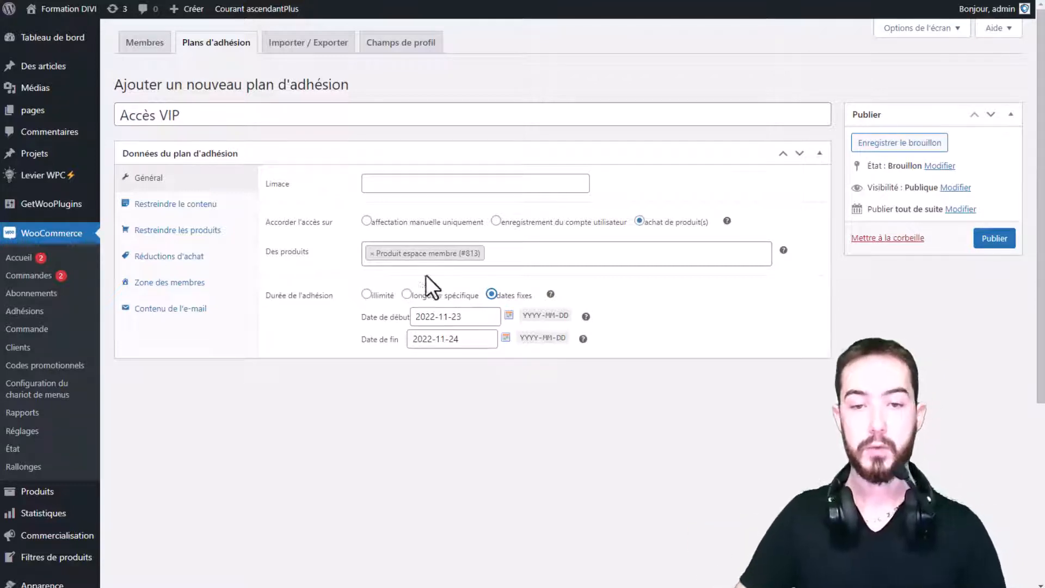
{"action": "left_click", "coordinate": [367, 295]}
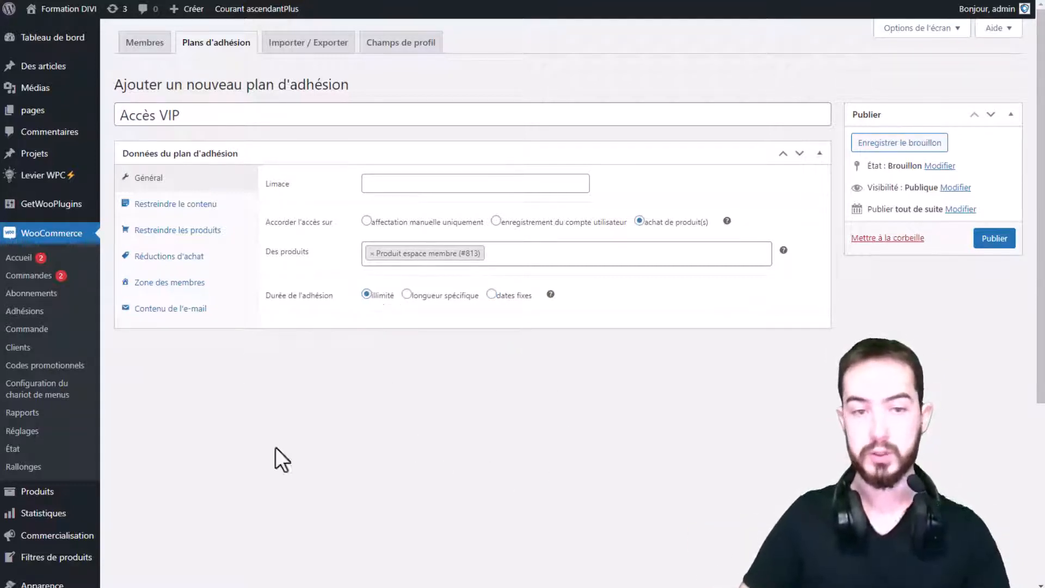
- Add a content restriction rule of type pages that targets the Blogue page
{"action": "left_click", "coordinate": [191, 203]}
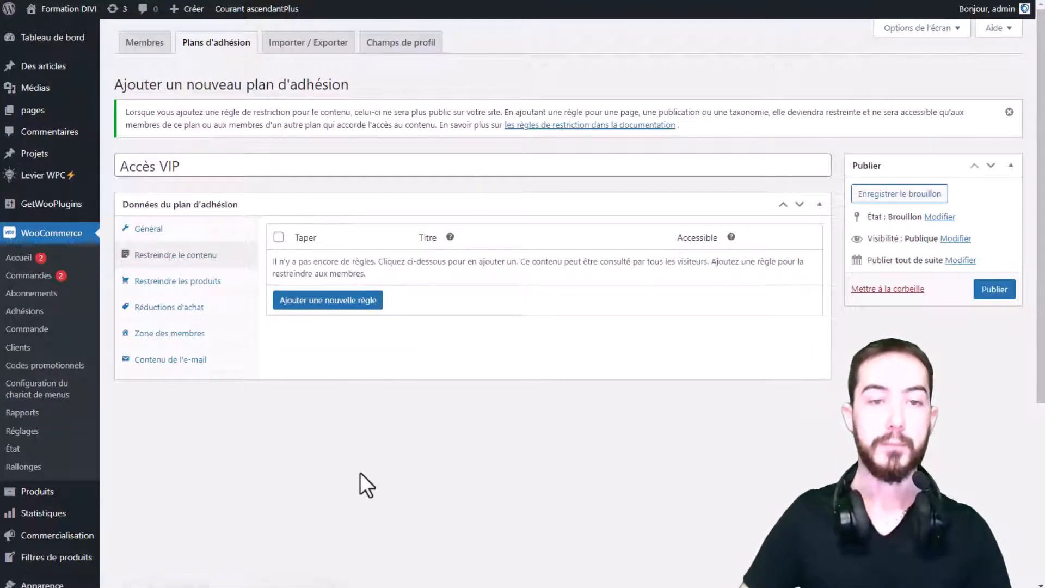
{"action": "left_click", "coordinate": [327, 302]}
{"action": "left_click", "coordinate": [324, 269]}
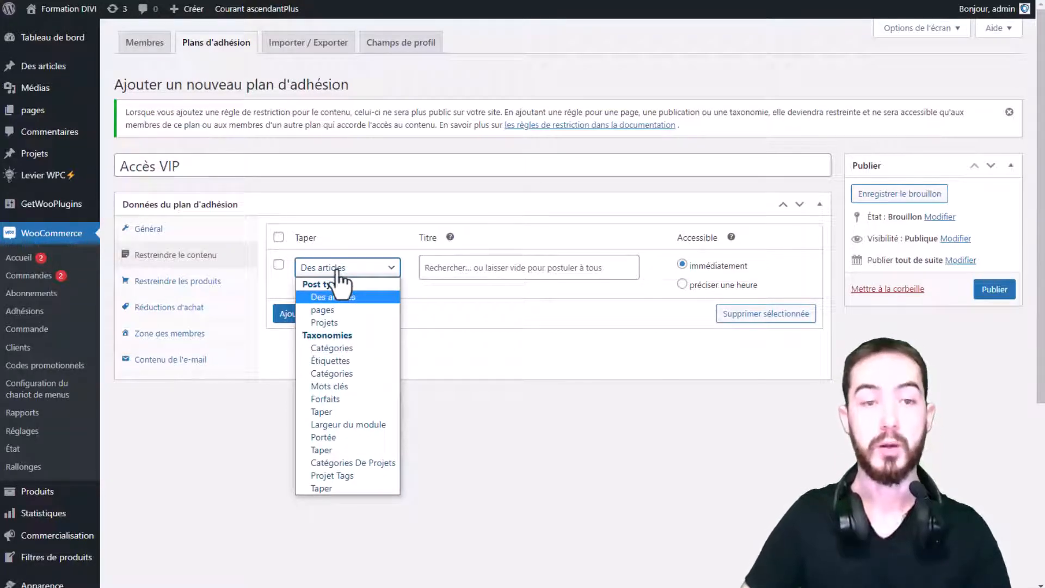
{"action": "left_click", "coordinate": [336, 308]}
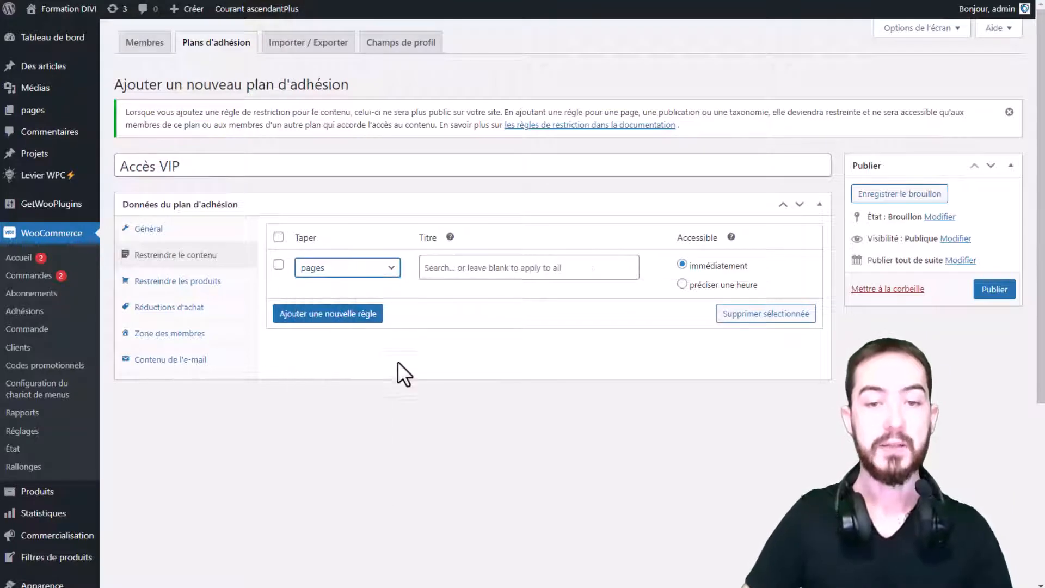
{"action": "left_click", "coordinate": [483, 270]}
{"action": "left_click", "coordinate": [62, 32]}
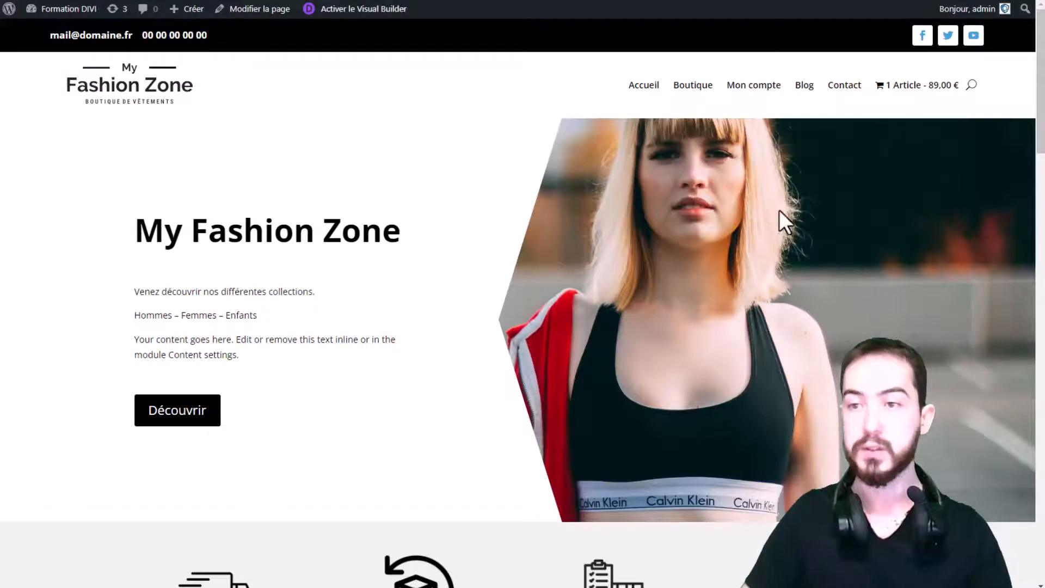
{"action": "left_click", "coordinate": [70, 0]}
{"action": "left_click", "coordinate": [436, 267]}
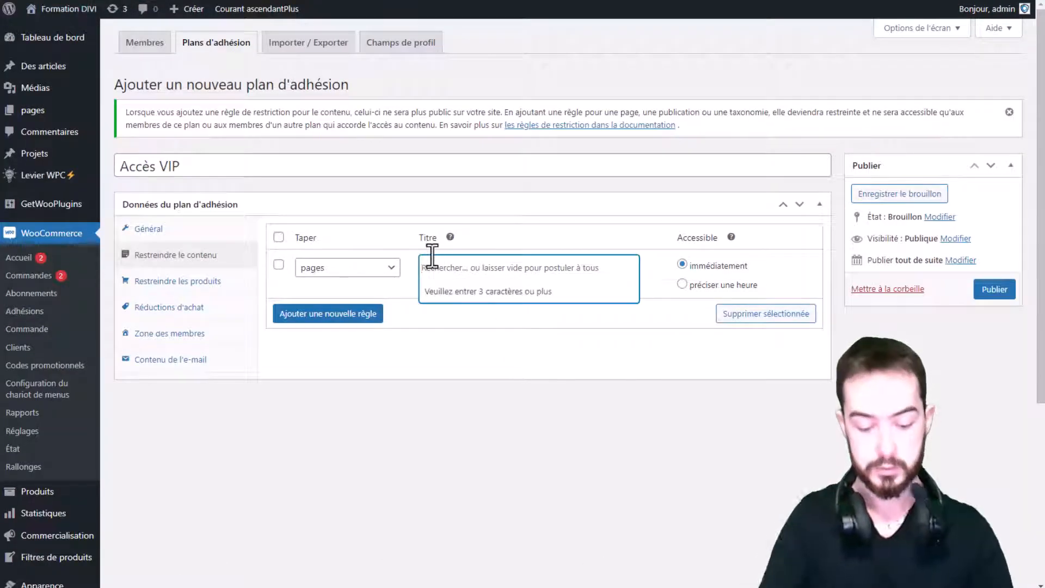
{"action": "type", "text": "blog"}
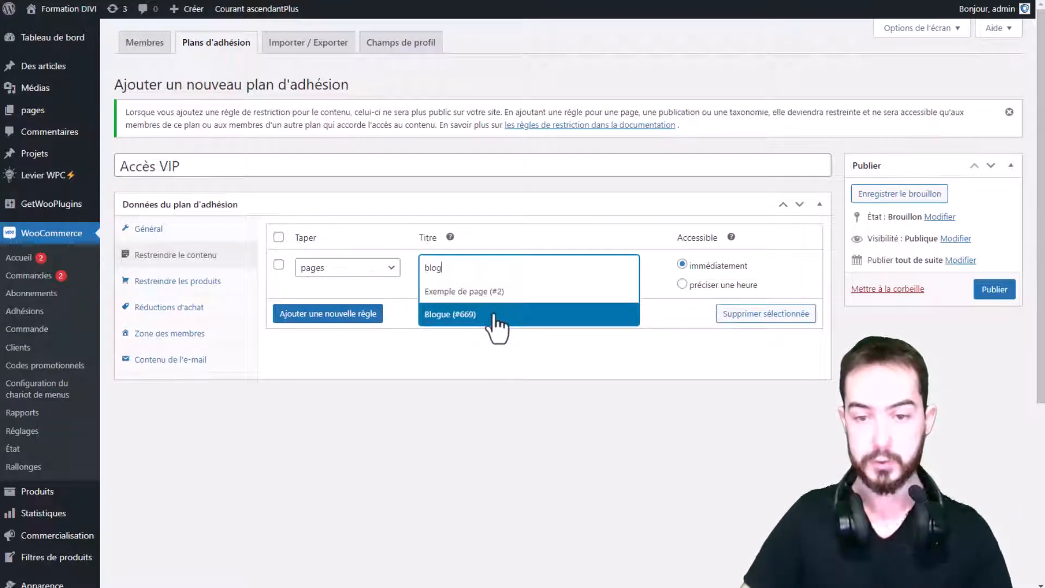
{"action": "left_click", "coordinate": [493, 315]}
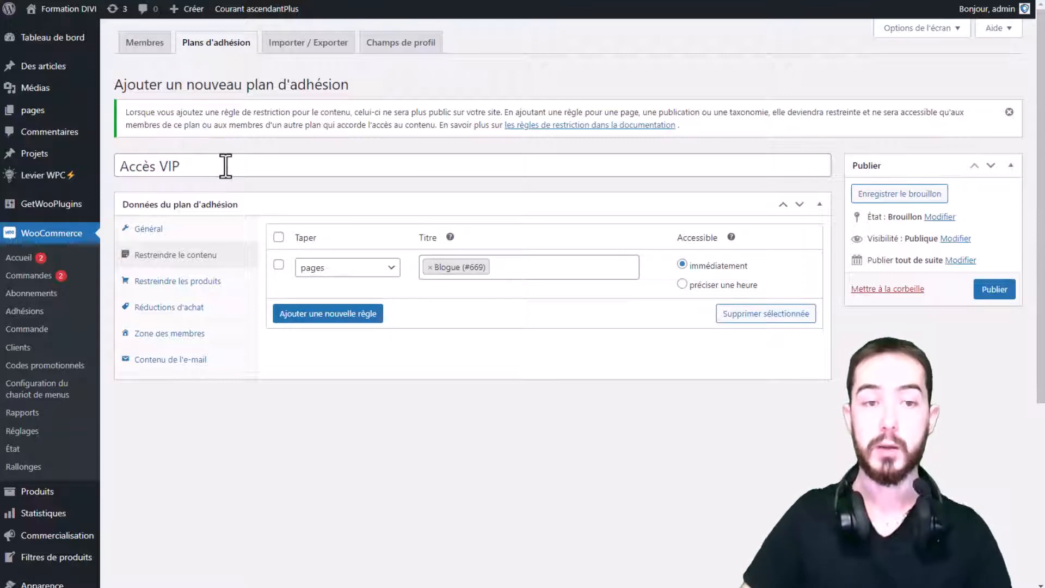
- Try delaying members' access to the Blogue page by 1 day, and set it back to immediate access
{"action": "left_click_drag", "start_coordinate": [226, 164], "coordinate": [183, 166]}
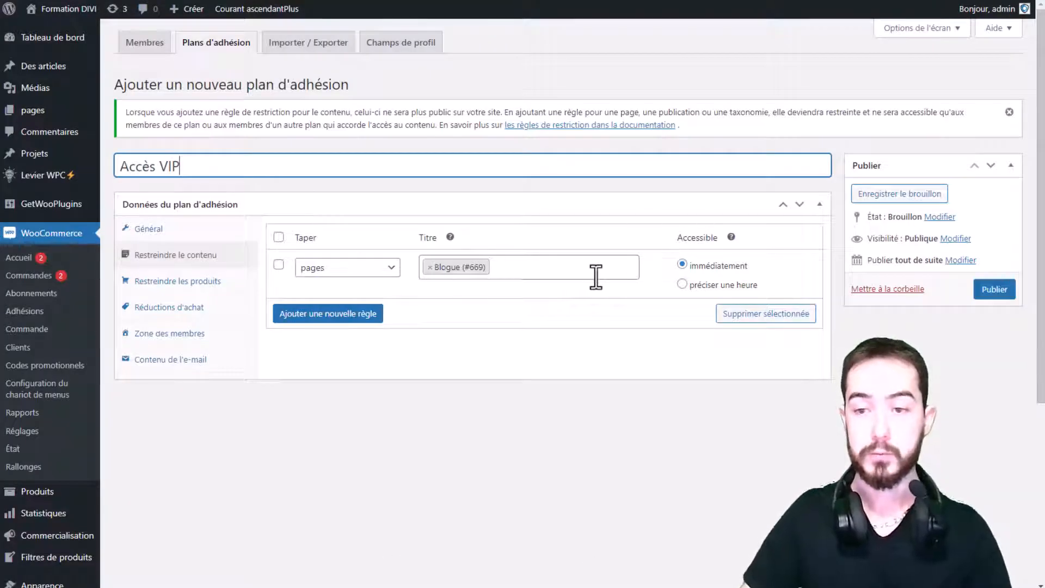
{"action": "left_click", "coordinate": [694, 285]}
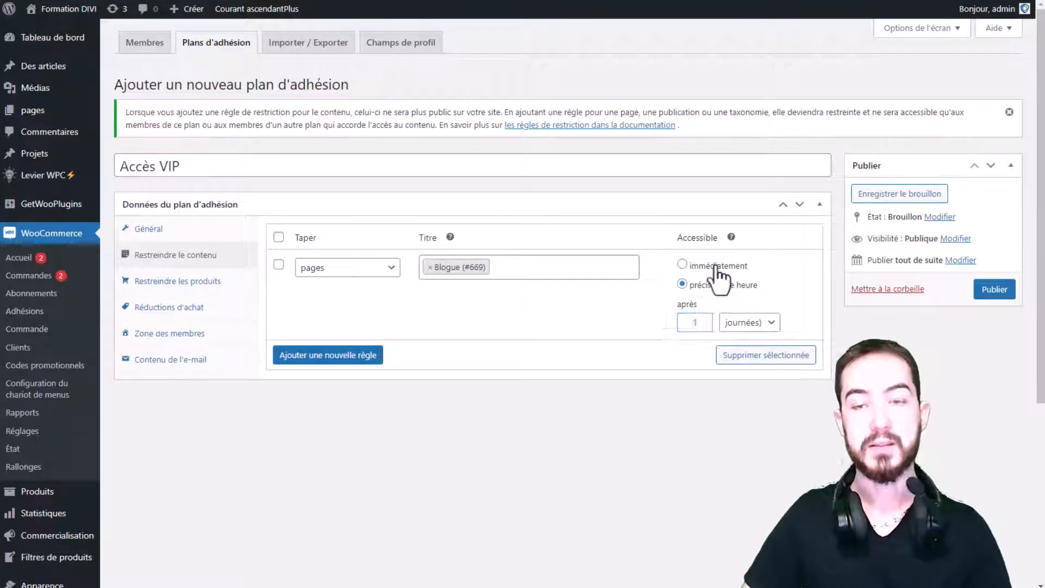
{"action": "left_click", "coordinate": [716, 267]}
{"action": "left_click_drag", "start_coordinate": [214, 168], "coordinate": [109, 174]}
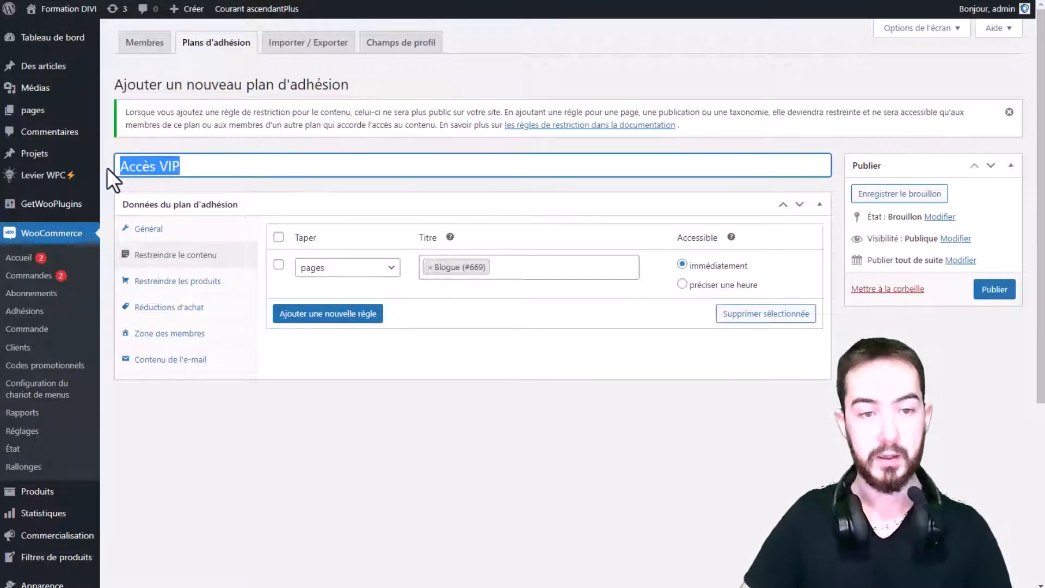
{"action": "left_click", "coordinate": [752, 439]}
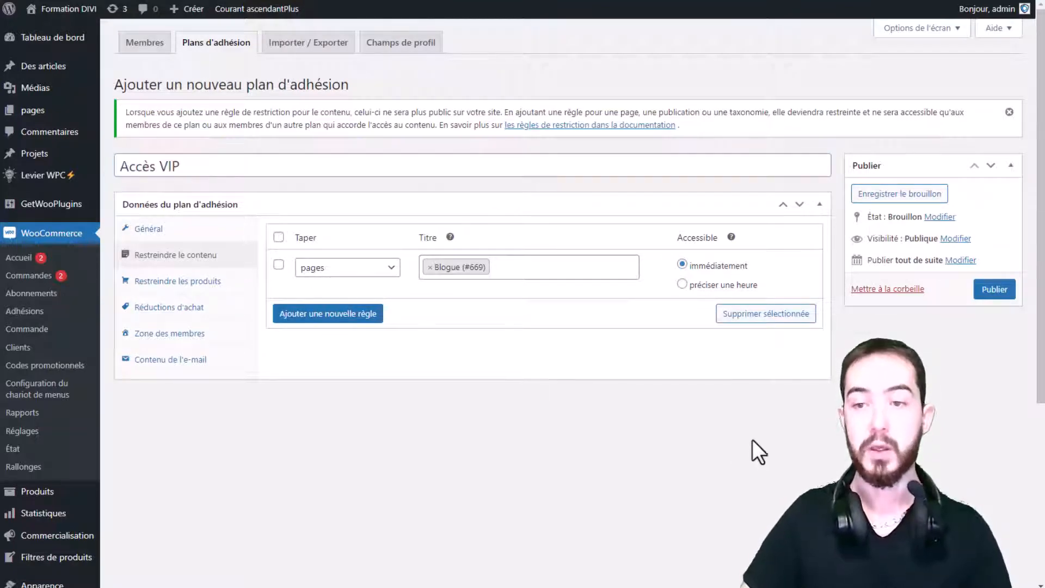
{"action": "left_click", "coordinate": [698, 299]}
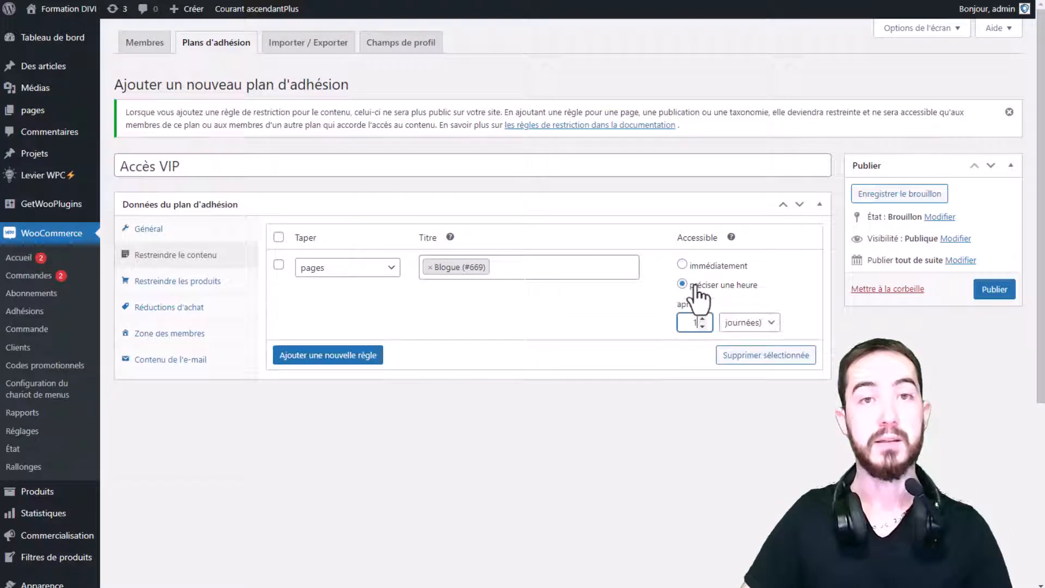
{"action": "left_click", "coordinate": [751, 326]}
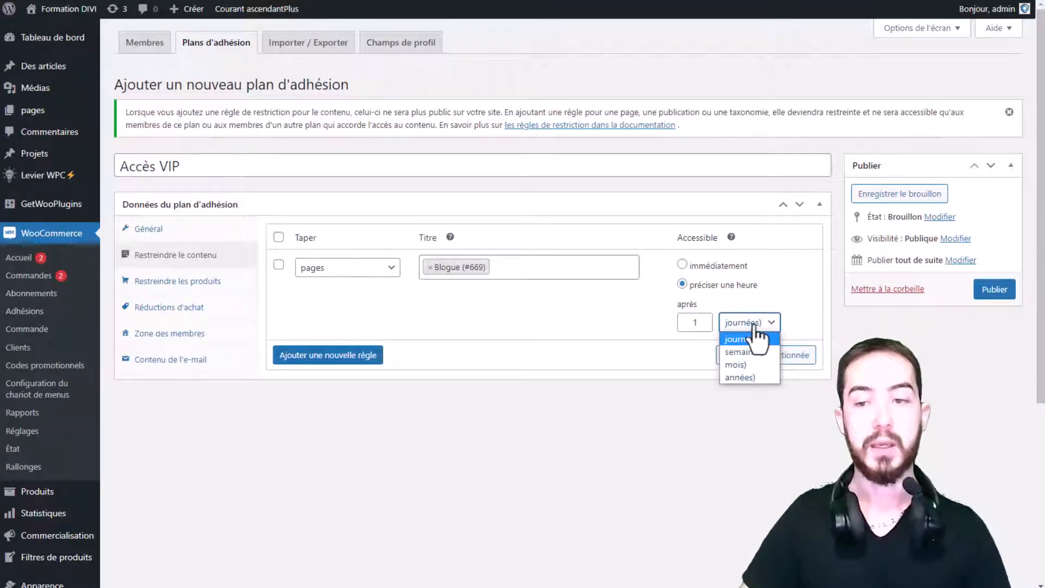
{"action": "left_click", "coordinate": [752, 327]}
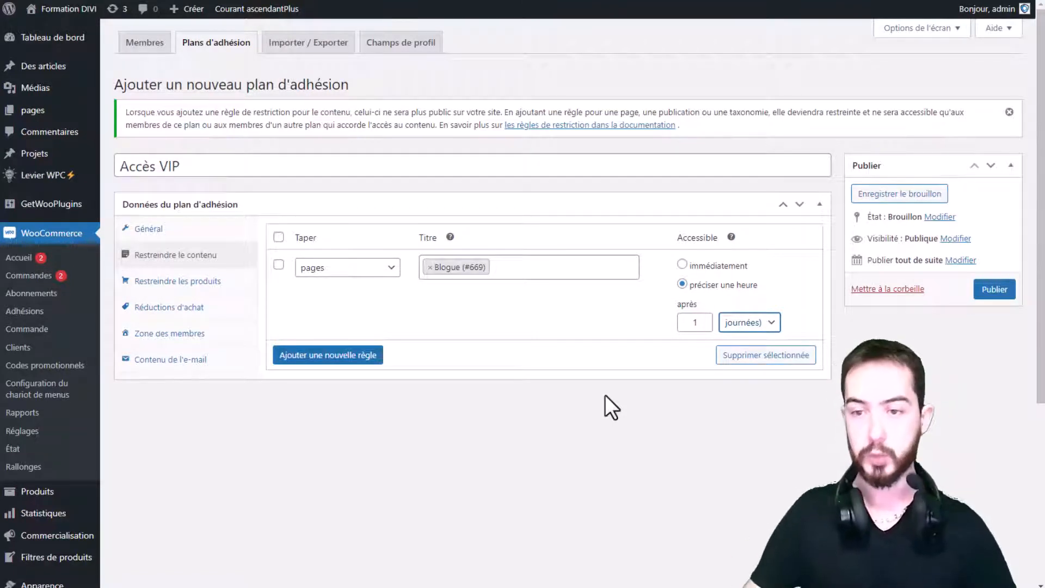
{"action": "left_click", "coordinate": [703, 267]}
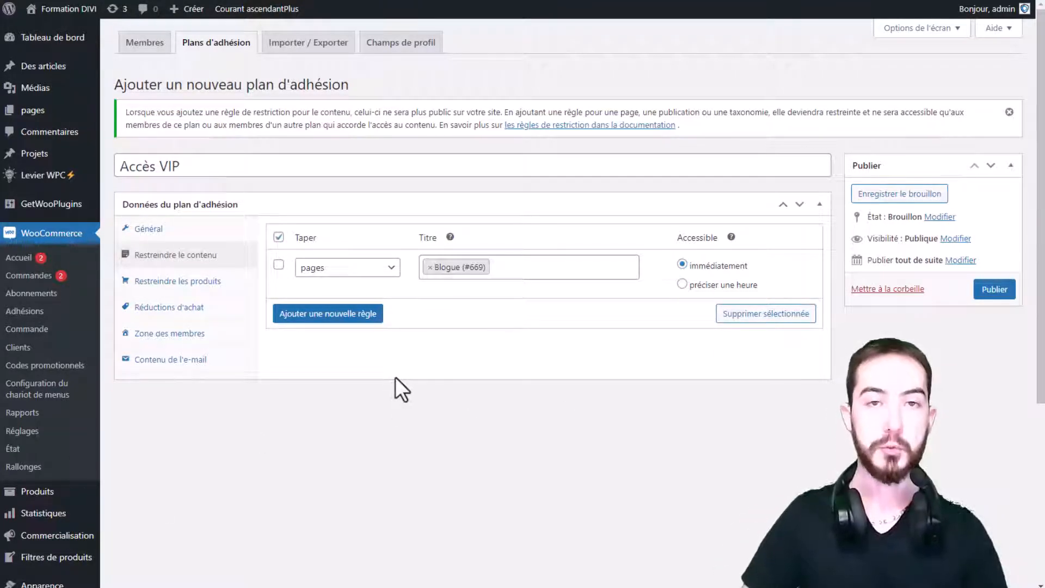
- Try adding a second content restriction rule of type pages, and delete that rule
{"action": "left_click", "coordinate": [326, 314]}
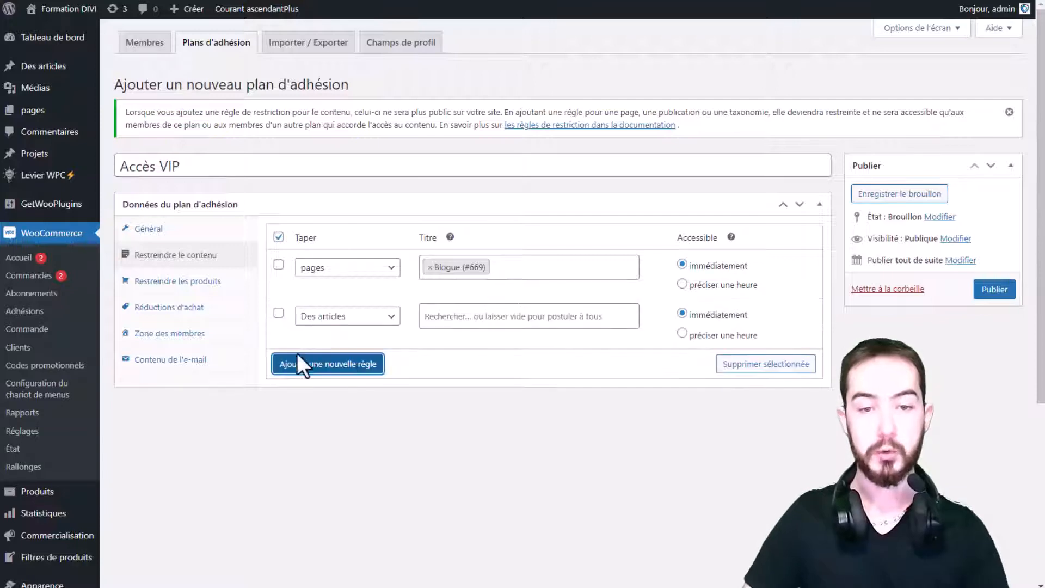
{"action": "left_click", "coordinate": [343, 317]}
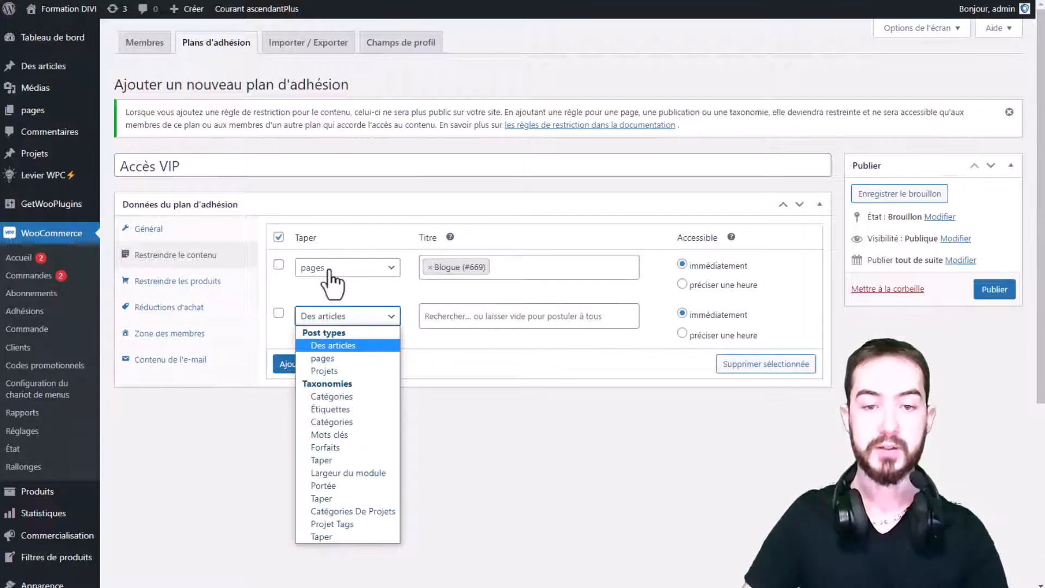
{"action": "left_click", "coordinate": [322, 357]}
{"action": "left_click", "coordinate": [496, 316]}
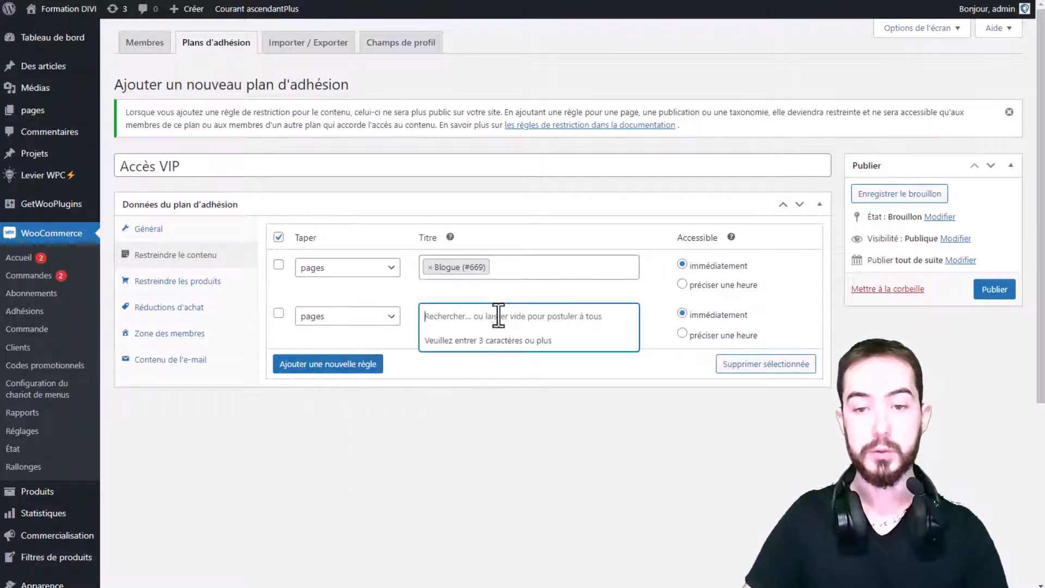
{"action": "left_click", "coordinate": [510, 266]}
{"action": "left_click", "coordinate": [343, 316]}
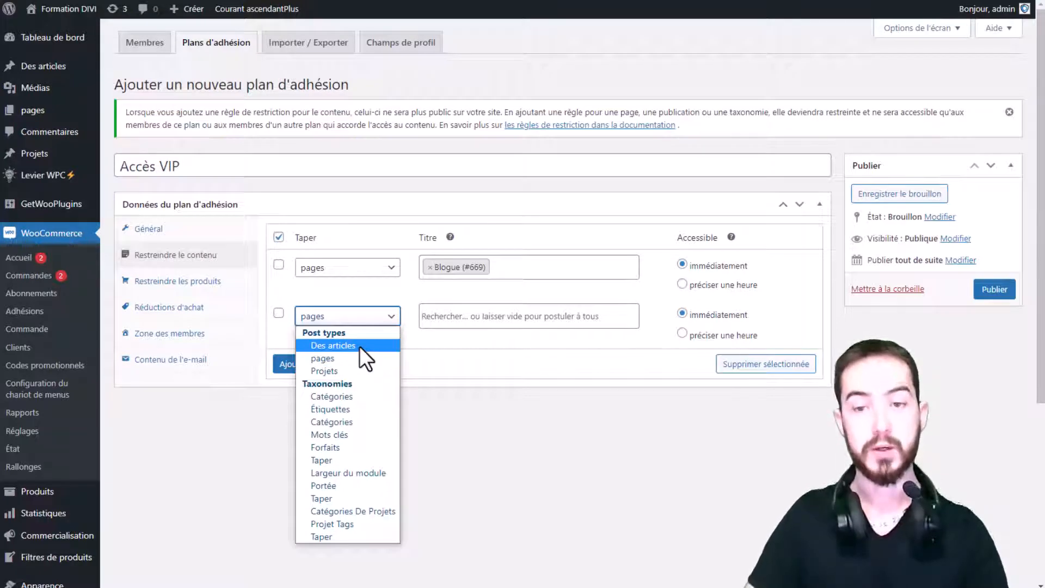
{"action": "left_click", "coordinate": [484, 420]}
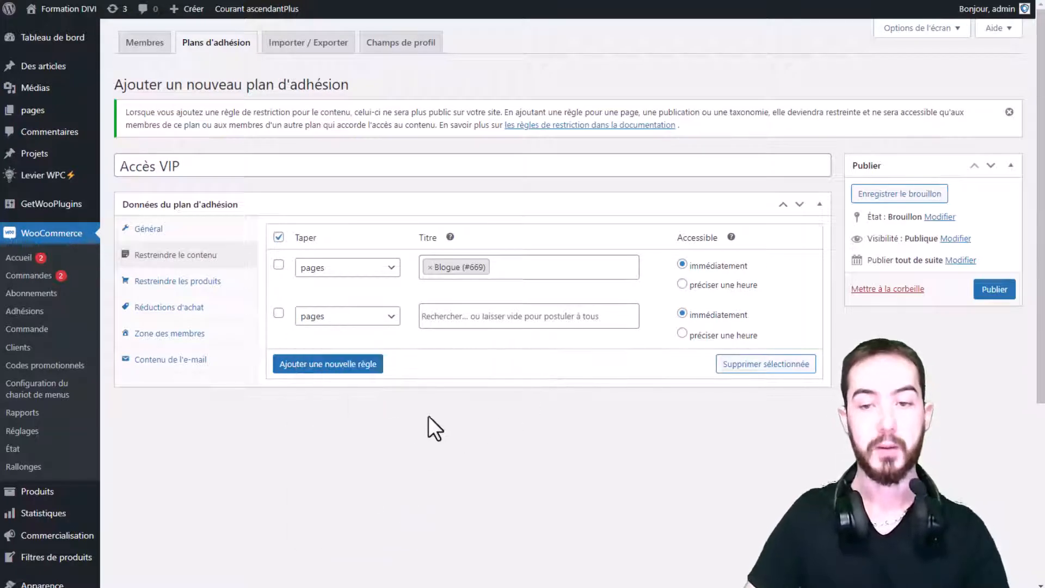
{"action": "left_click", "coordinate": [278, 313]}
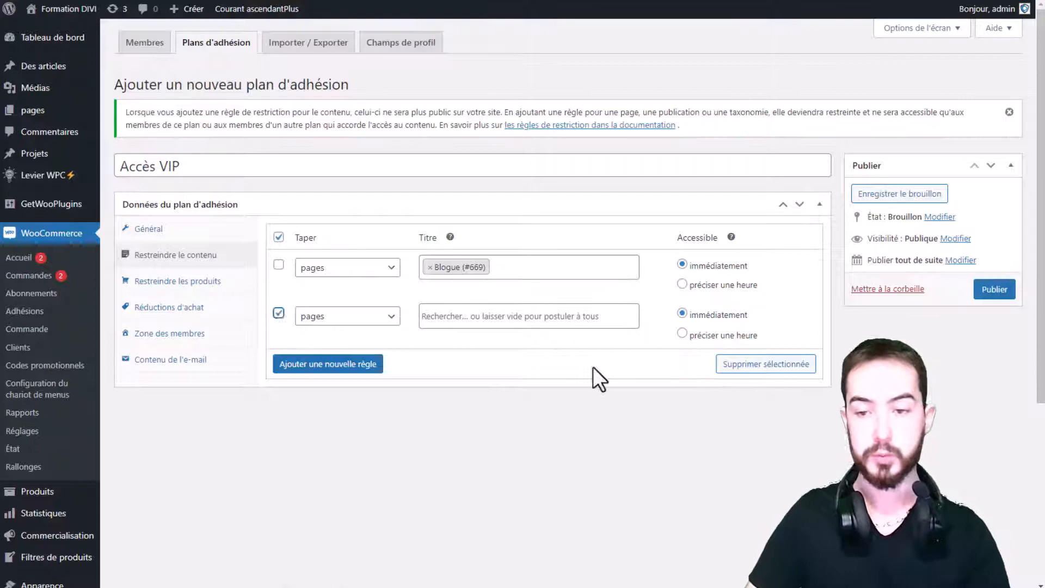
{"action": "left_click", "coordinate": [748, 366]}
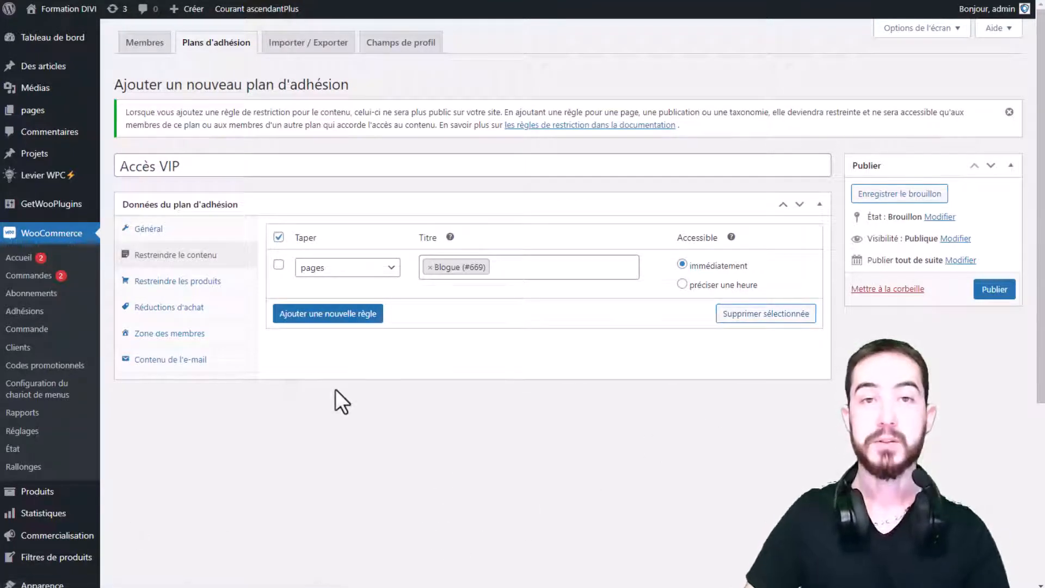
- Add a product restriction rule of type Produits covering Polo homme (#163) and T-shirt femme (#176)
{"action": "left_click", "coordinate": [163, 283]}
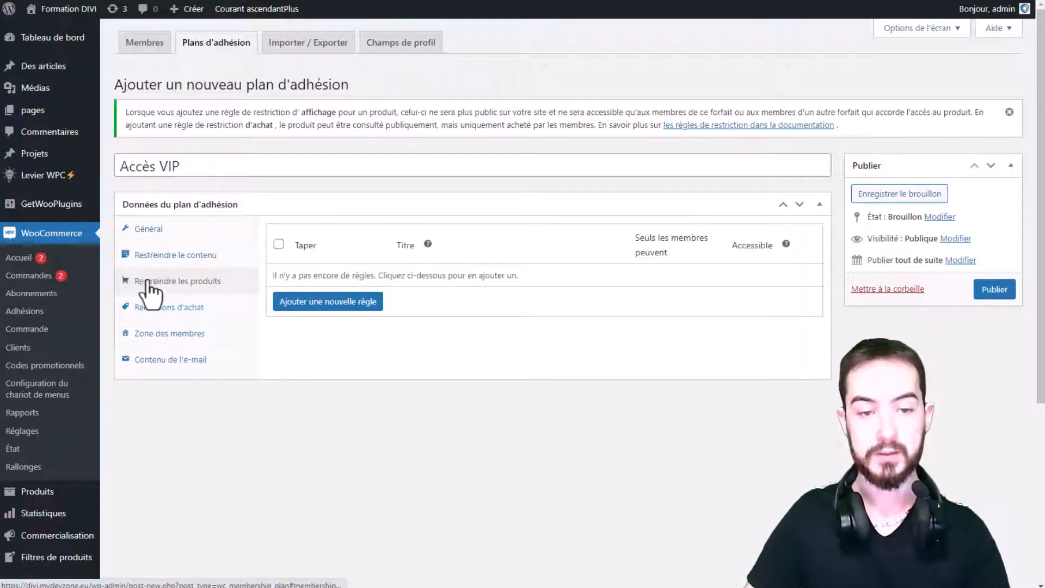
{"action": "left_click", "coordinate": [332, 301]}
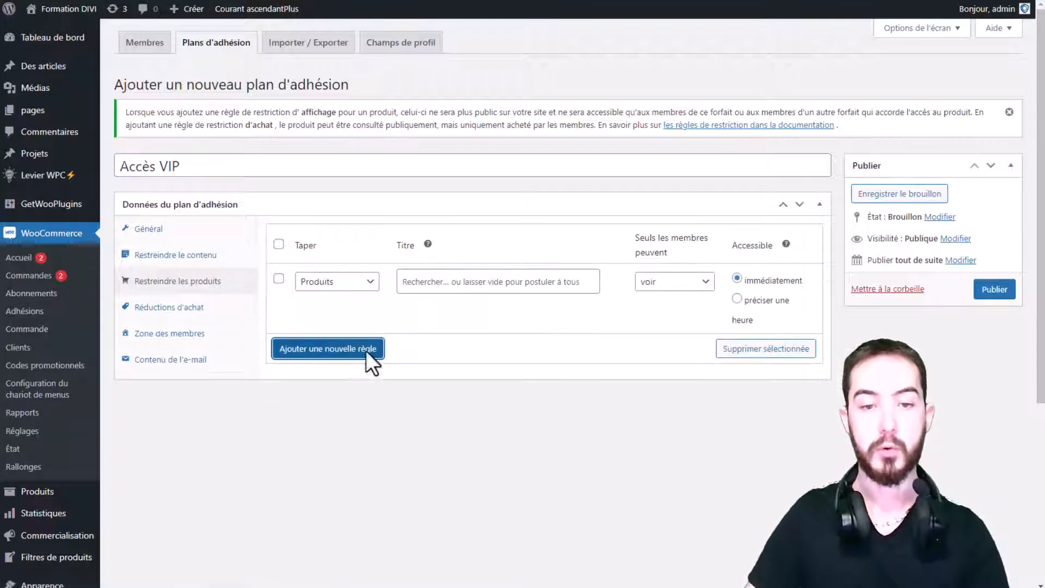
{"action": "left_click", "coordinate": [414, 282]}
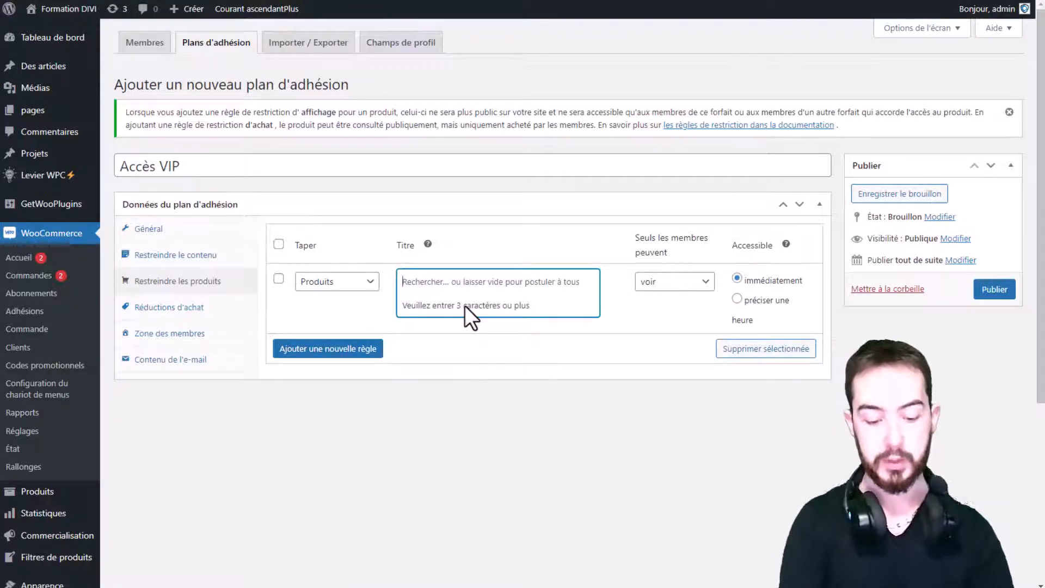
{"action": "type", "text": "produ"}
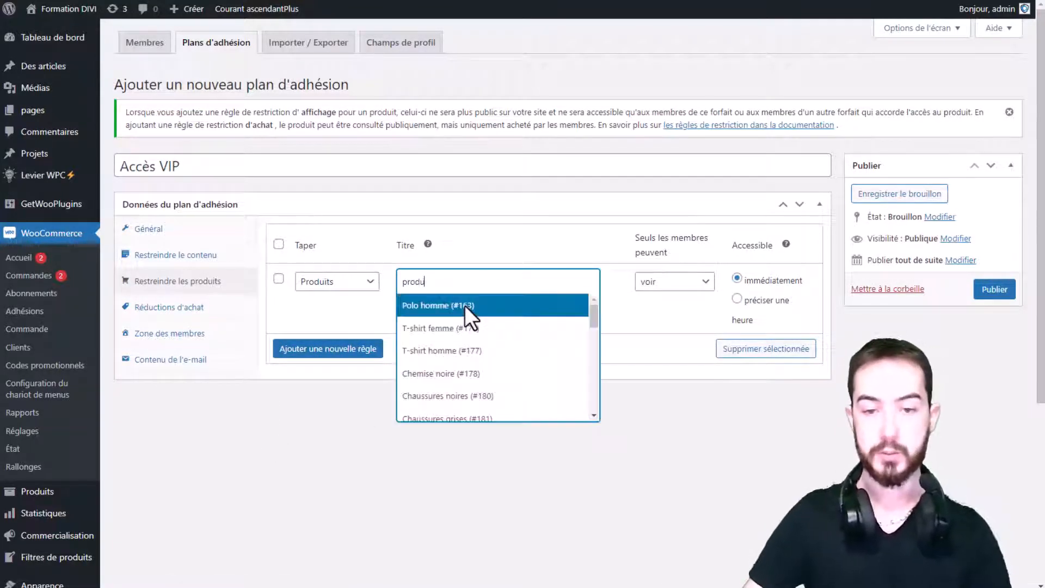
{"action": "left_click", "coordinate": [500, 308]}
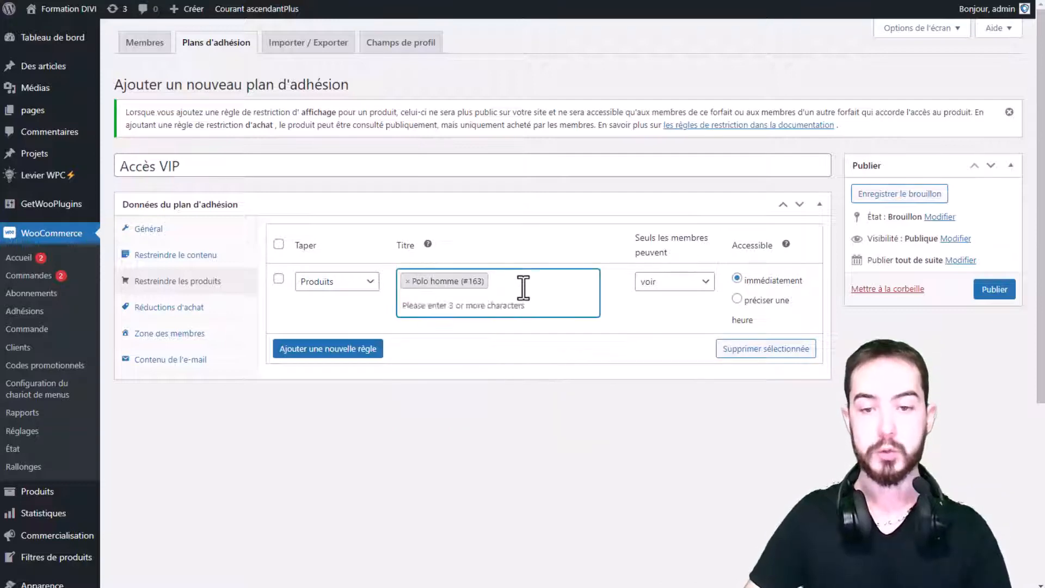
{"action": "type", "text": "prod"}
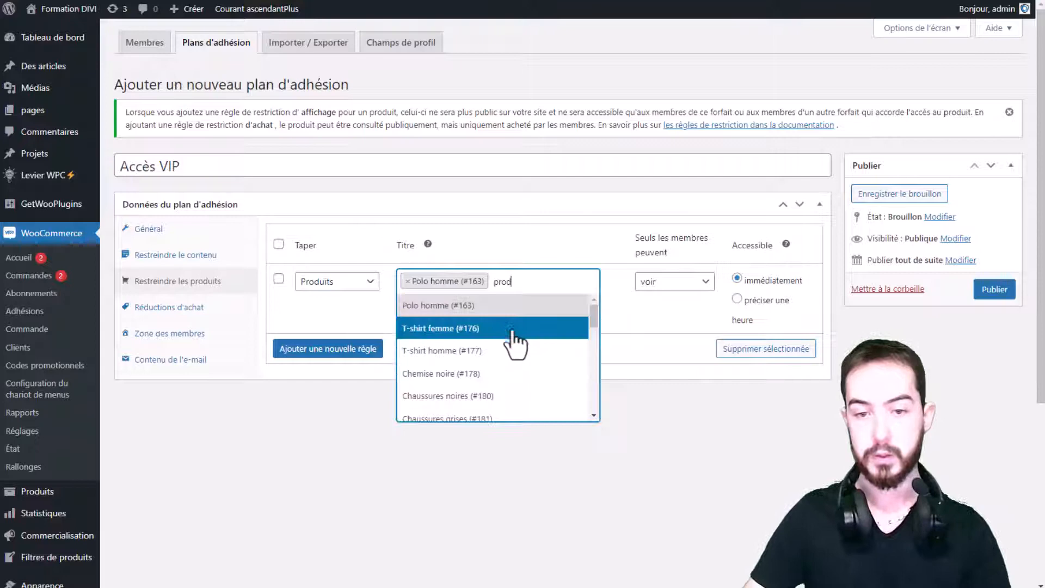
{"action": "left_click", "coordinate": [509, 332]}
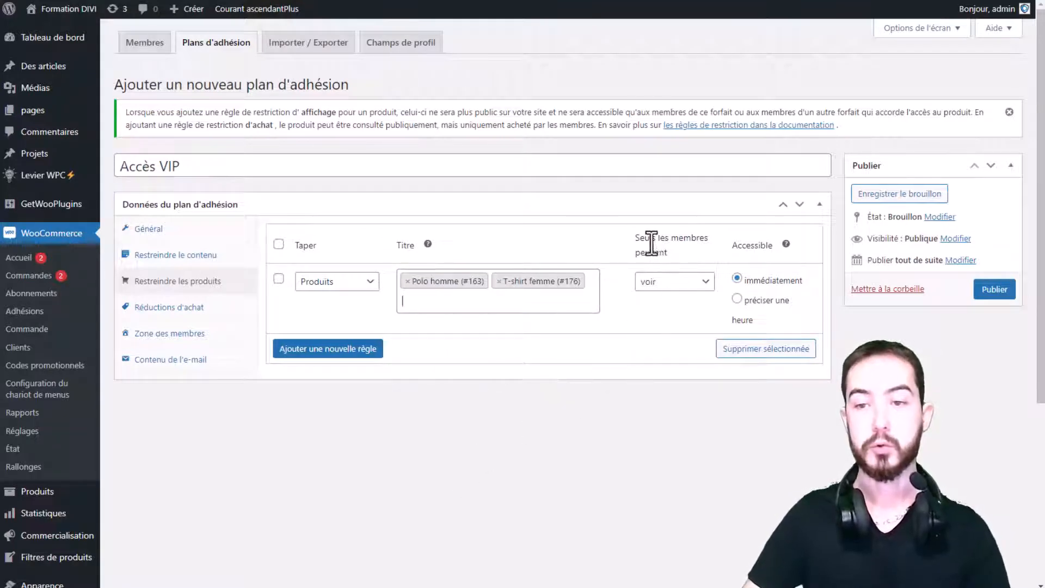
- Set the members-only permission of the product restriction rule to "voir"
{"action": "left_click_drag", "start_coordinate": [640, 237], "coordinate": [687, 253]}
{"action": "left_click", "coordinate": [686, 288]}
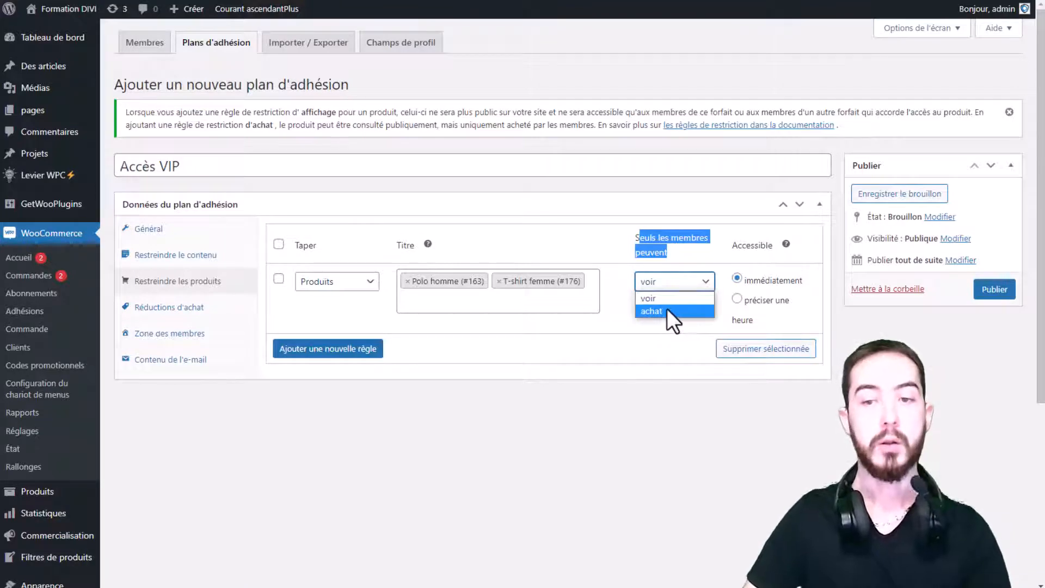
{"action": "left_click", "coordinate": [661, 300]}
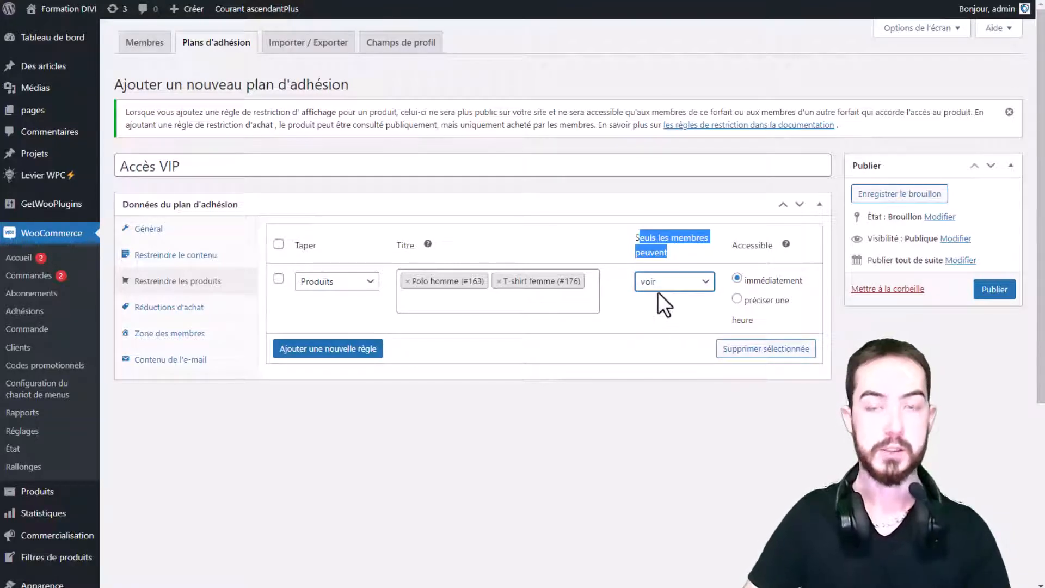
{"action": "left_click", "coordinate": [696, 282]}
{"action": "left_click", "coordinate": [662, 374]}
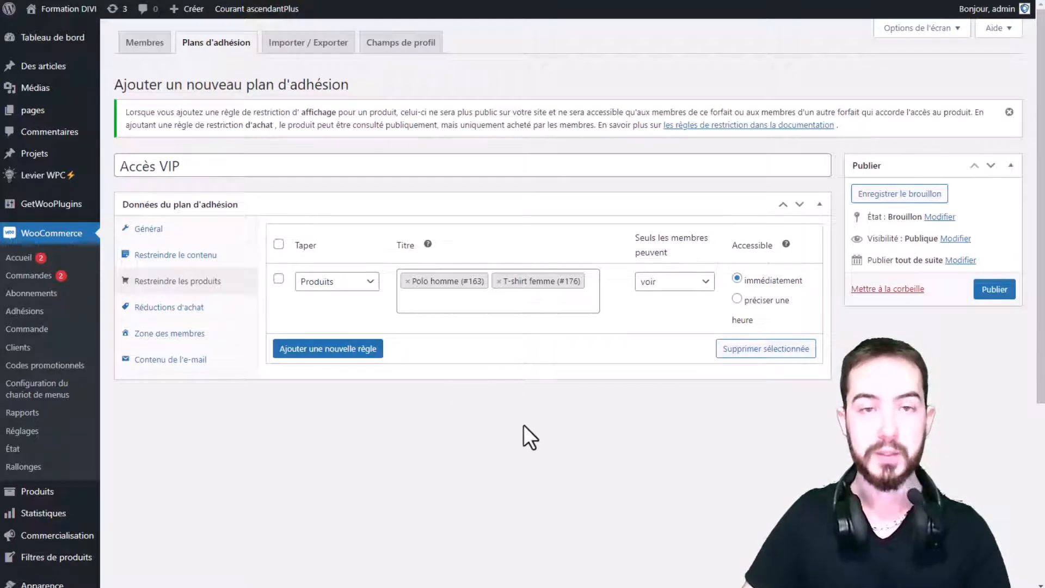
{"action": "left_click", "coordinate": [247, 169]}
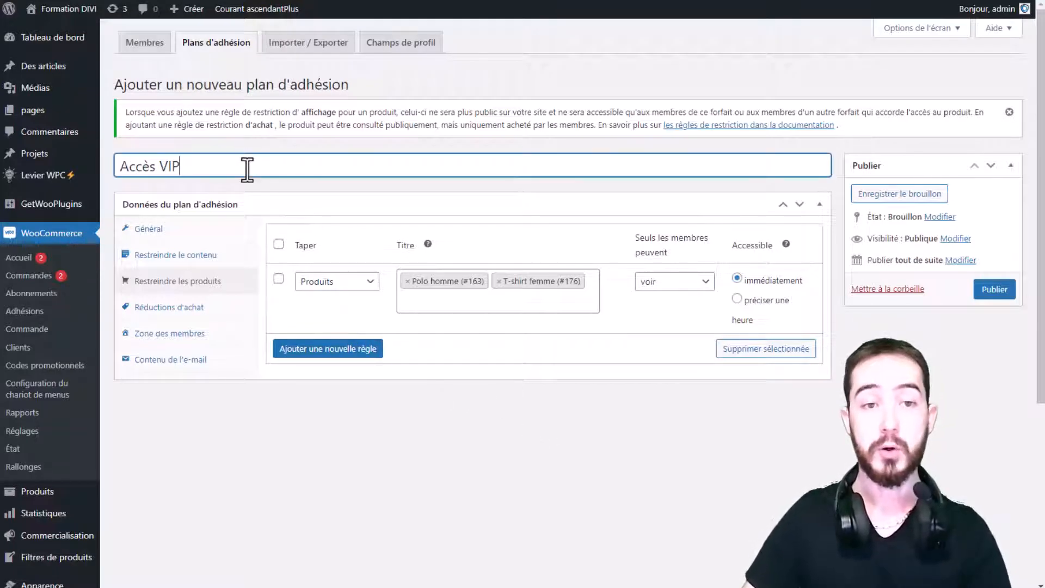
{"action": "left_click_drag", "start_coordinate": [248, 169], "coordinate": [106, 168]}
{"action": "left_click", "coordinate": [403, 342]}
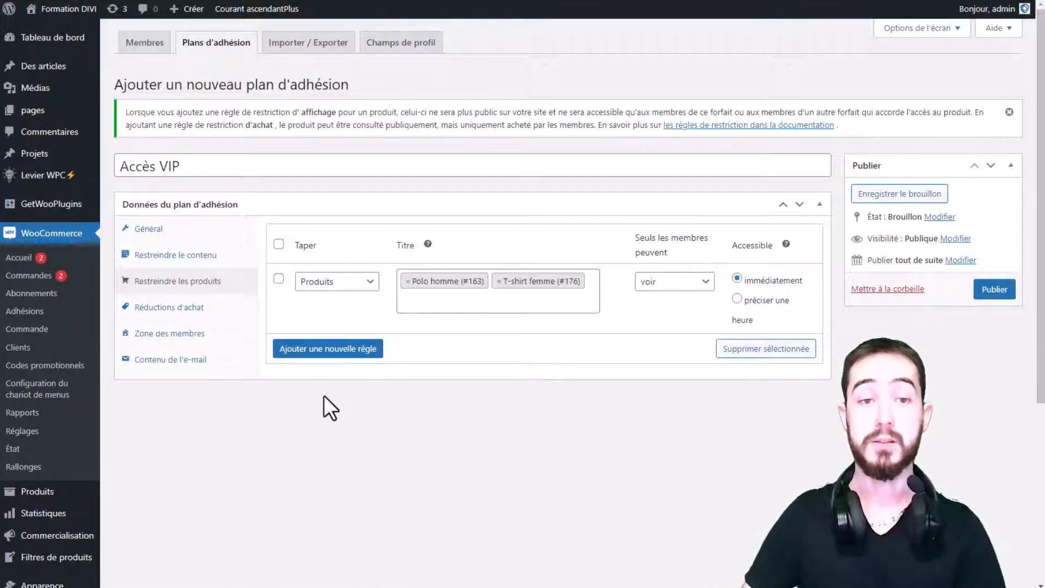
- Add a purchase discount of type Produits to the plan for T-shirt femme (#176)
{"action": "left_click", "coordinate": [173, 309]}
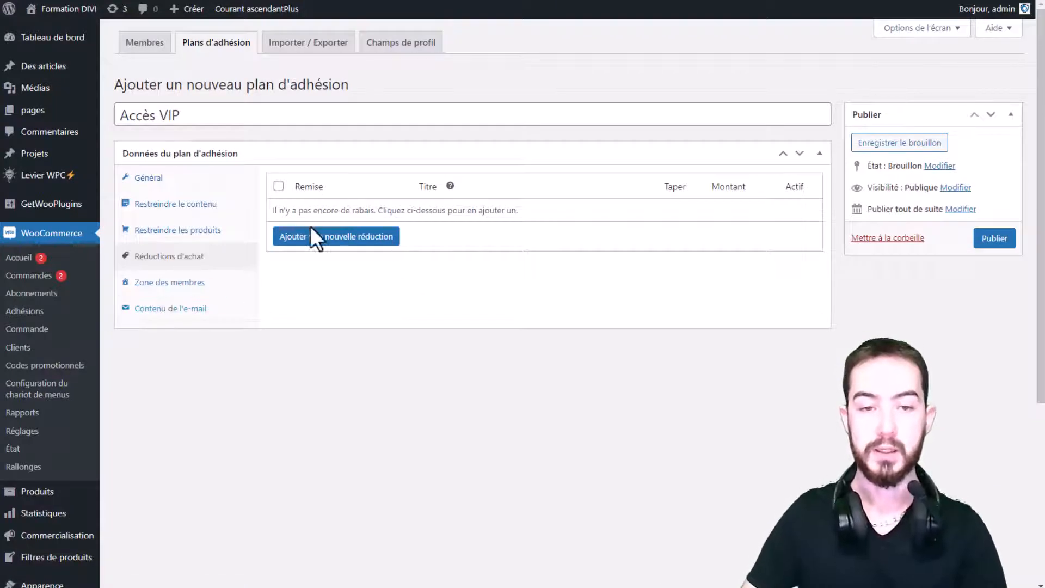
{"action": "left_click", "coordinate": [316, 245]}
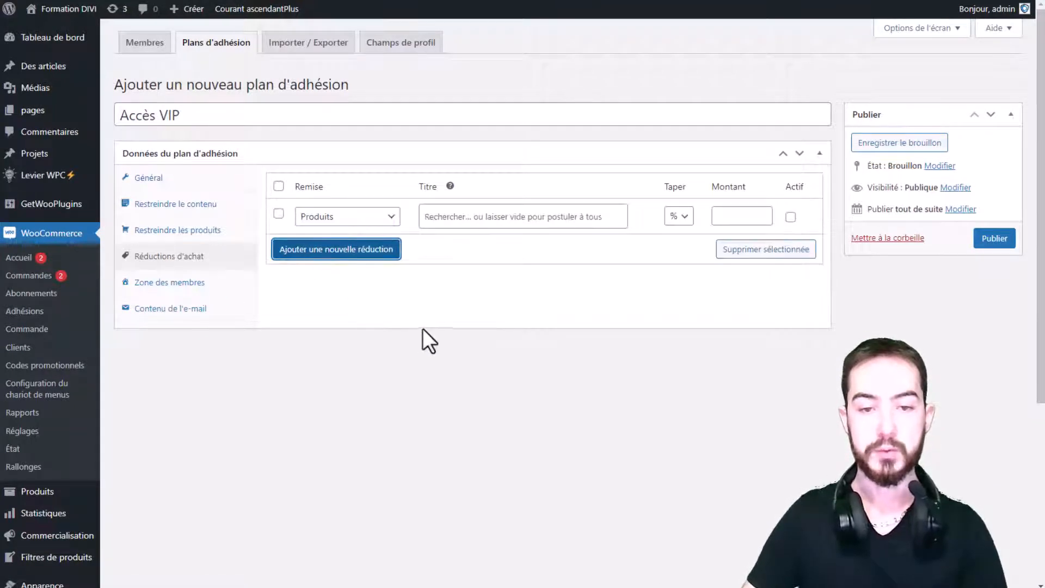
{"action": "left_click", "coordinate": [351, 220]}
{"action": "left_click", "coordinate": [351, 232]}
{"action": "left_click", "coordinate": [498, 215]}
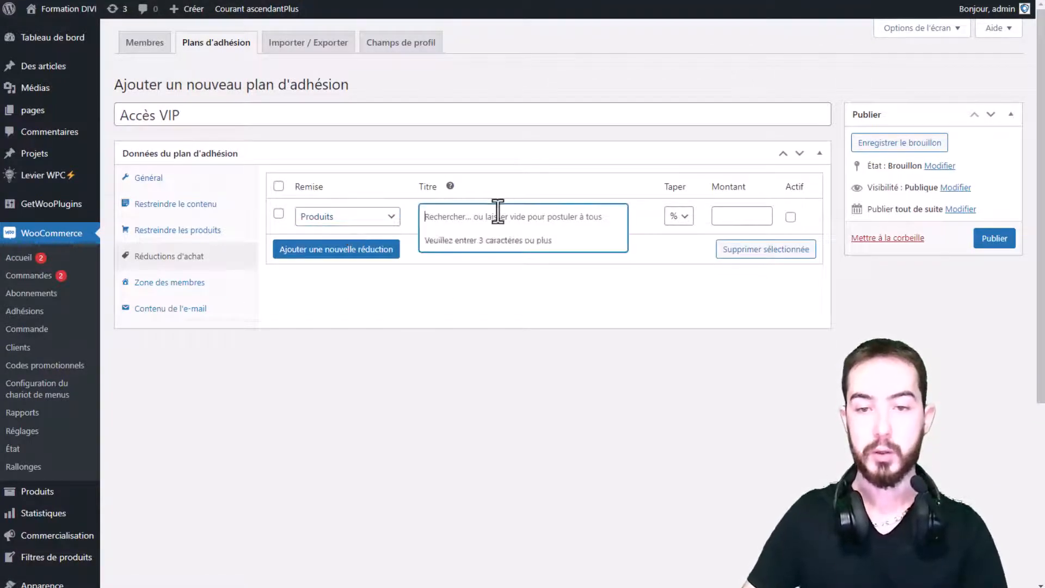
{"action": "type", "text": "t"}
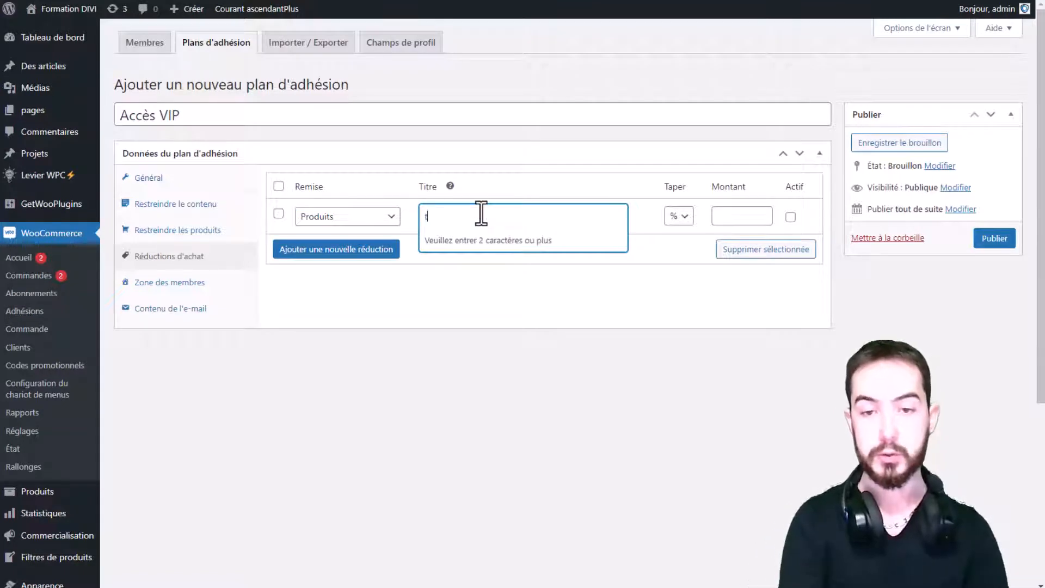
{"action": "type", "text": "-sh"}
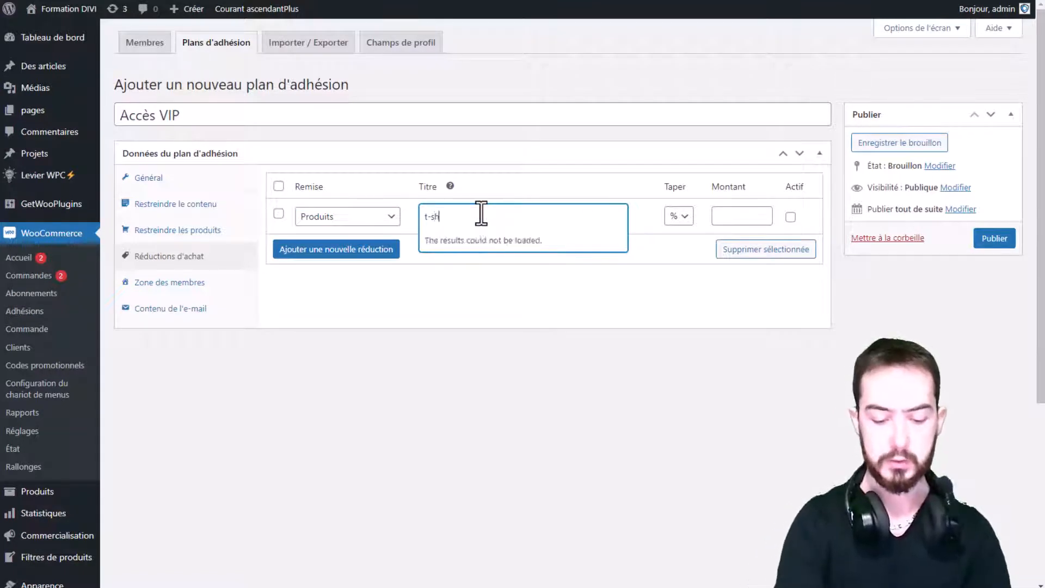
{"action": "left_click", "coordinate": [477, 237]}
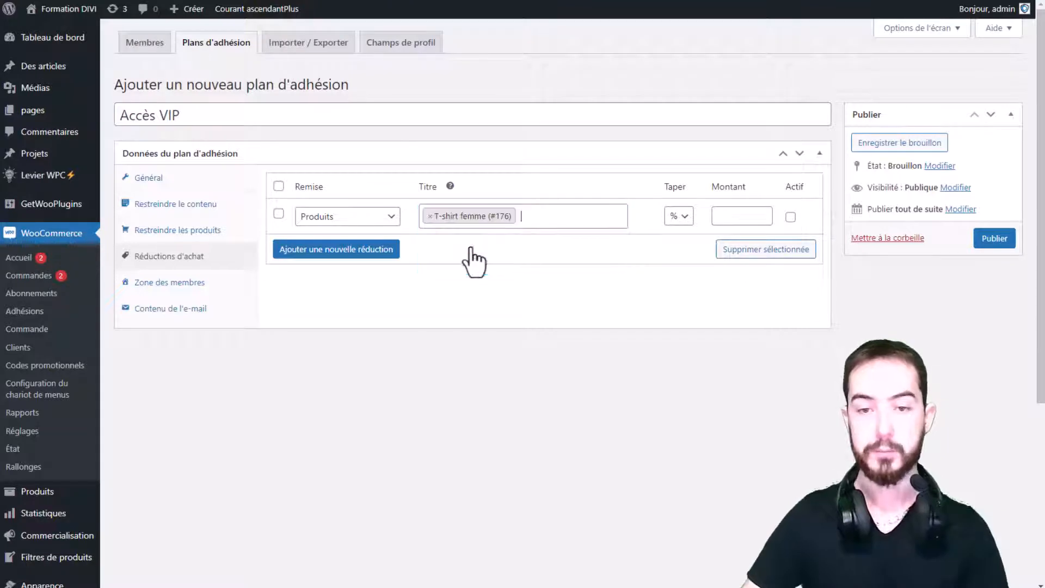
- Set the T-shirt femme discount to 20 % and make it active
{"action": "left_click", "coordinate": [733, 216]}
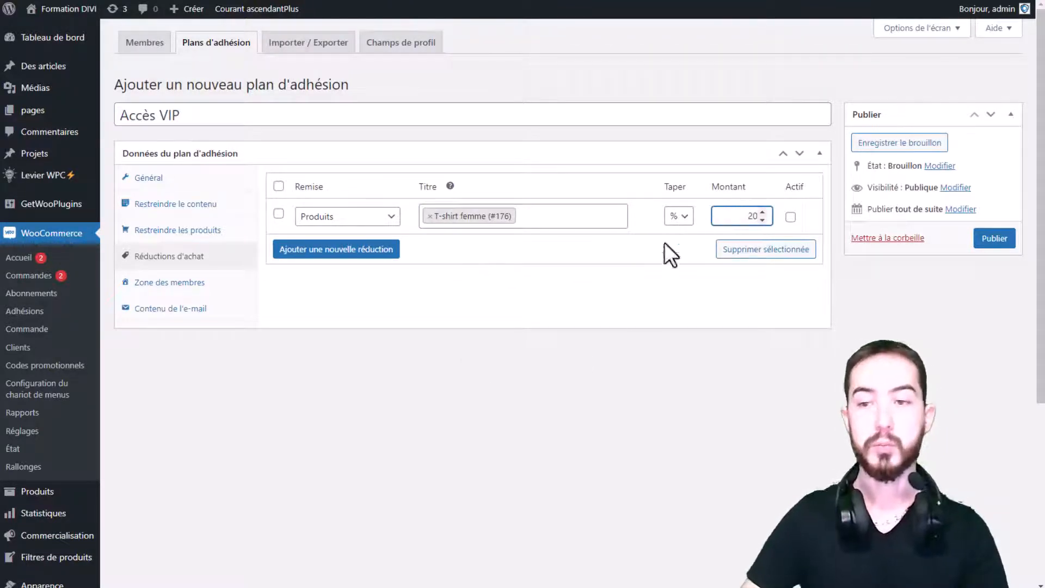
{"action": "left_click", "coordinate": [628, 328]}
{"action": "left_click", "coordinate": [790, 217]}
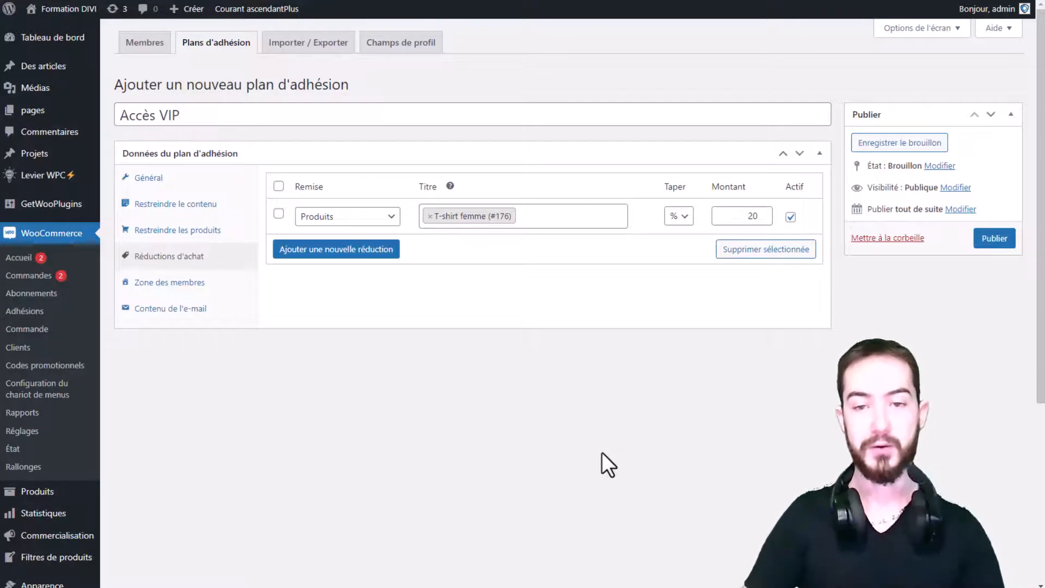
- Remove the Contenu section from the sections included in the plan's members area
{"action": "left_click", "coordinate": [167, 287]}
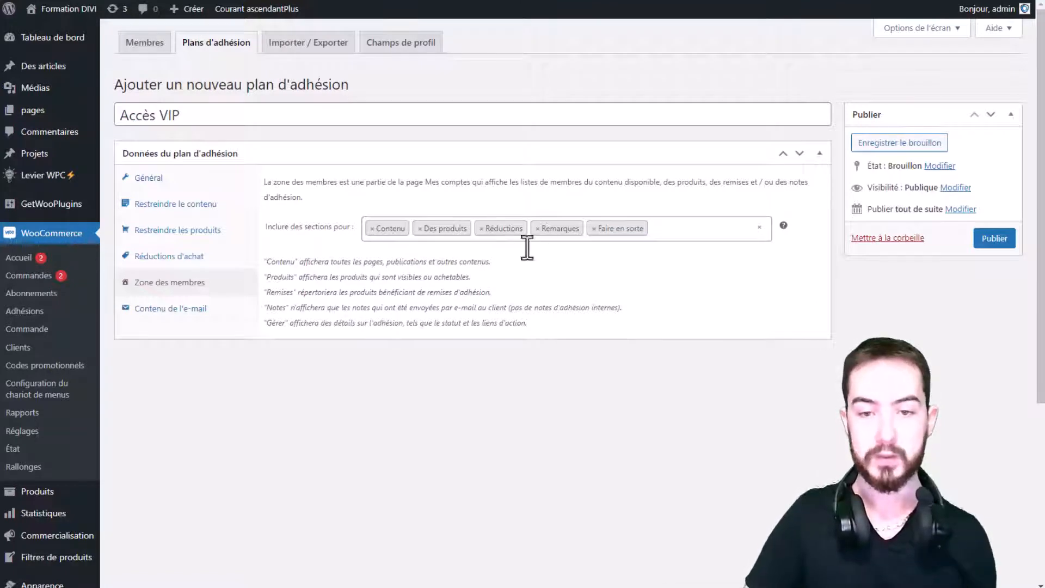
{"action": "left_click_drag", "start_coordinate": [298, 308], "coordinate": [482, 308]}
{"action": "left_click", "coordinate": [510, 311]}
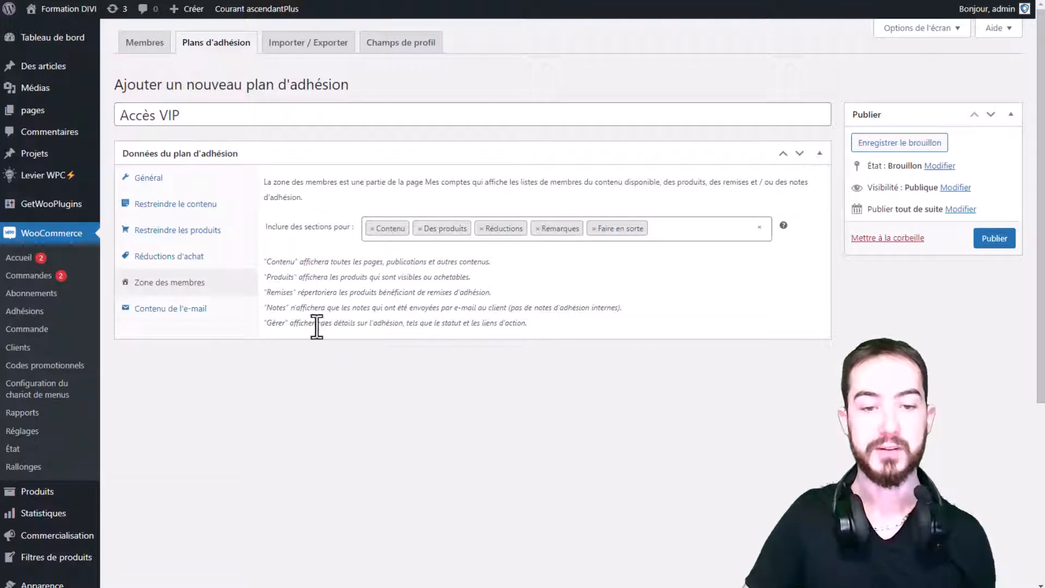
{"action": "left_click_drag", "start_coordinate": [314, 323], "coordinate": [469, 323]}
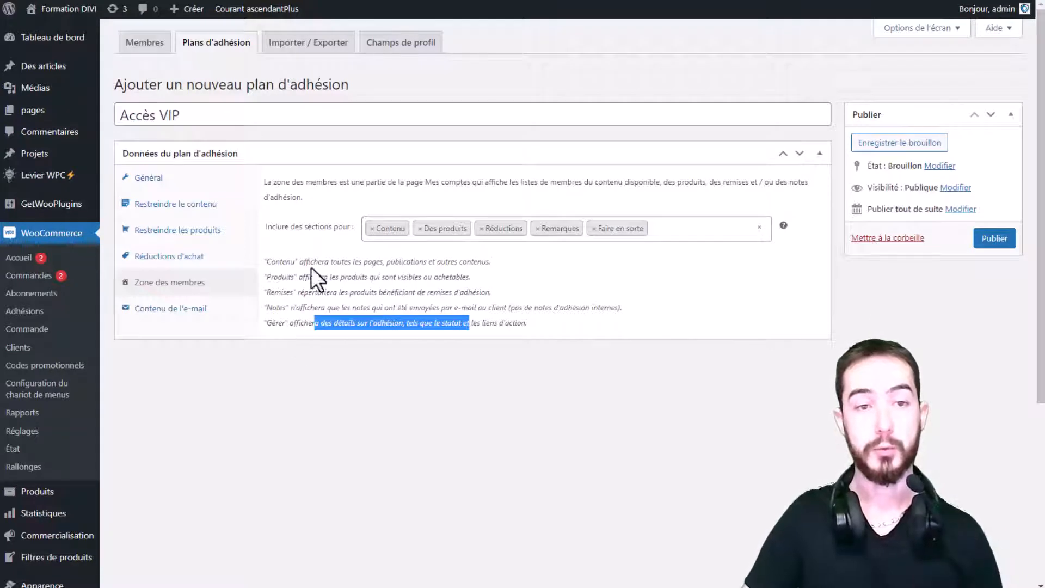
{"action": "left_click", "coordinate": [508, 383]}
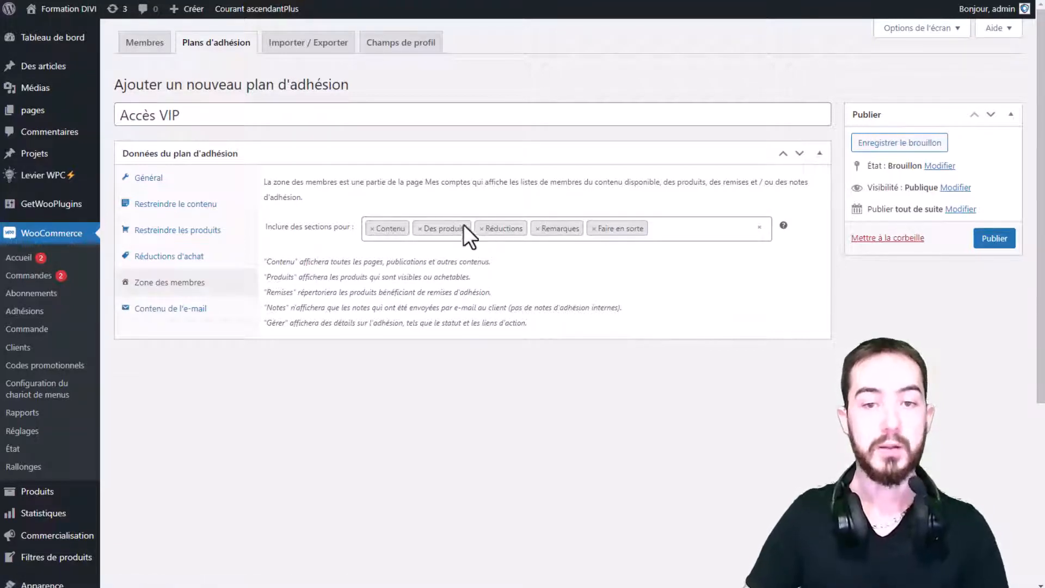
{"action": "left_click", "coordinate": [371, 228]}
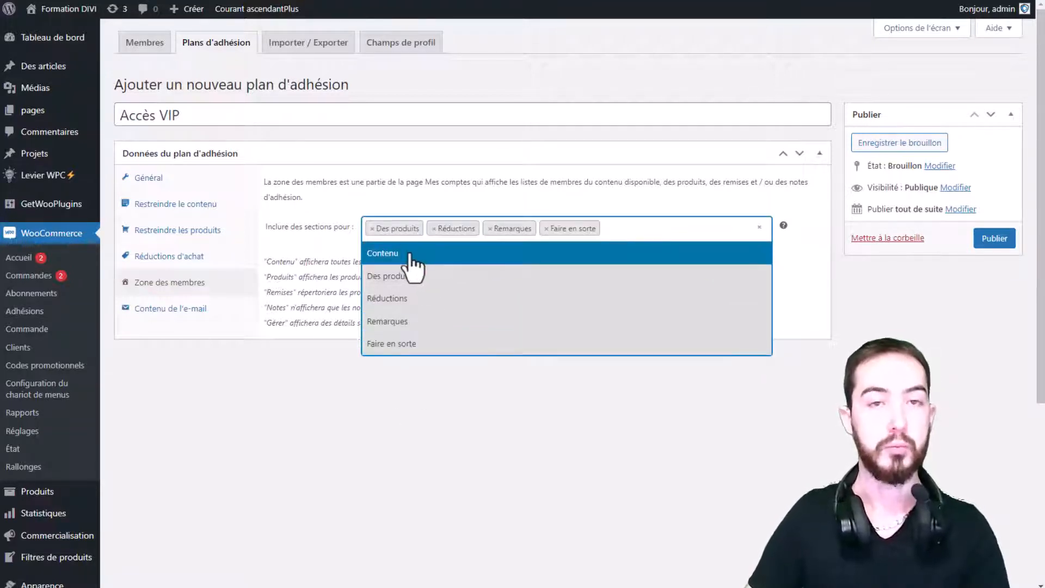
{"action": "left_click", "coordinate": [343, 427]}
{"action": "left_click", "coordinate": [645, 228]}
{"action": "left_click", "coordinate": [568, 408]}
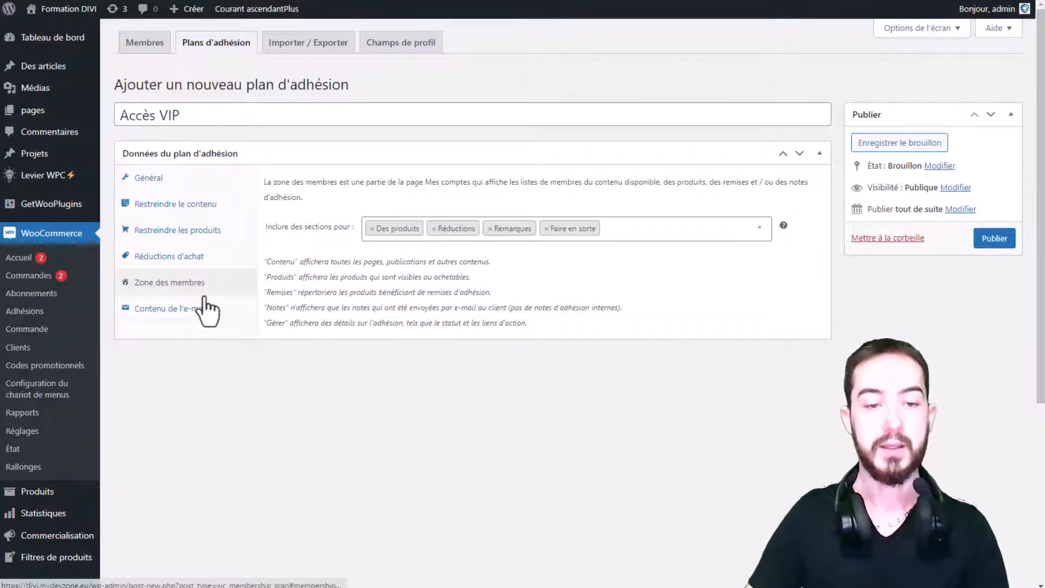
- Examine the email content settings of the membership plan
{"action": "left_click", "coordinate": [169, 308]}
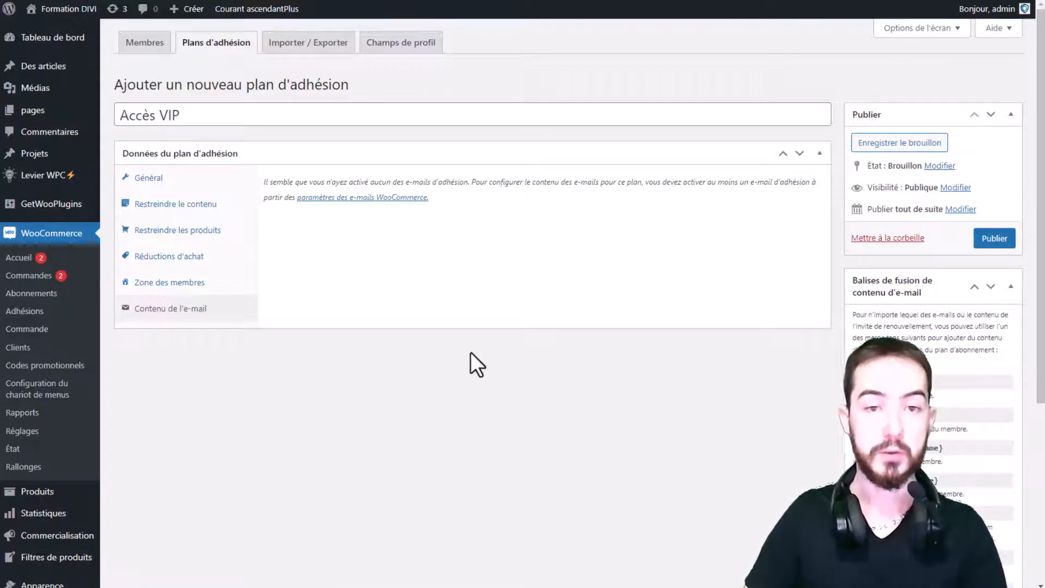
{"action": "left_click_drag", "start_coordinate": [537, 217], "coordinate": [275, 175]}
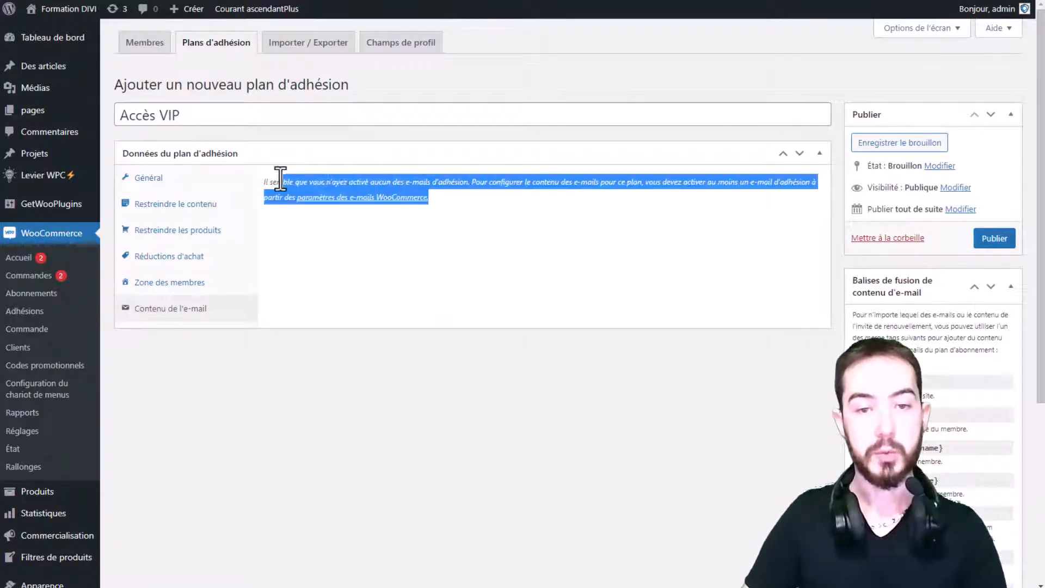
- Open the WooCommerce email settings and examine the membership notifications in the email list
{"action": "left_click", "coordinate": [528, 197]}
{"action": "left_click", "coordinate": [379, 198]}
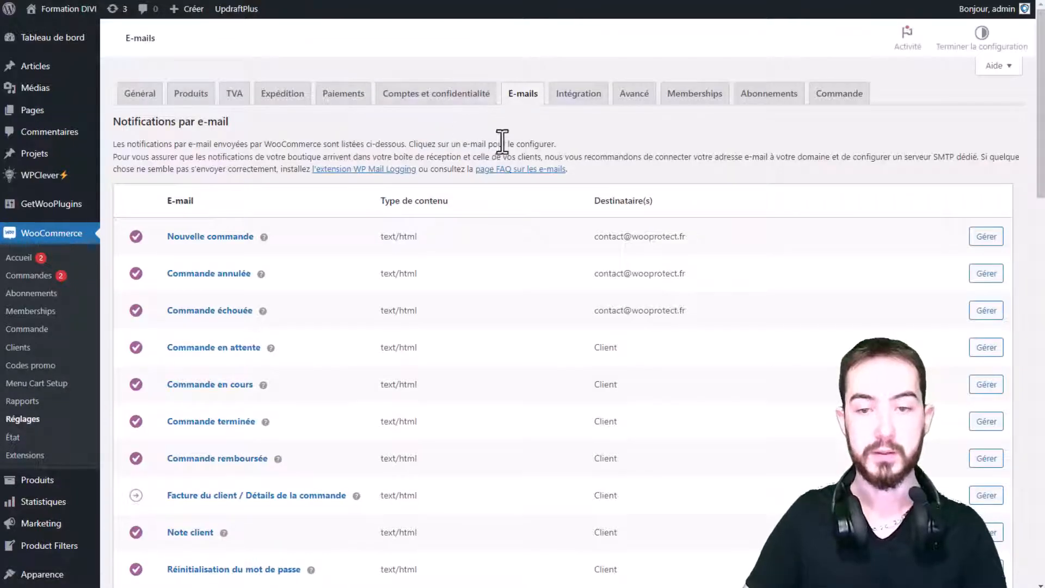
{"action": "scroll", "coordinate": [280, 100], "scroll_direction": "down", "scroll_amount": 4}
{"action": "scroll", "coordinate": [598, 193], "scroll_direction": "up", "scroll_amount": 4}
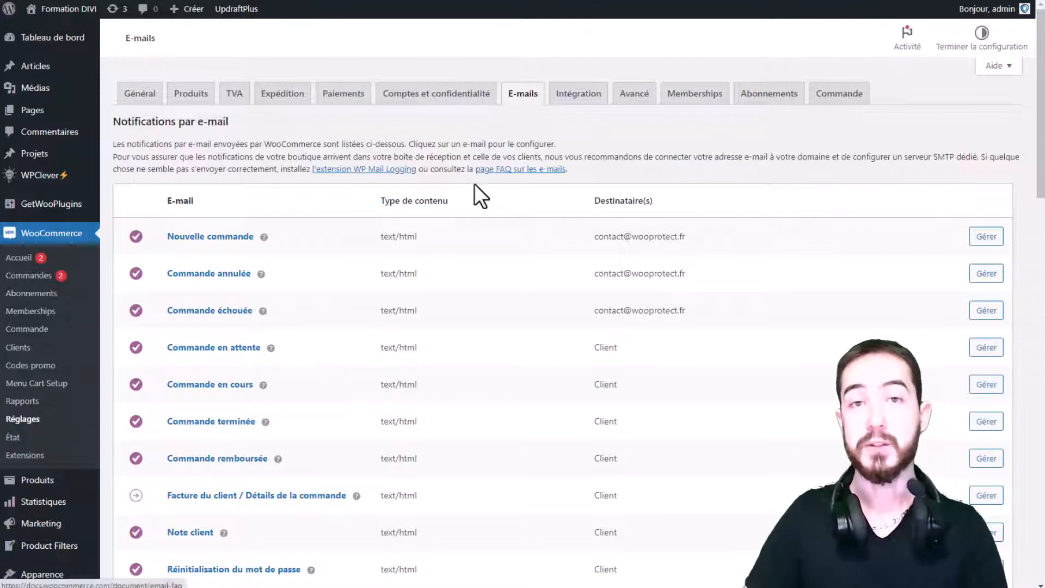
{"action": "scroll", "coordinate": [472, 188], "scroll_direction": "down", "scroll_amount": 4}
{"action": "scroll", "coordinate": [471, 202], "scroll_direction": "down", "scroll_amount": 10}
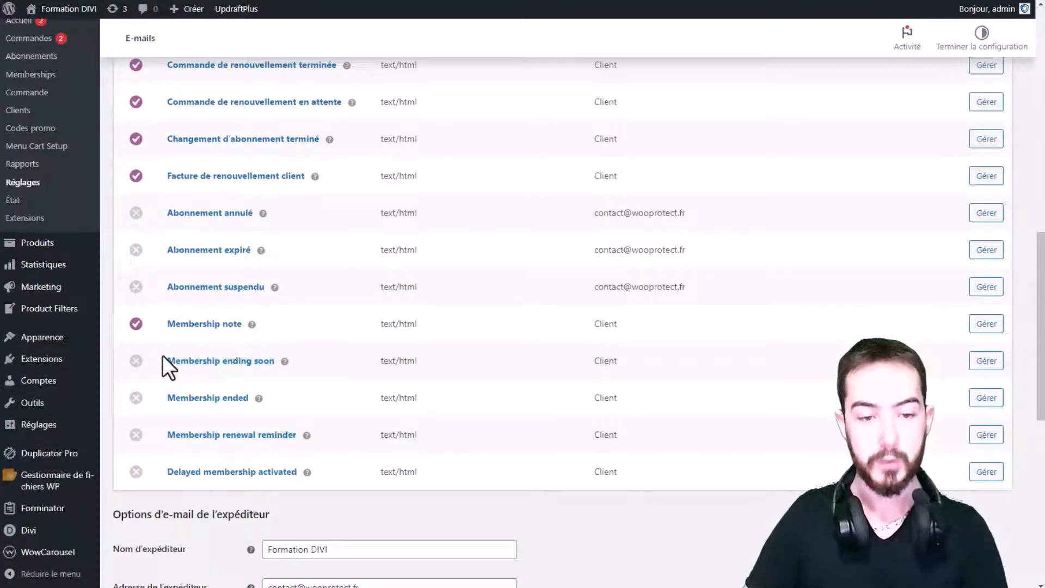
{"action": "left_click_drag", "start_coordinate": [162, 355], "coordinate": [374, 461]}
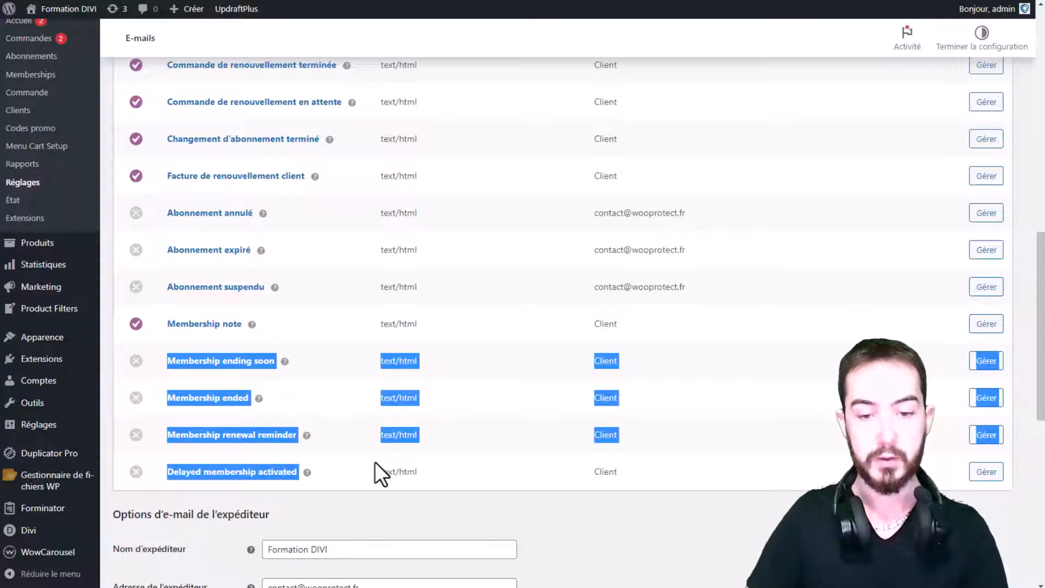
{"action": "left_click", "coordinate": [544, 499]}
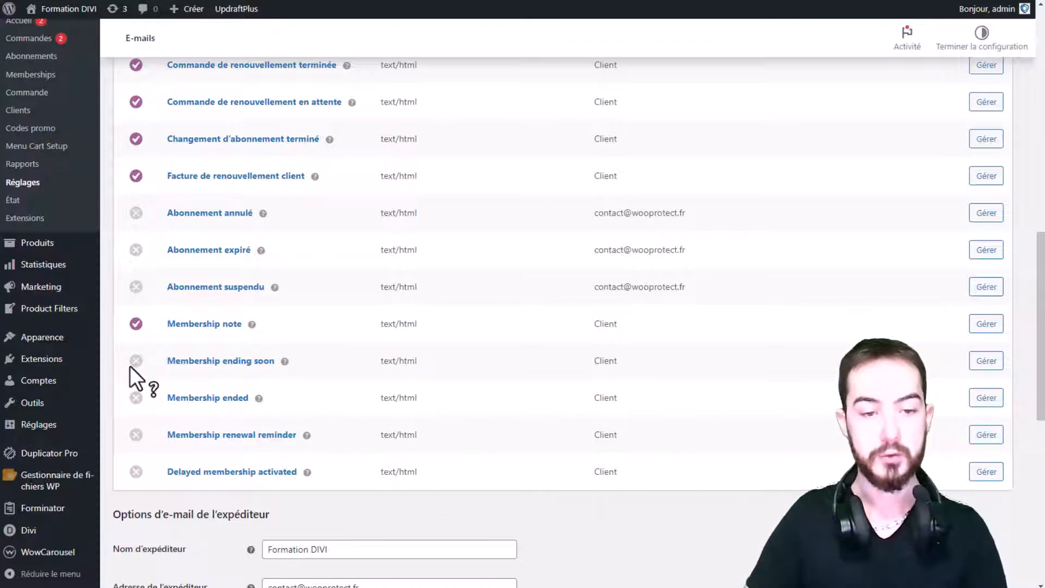
- Enable the Membership ending soon email notification and save its settings
{"action": "left_click", "coordinate": [984, 360]}
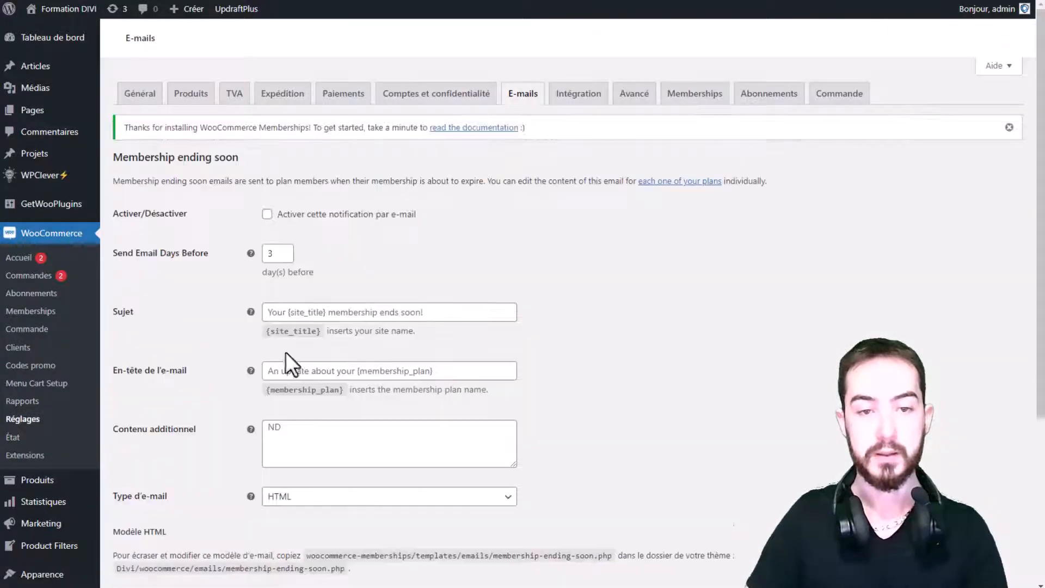
{"action": "left_click", "coordinate": [267, 214]}
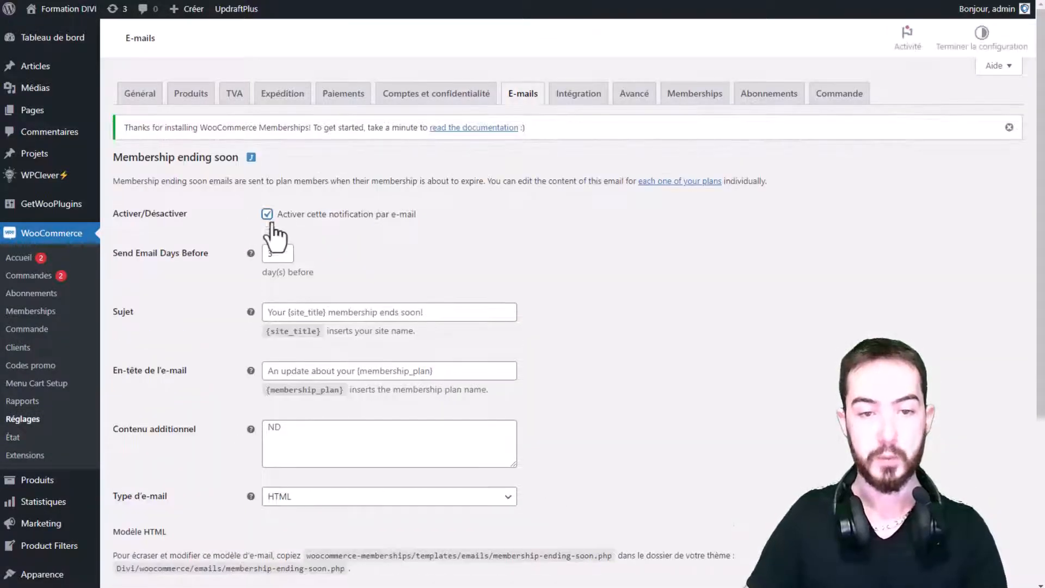
{"action": "scroll", "coordinate": [539, 290], "scroll_direction": "down", "scroll_amount": 2}
{"action": "left_click", "coordinate": [172, 478]}
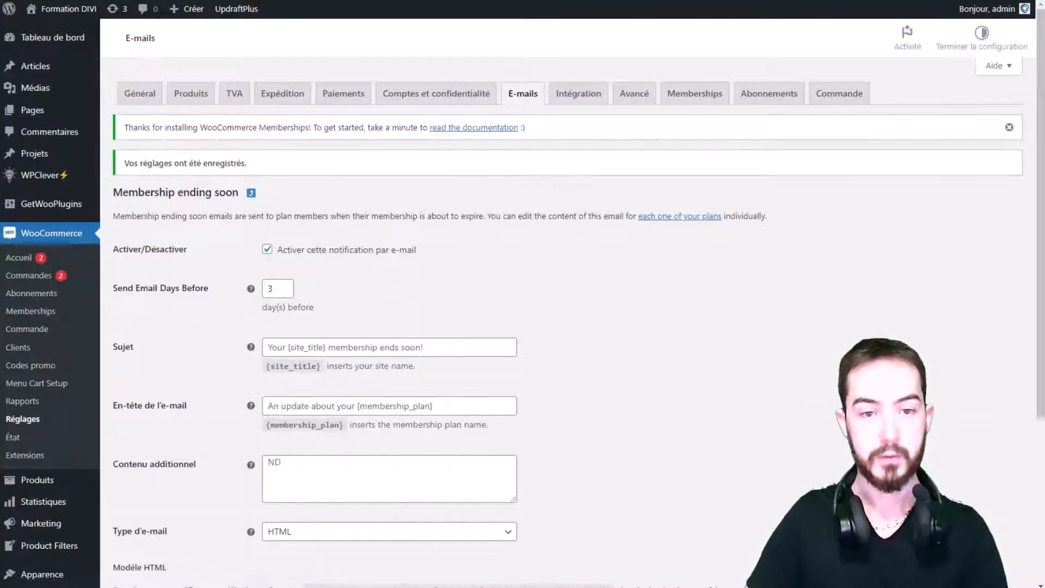
- Return to the Accès VIP membership plan and publish it
{"action": "left_click", "coordinate": [124, 0]}
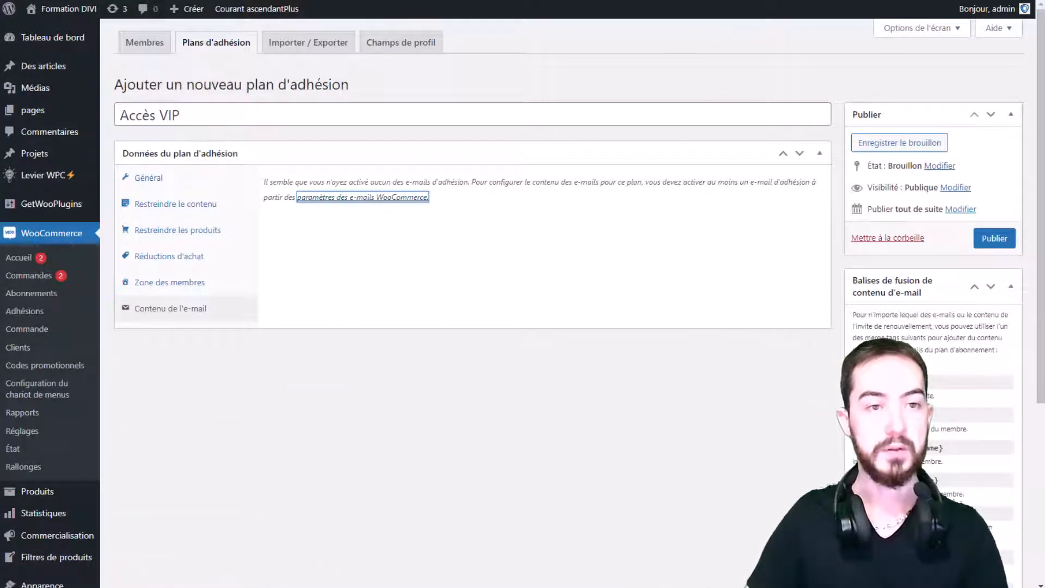
{"action": "key", "text": "F5"}
{"action": "left_click", "coordinate": [627, 50]}
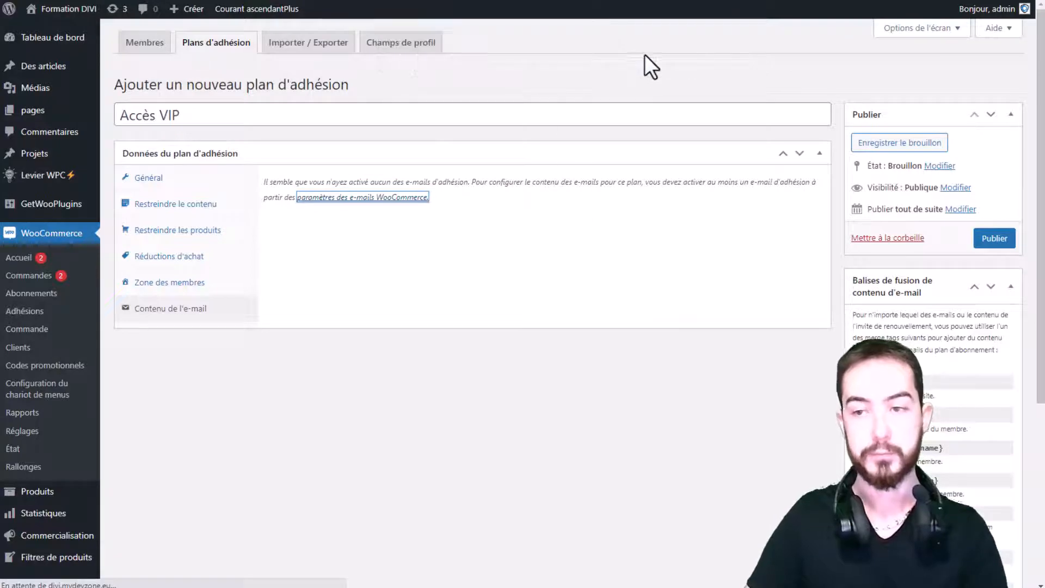
{"action": "left_click", "coordinate": [993, 238]}
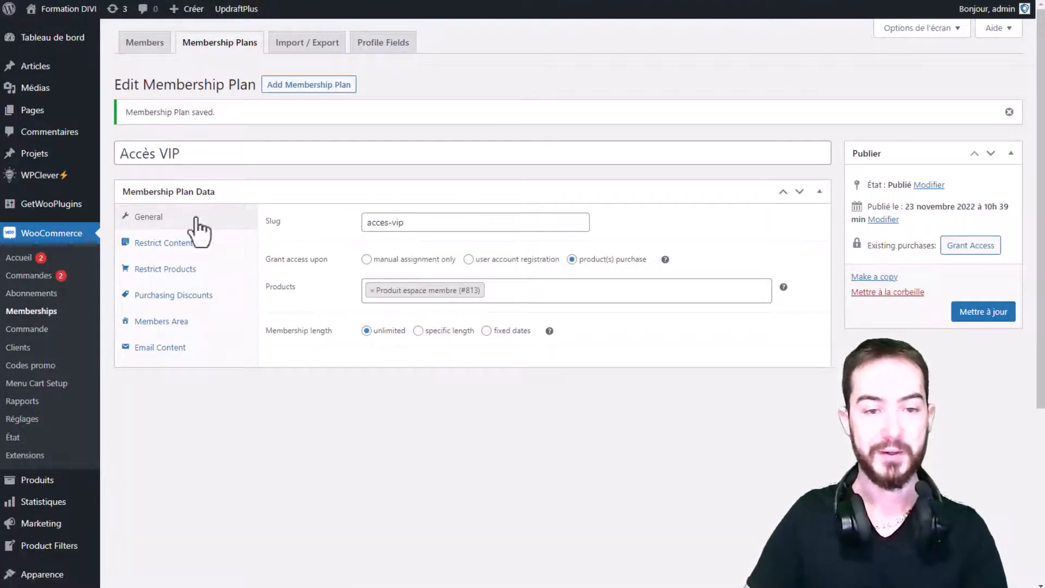
- View the published plan's email content and check it against the WooCommerce email notification list
{"action": "left_click", "coordinate": [155, 347]}
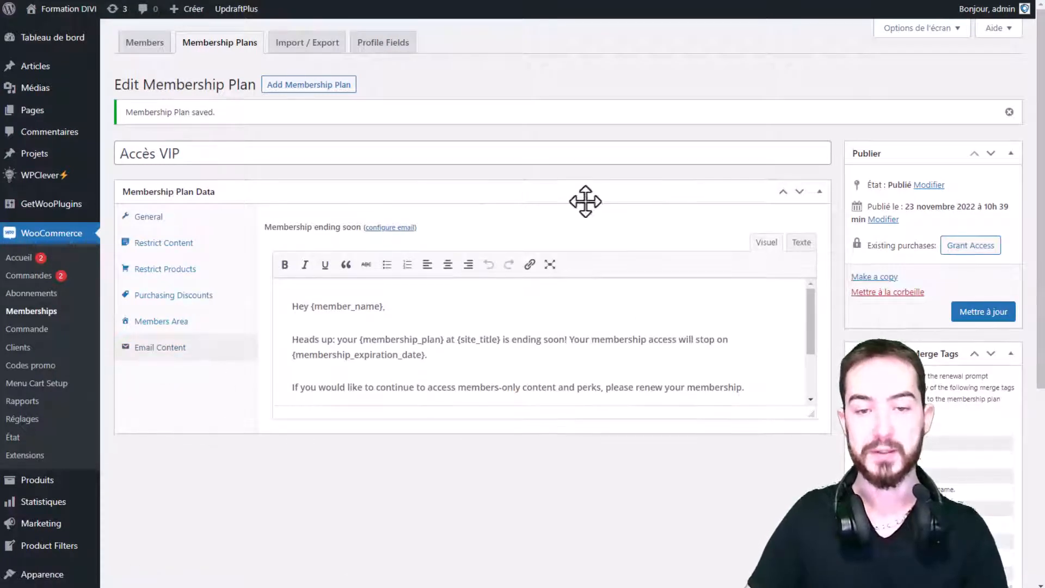
{"action": "scroll", "coordinate": [583, 199], "scroll_direction": "down", "scroll_amount": 1}
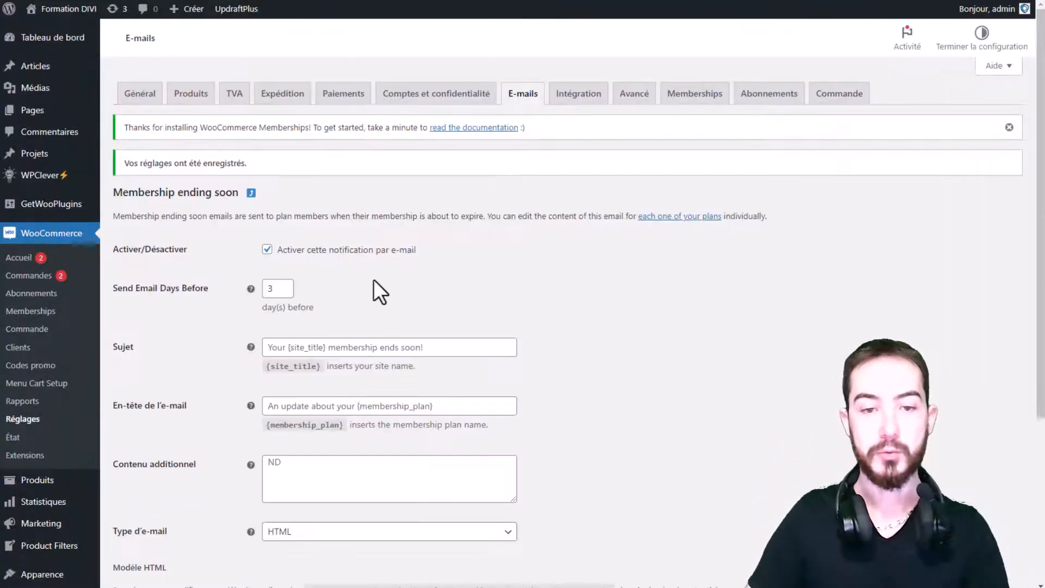
{"action": "left_click", "coordinate": [523, 95]}
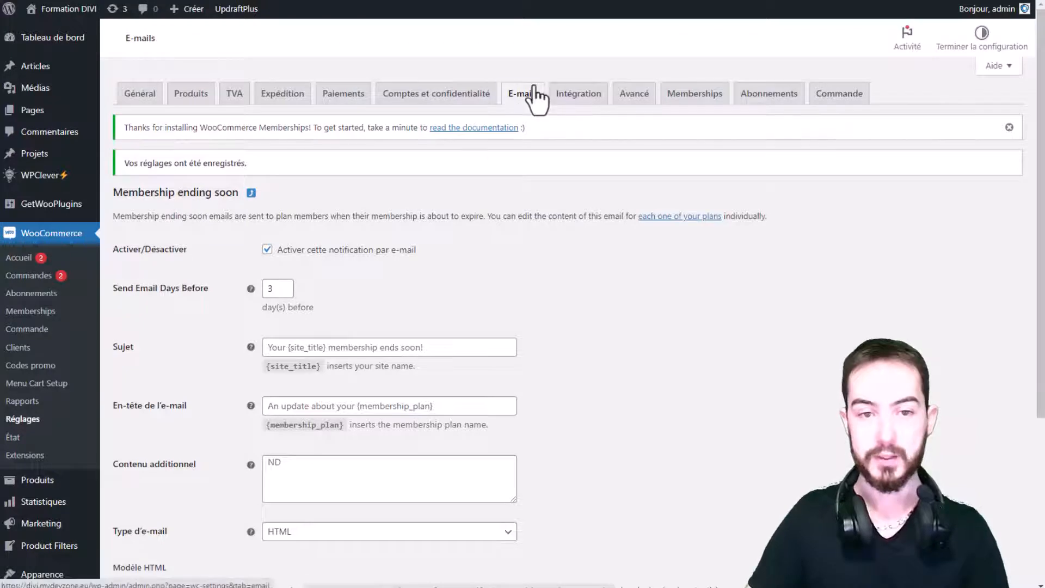
{"action": "scroll", "coordinate": [577, 361], "scroll_direction": "down", "scroll_amount": 12}
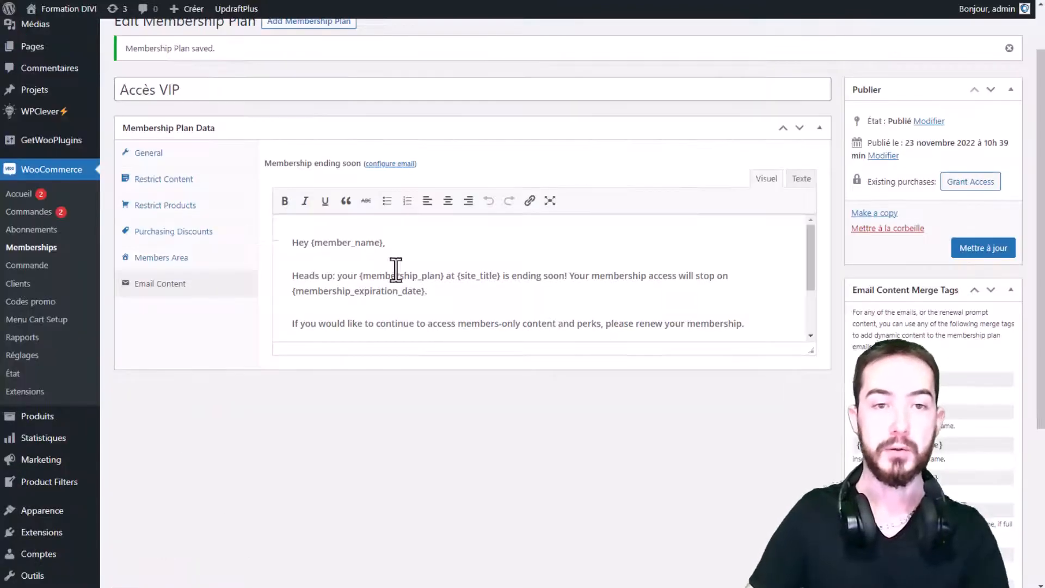
{"action": "scroll", "coordinate": [276, 184], "scroll_direction": "up", "scroll_amount": 2}
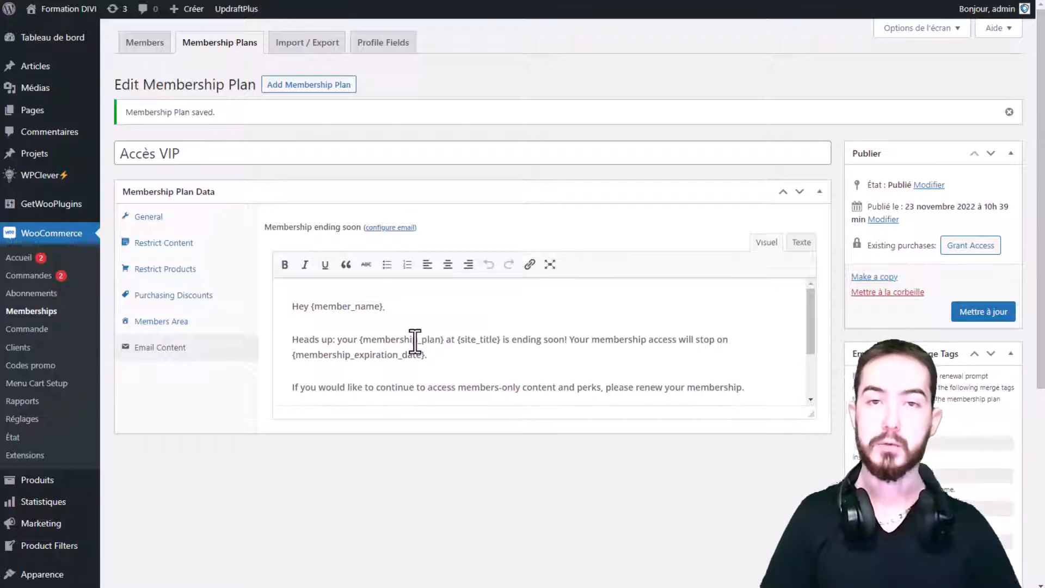
- Examine the greeting, placeholders and body text of the plan's Membership ending soon email
{"action": "double_click", "coordinate": [300, 306]}
{"action": "left_click", "coordinate": [314, 306]}
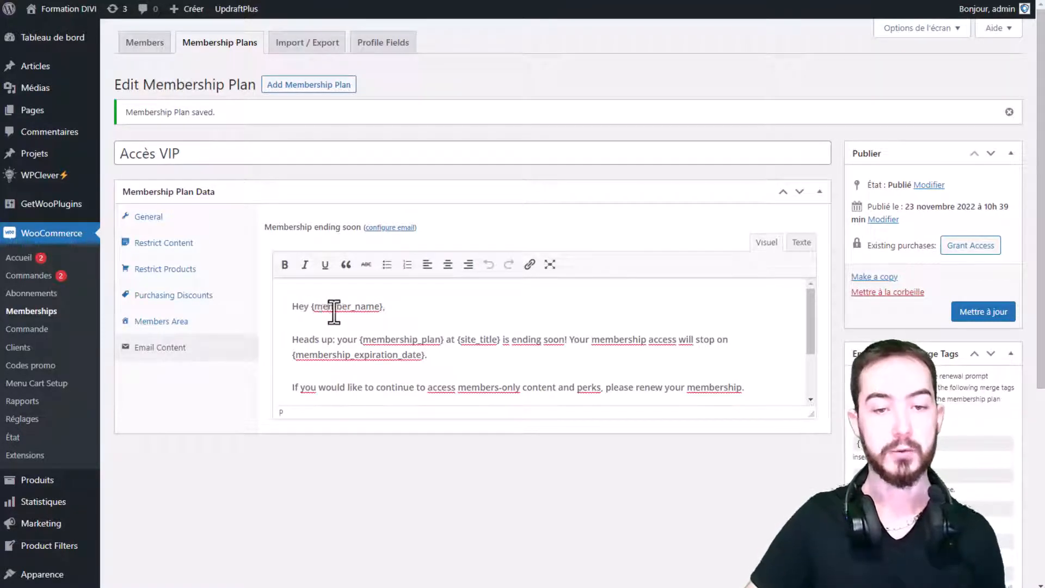
{"action": "left_click_drag", "start_coordinate": [311, 306], "coordinate": [386, 314]}
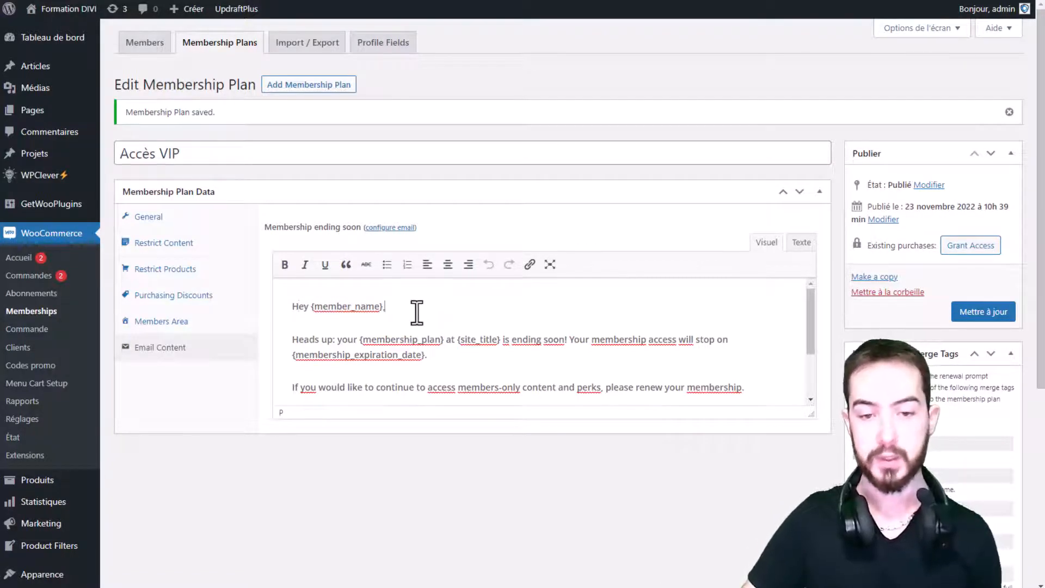
{"action": "left_click_drag", "start_coordinate": [293, 339], "coordinate": [363, 344]}
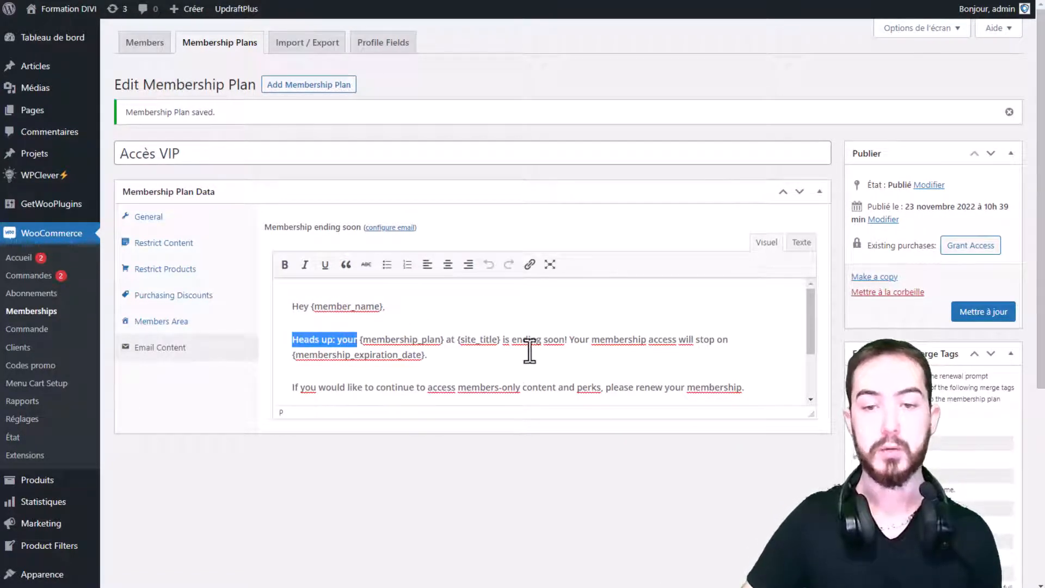
{"action": "left_click_drag", "start_coordinate": [498, 343], "coordinate": [692, 347]}
{"action": "left_click", "coordinate": [691, 346]}
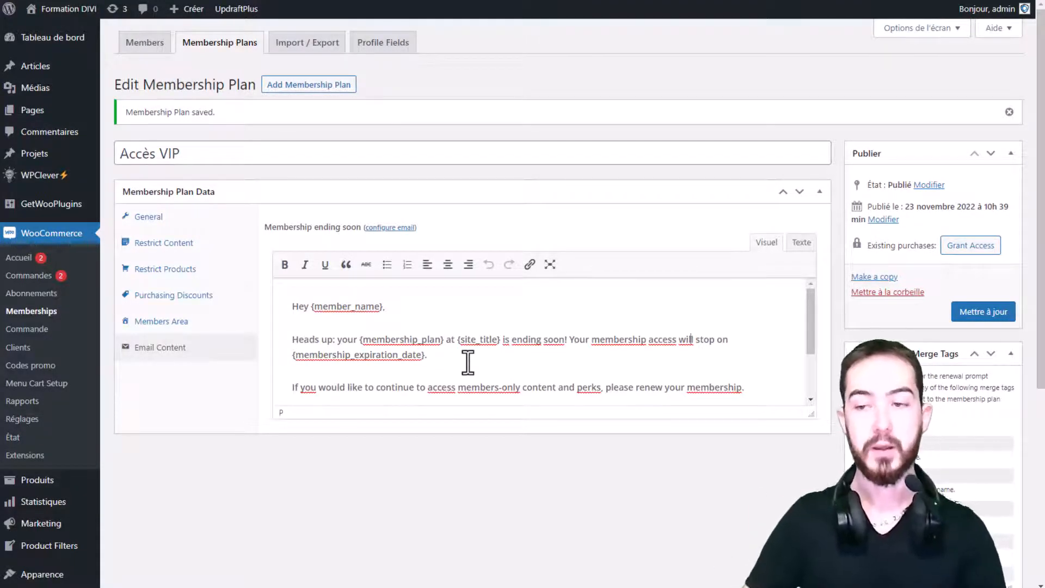
- Examine the email content merge tags available for the plan, such as {site_title} and {member_name}
{"action": "scroll", "coordinate": [910, 285], "scroll_direction": "down", "scroll_amount": 5}
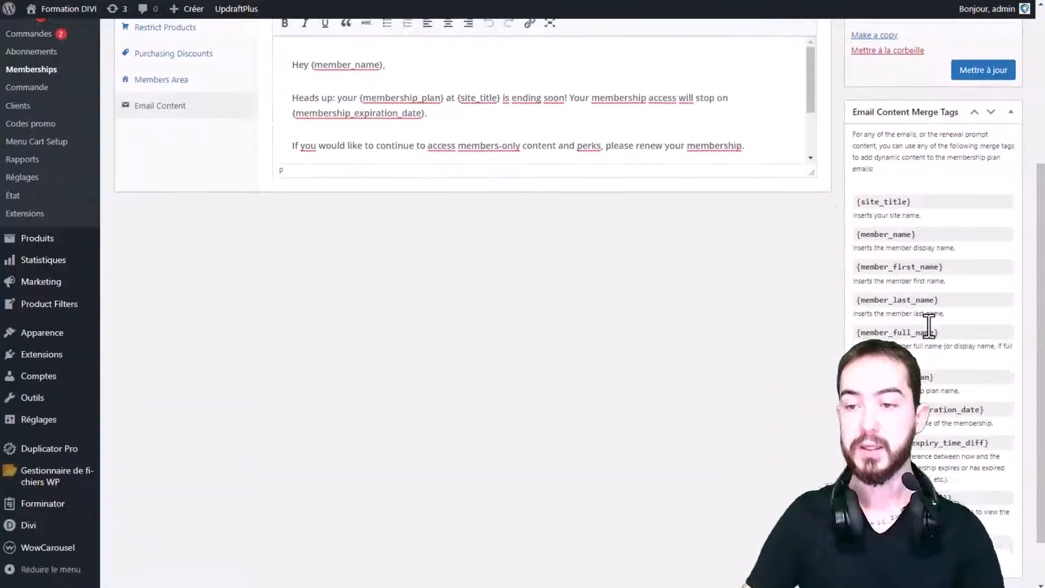
{"action": "left_click_drag", "start_coordinate": [939, 186], "coordinate": [856, 189]}
{"action": "left_click_drag", "start_coordinate": [940, 218], "coordinate": [855, 224]}
{"action": "scroll", "coordinate": [546, 203], "scroll_direction": "up", "scroll_amount": 2}
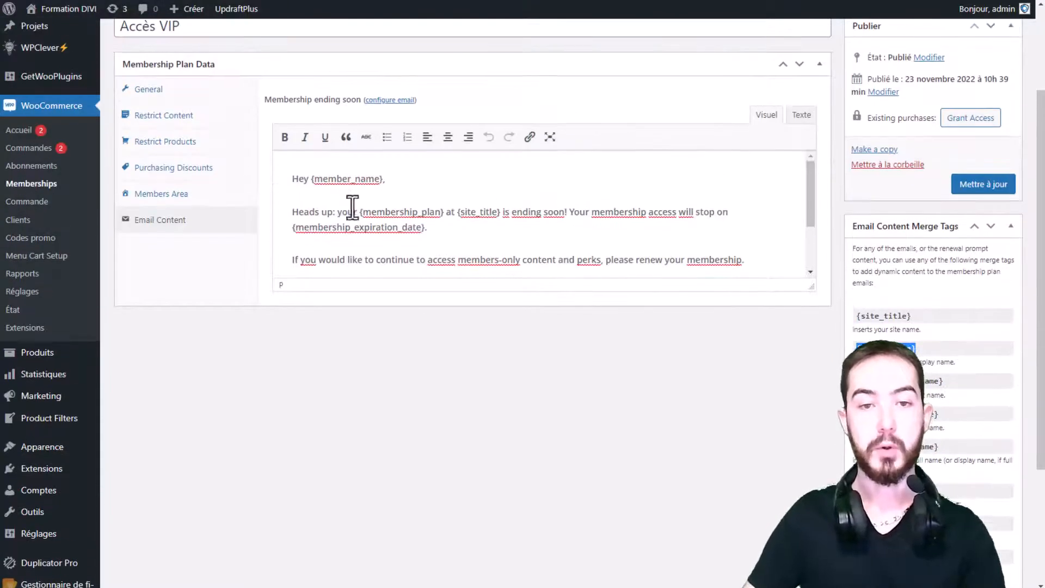
{"action": "left_click", "coordinate": [525, 370]}
{"action": "scroll", "coordinate": [524, 371], "scroll_direction": "up", "scroll_amount": 2}
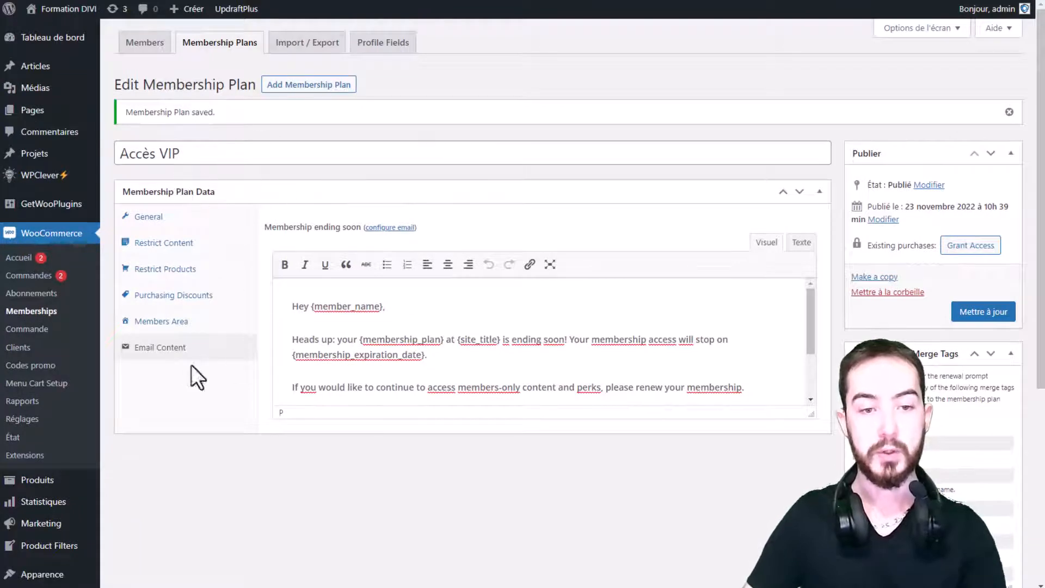
- Review the plan's discount, restriction and general sections, and update the Accès VIP plan
{"action": "left_click", "coordinate": [188, 299]}
{"action": "left_click", "coordinate": [199, 268]}
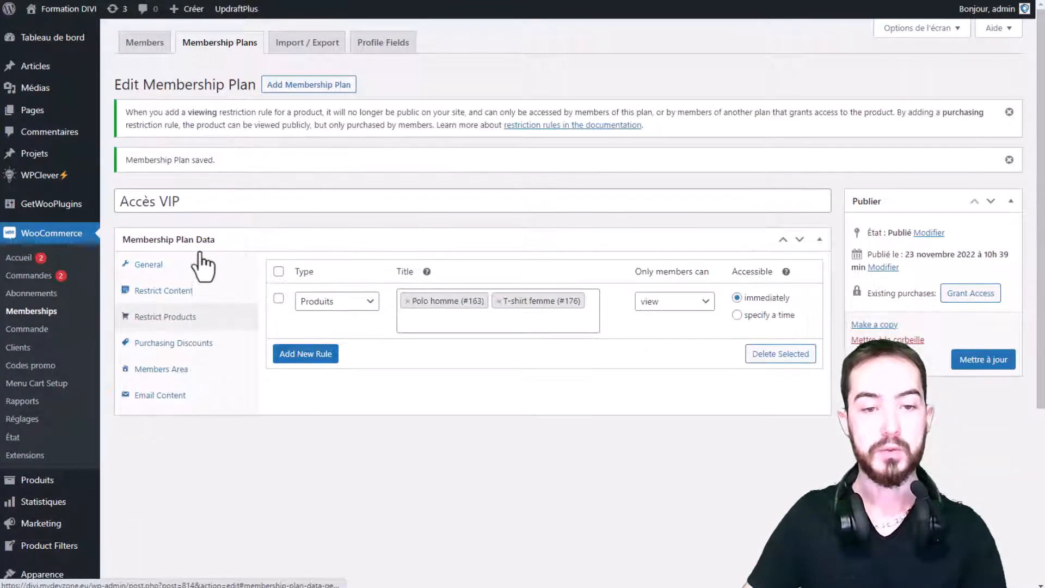
{"action": "left_click", "coordinate": [198, 288]}
{"action": "left_click", "coordinate": [197, 261]}
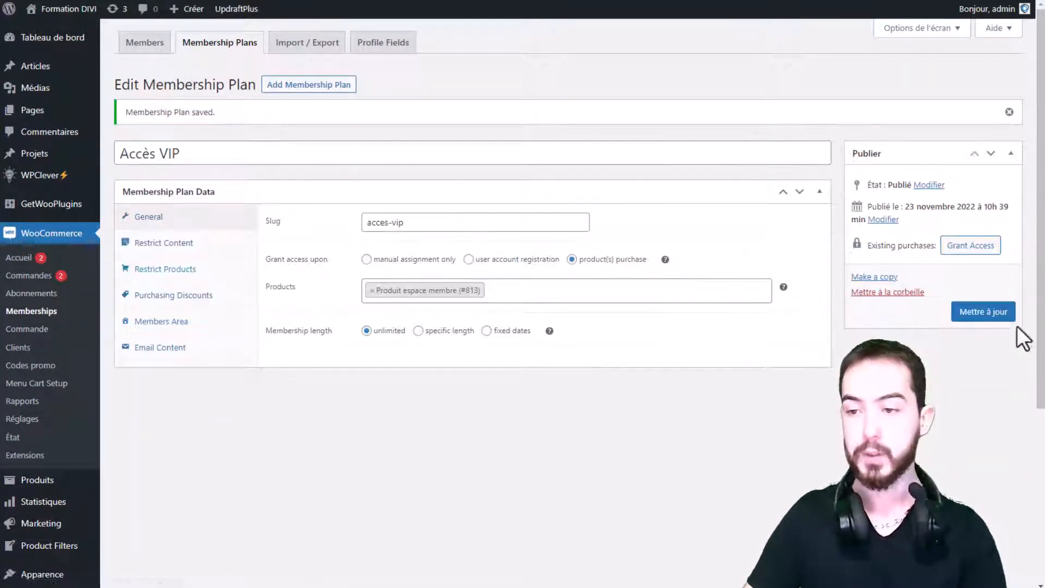
{"action": "left_click", "coordinate": [1002, 314]}
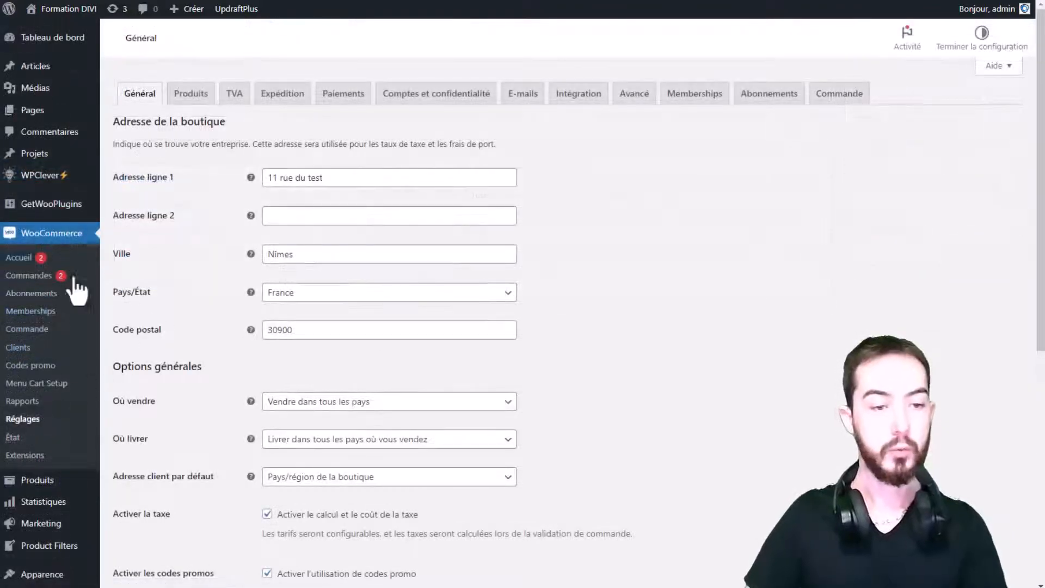
- Open the general Memberships settings of WooCommerce and translate the page into French
{"action": "left_click", "coordinate": [699, 106]}
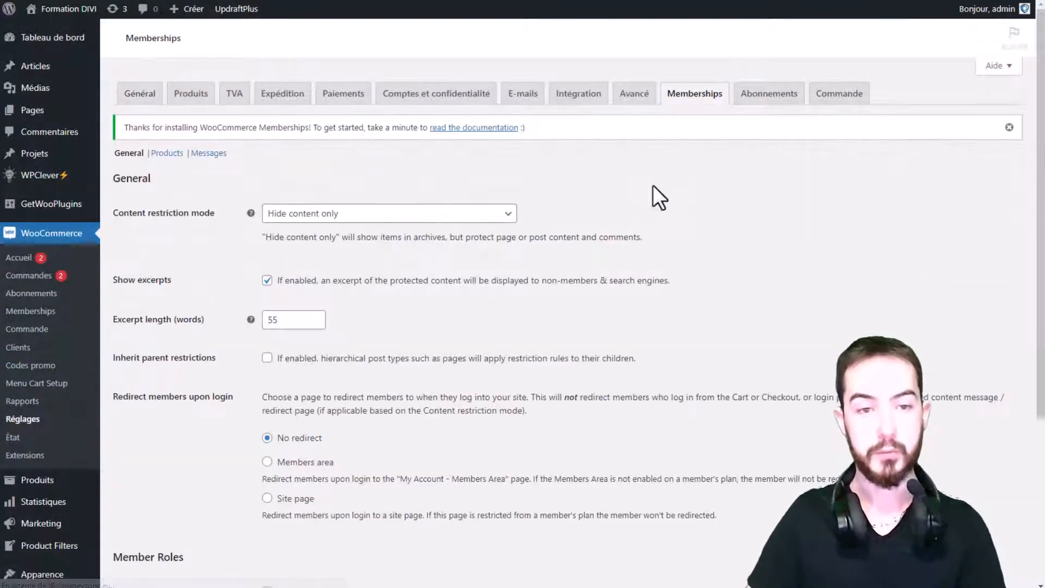
{"action": "scroll", "coordinate": [376, 206], "scroll_direction": "down", "scroll_amount": 3}
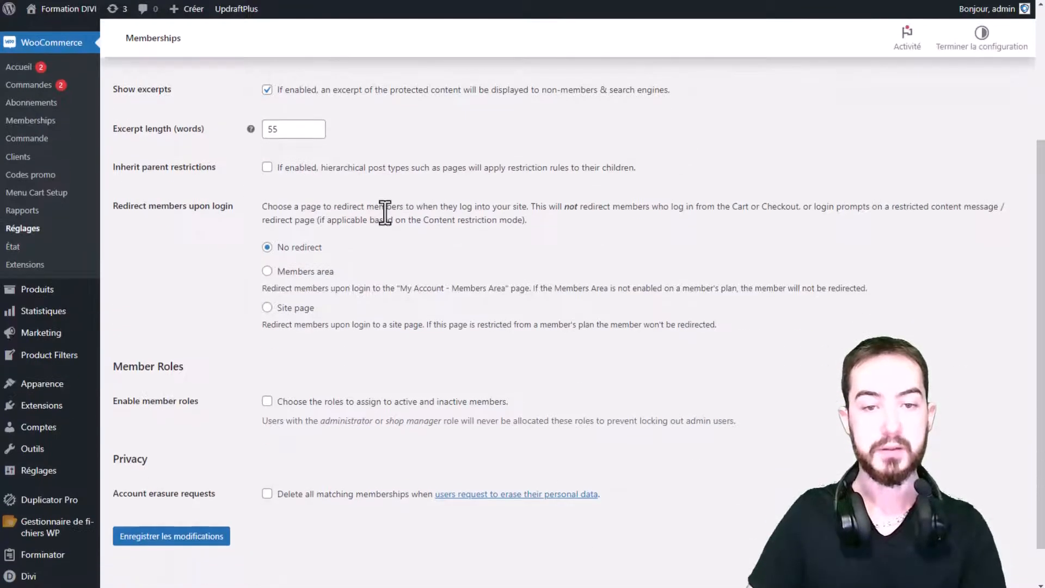
{"action": "scroll", "coordinate": [385, 212], "scroll_direction": "up", "scroll_amount": 3}
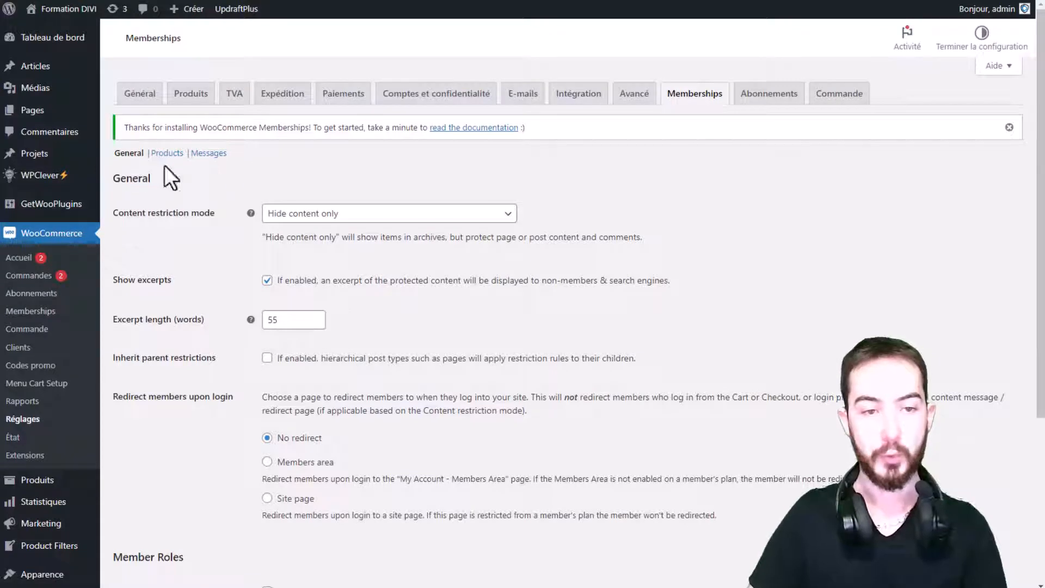
{"action": "right_click", "coordinate": [194, 243]}
{"action": "left_click", "coordinate": [243, 406]}
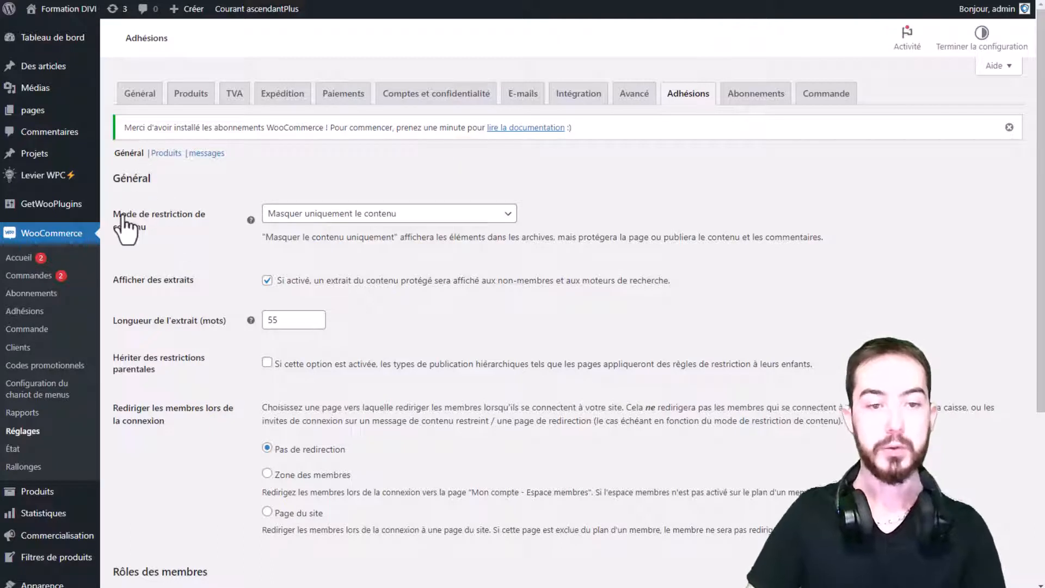
- Set the content restriction mode to Cachez complètement in the general membership settings
{"action": "left_click_drag", "start_coordinate": [121, 215], "coordinate": [172, 237]}
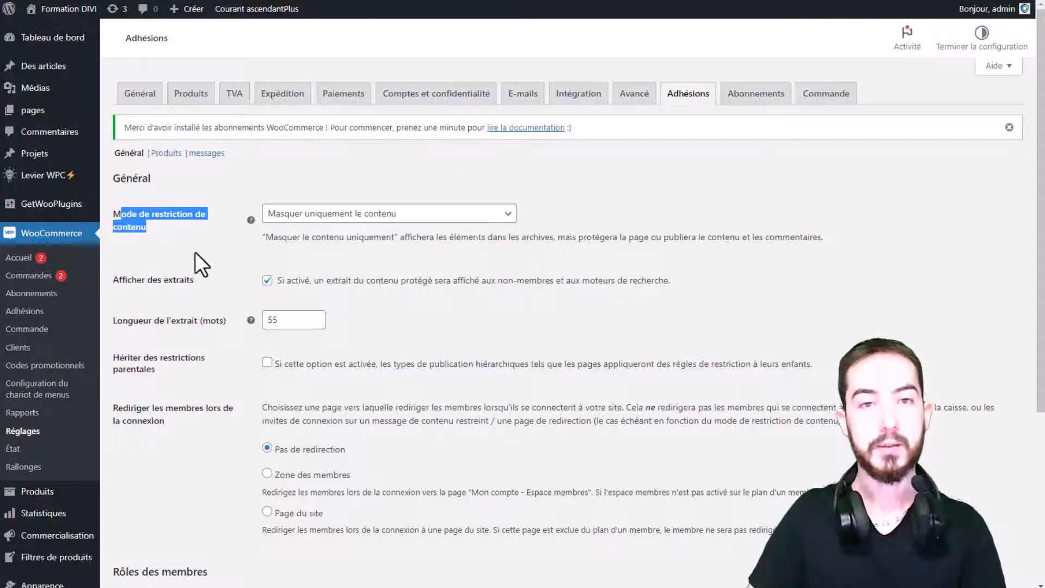
{"action": "left_click", "coordinate": [195, 252]}
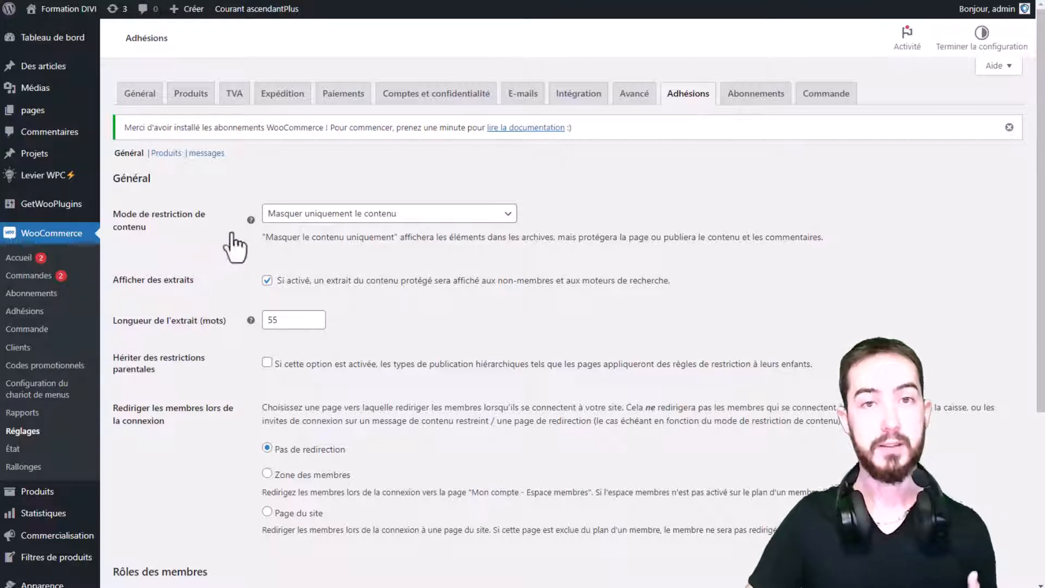
{"action": "left_click", "coordinate": [295, 215]}
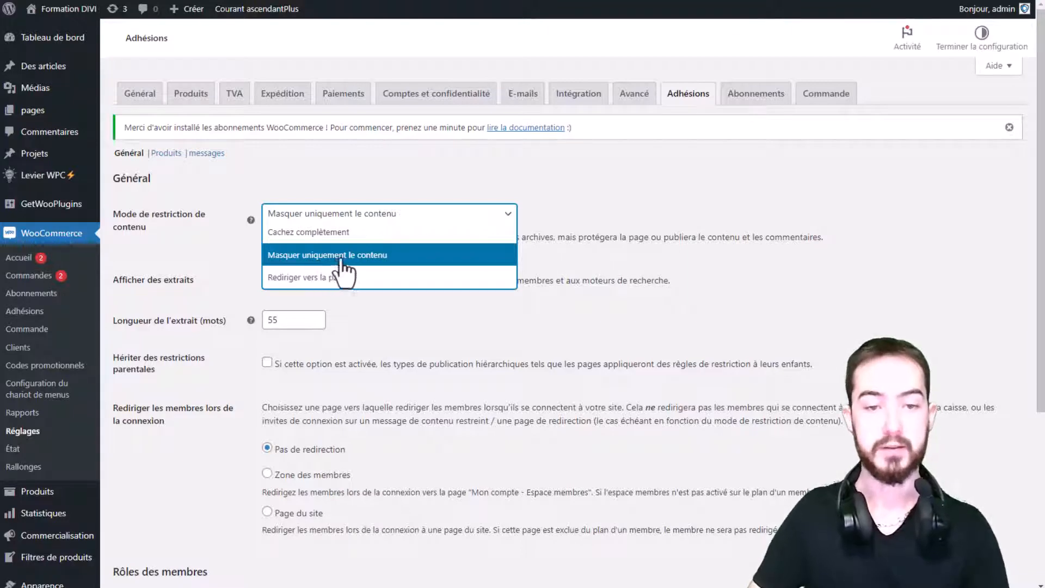
{"action": "left_click", "coordinate": [392, 254]}
{"action": "left_click", "coordinate": [348, 215]}
{"action": "left_click", "coordinate": [327, 232]}
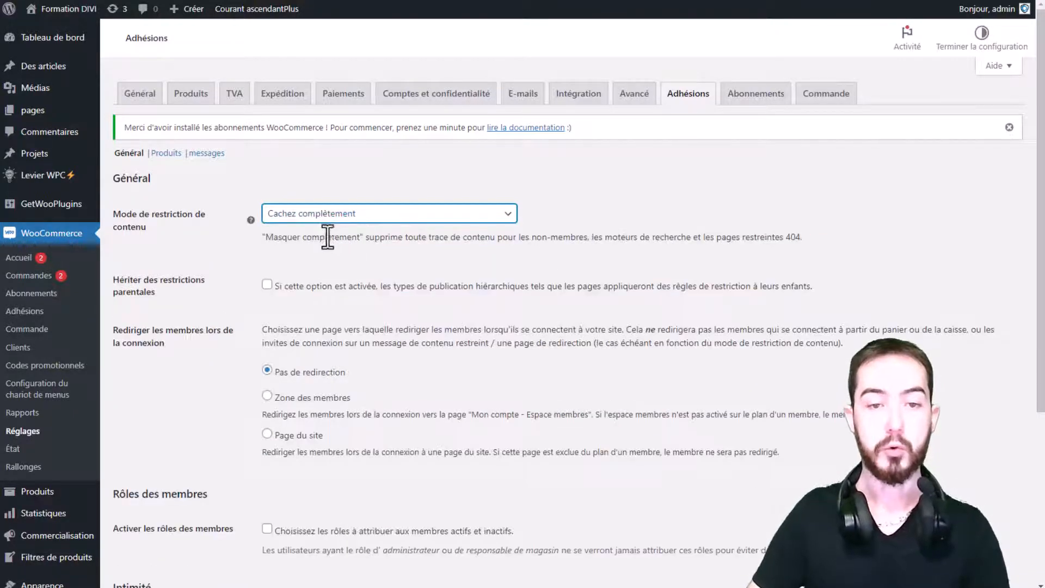
{"action": "left_click", "coordinate": [325, 218]}
{"action": "left_click", "coordinate": [325, 233]}
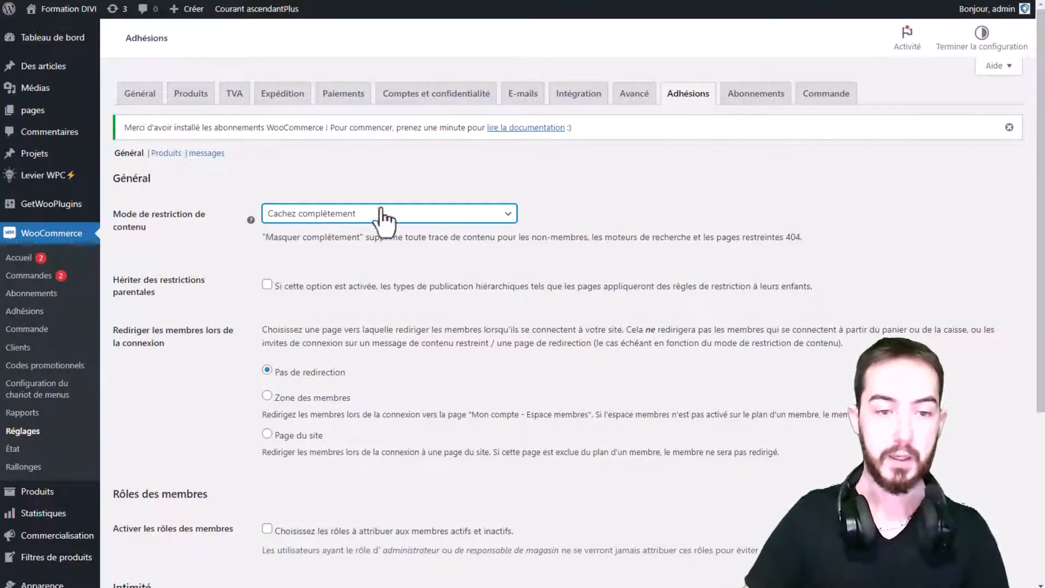
- Enable the inheritance of parent restrictions so hierarchical pages apply their restriction rules to their children
{"action": "left_click", "coordinate": [352, 234]}
{"action": "scroll", "coordinate": [299, 275], "scroll_direction": "down", "scroll_amount": 1}
{"action": "left_click_drag", "start_coordinate": [143, 216], "coordinate": [207, 229]}
{"action": "left_click_drag", "start_coordinate": [339, 223], "coordinate": [444, 226]}
{"action": "left_click", "coordinate": [344, 247]}
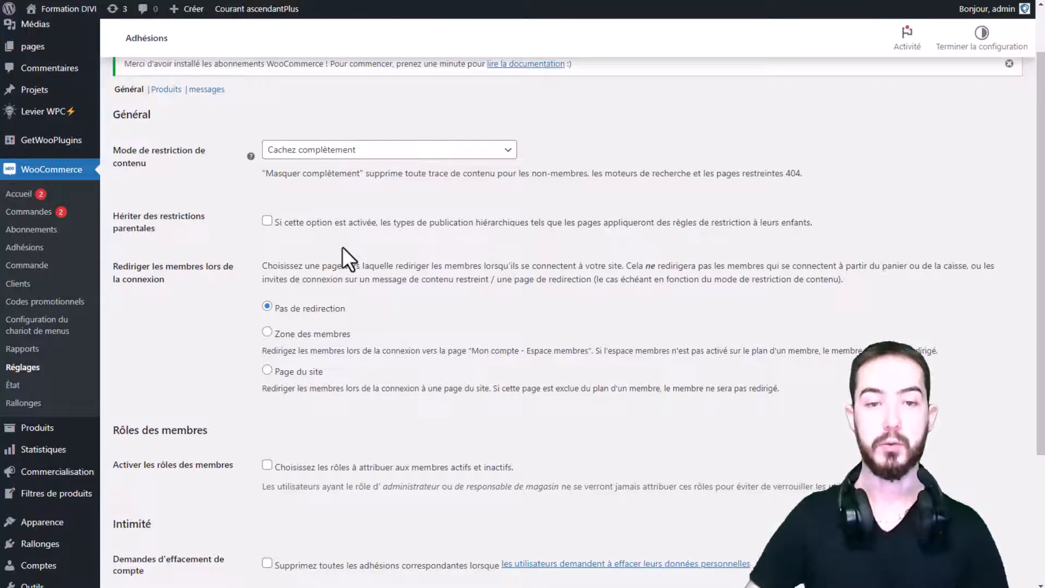
{"action": "left_click", "coordinate": [267, 221]}
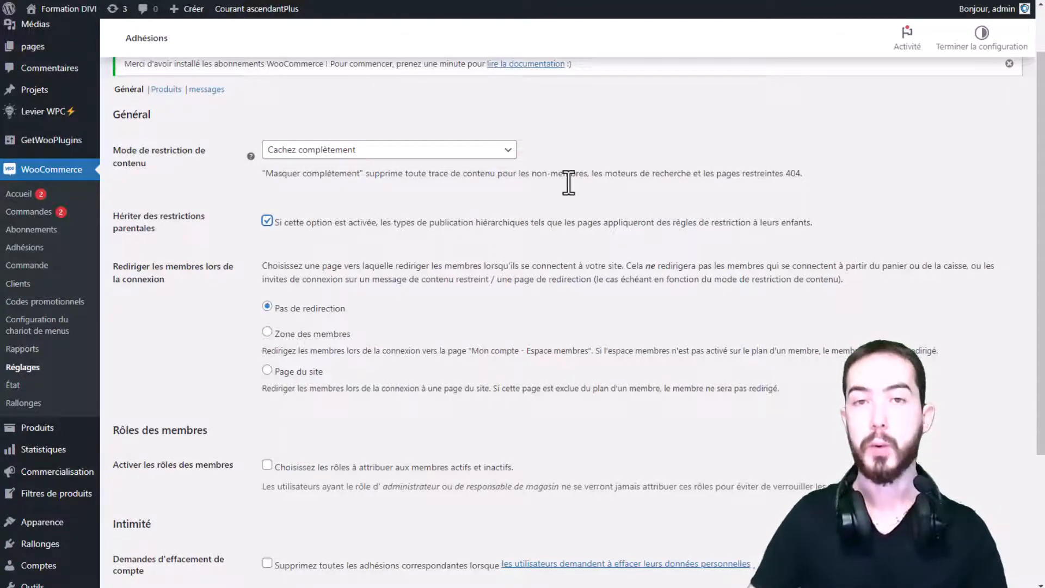
- Review the member login redirect options, try Page du site, and switch back to Pas de redirection
{"action": "scroll", "coordinate": [408, 239], "scroll_direction": "down", "scroll_amount": 1}
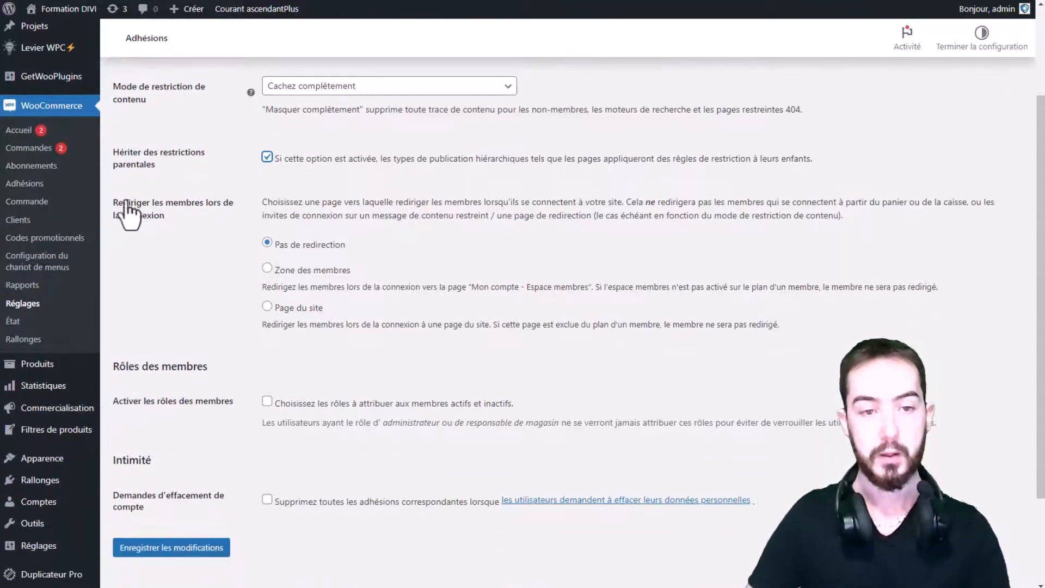
{"action": "left_click_drag", "start_coordinate": [115, 204], "coordinate": [228, 215]}
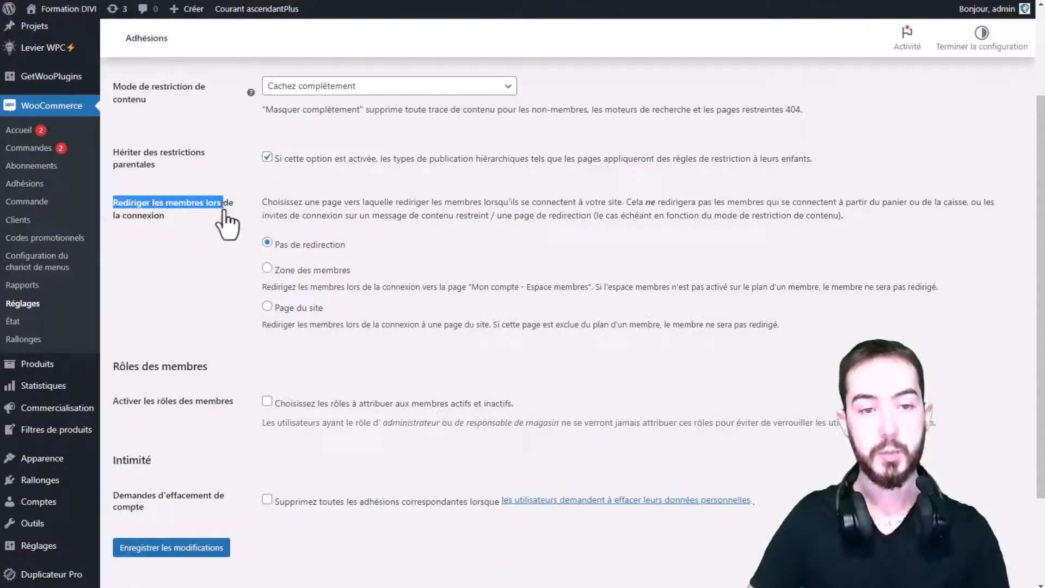
{"action": "left_click", "coordinate": [291, 213]}
{"action": "scroll", "coordinate": [395, 227], "scroll_direction": "down", "scroll_amount": 1}
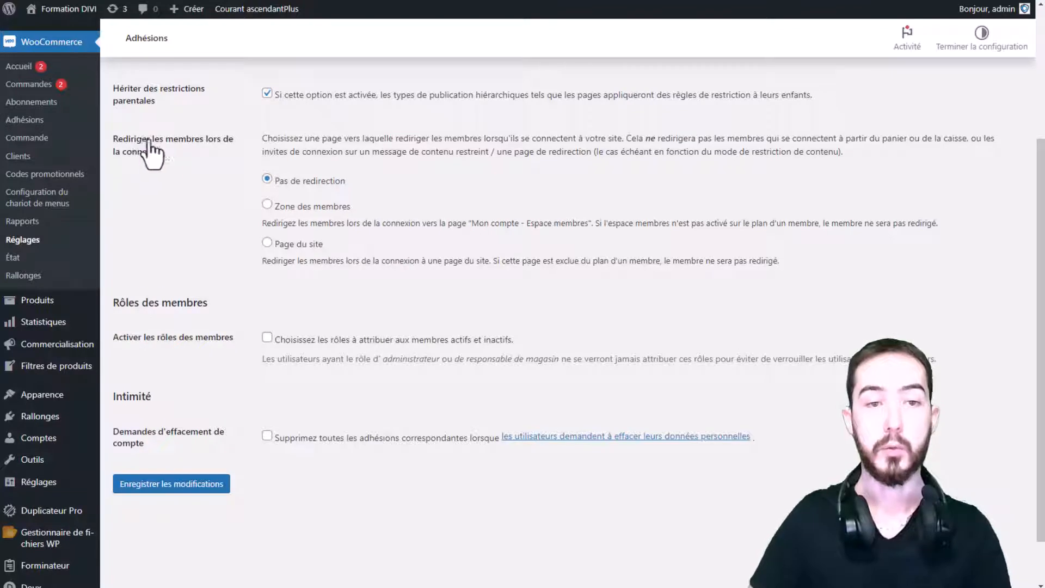
{"action": "left_click_drag", "start_coordinate": [146, 140], "coordinate": [196, 167]}
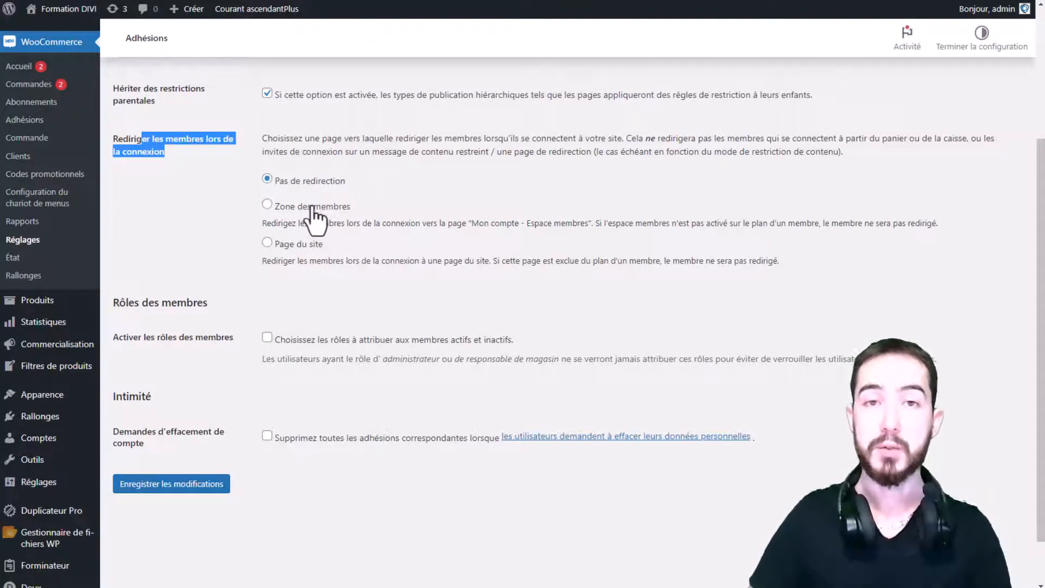
{"action": "left_click", "coordinate": [294, 260]}
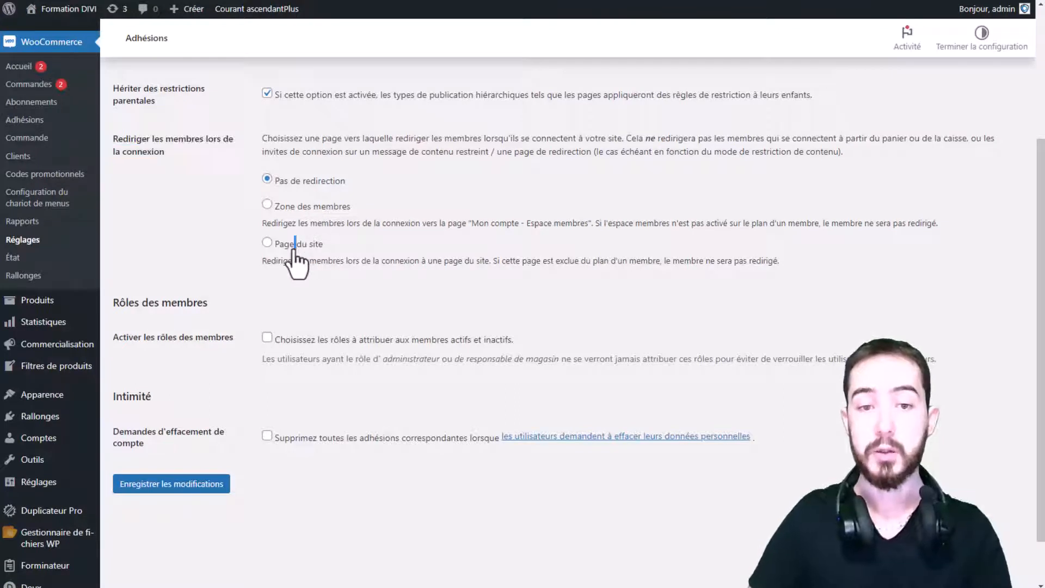
{"action": "left_click", "coordinate": [268, 243]}
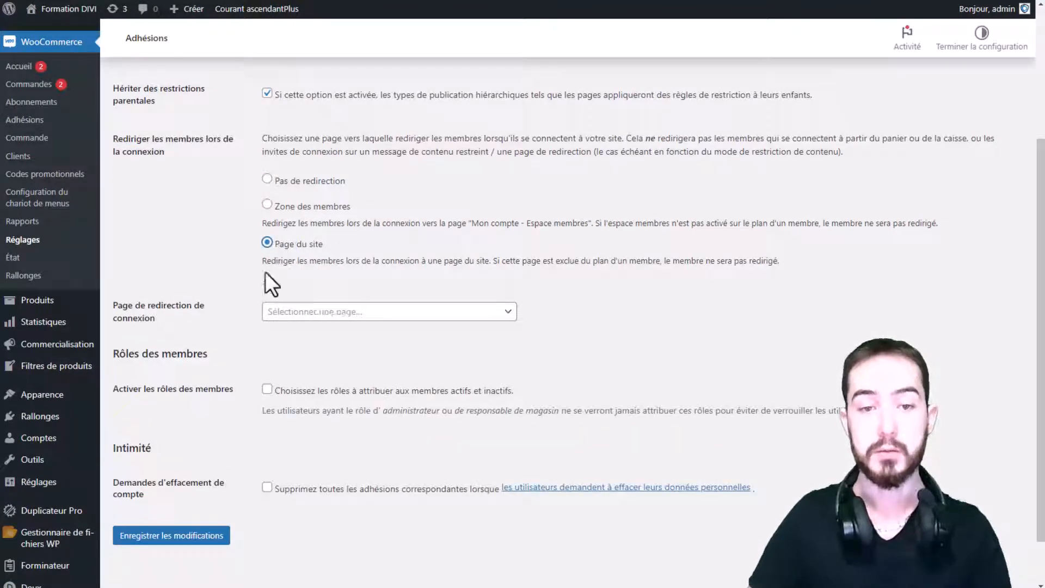
{"action": "left_click", "coordinate": [267, 179]}
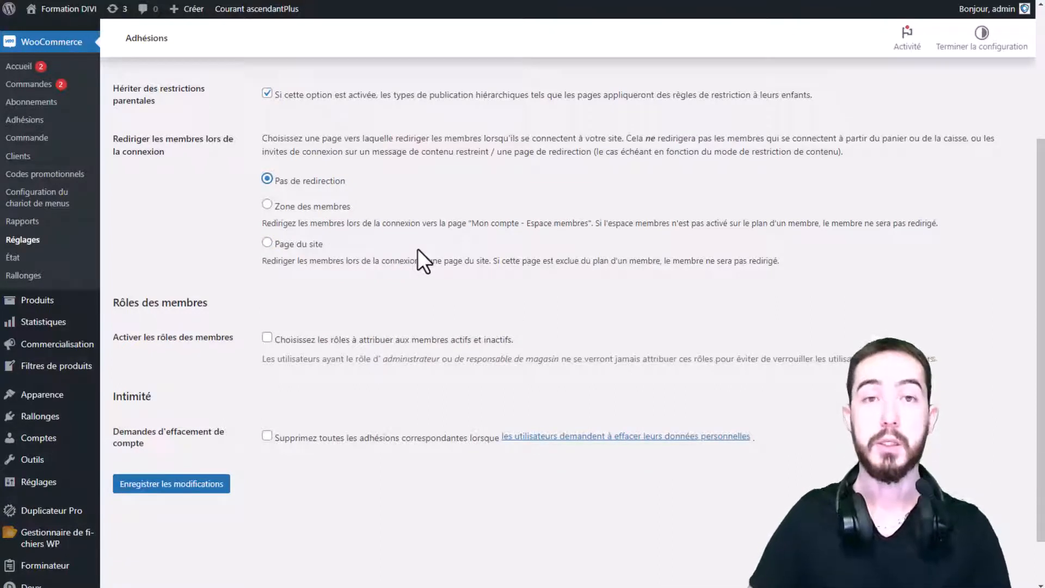
- Enable member roles, set the default member role to Abonné / abonnée, and keep Client as the inactive member role
{"action": "scroll", "coordinate": [418, 251], "scroll_direction": "down", "scroll_amount": 1}
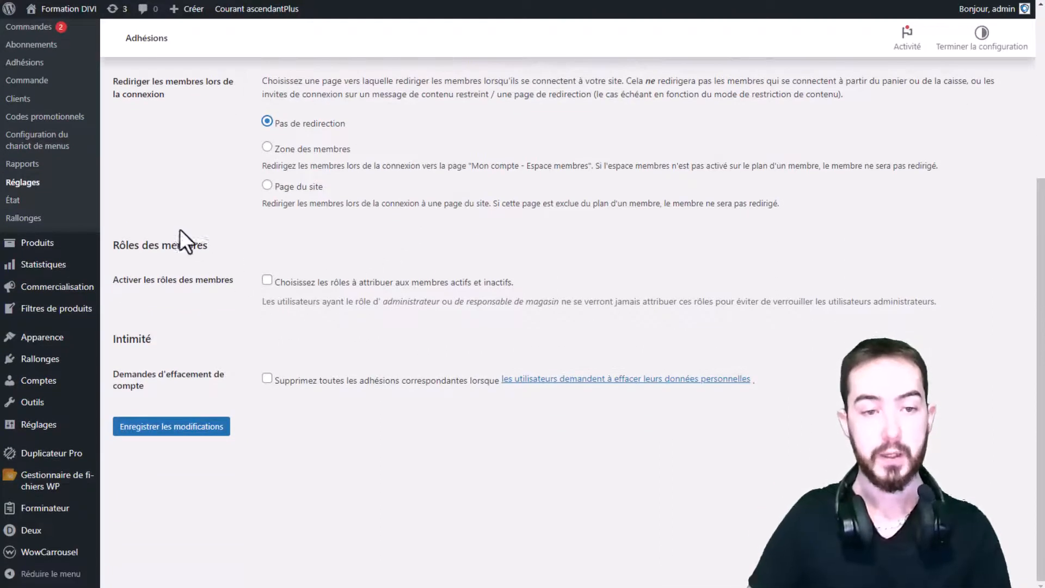
{"action": "left_click_drag", "start_coordinate": [144, 246], "coordinate": [209, 246]}
{"action": "left_click_drag", "start_coordinate": [150, 282], "coordinate": [217, 281]}
{"action": "left_click", "coordinate": [264, 277]}
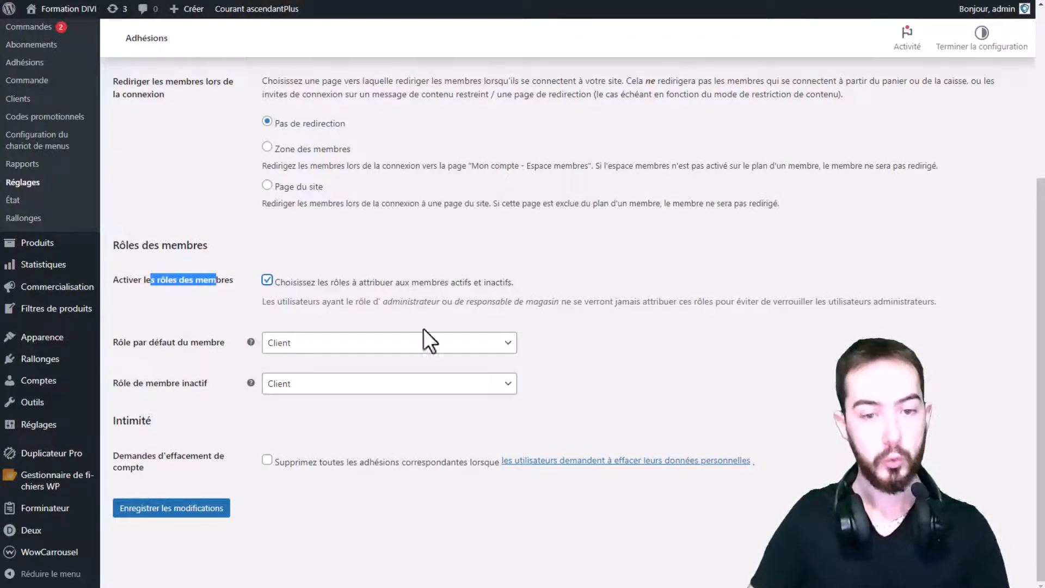
{"action": "left_click_drag", "start_coordinate": [139, 341], "coordinate": [224, 343]}
{"action": "left_click", "coordinate": [326, 343]}
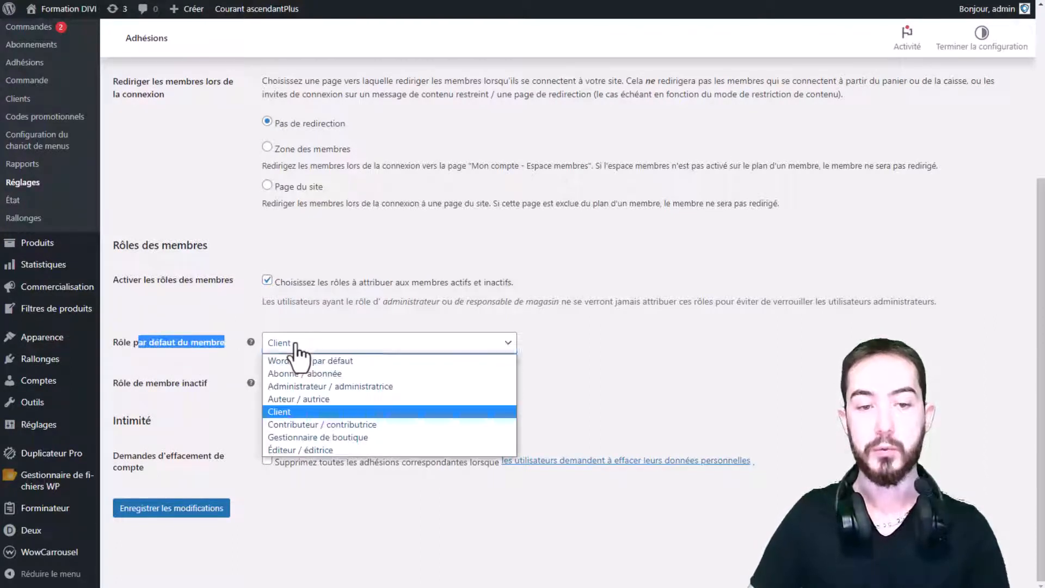
{"action": "left_click", "coordinate": [356, 375]}
{"action": "left_click", "coordinate": [213, 367]}
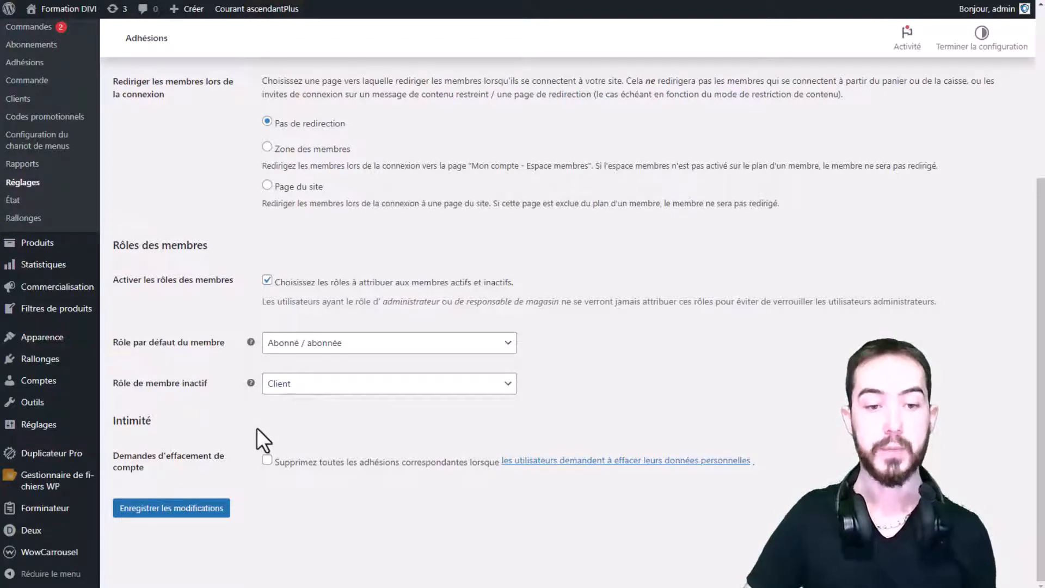
{"action": "left_click", "coordinate": [337, 384]}
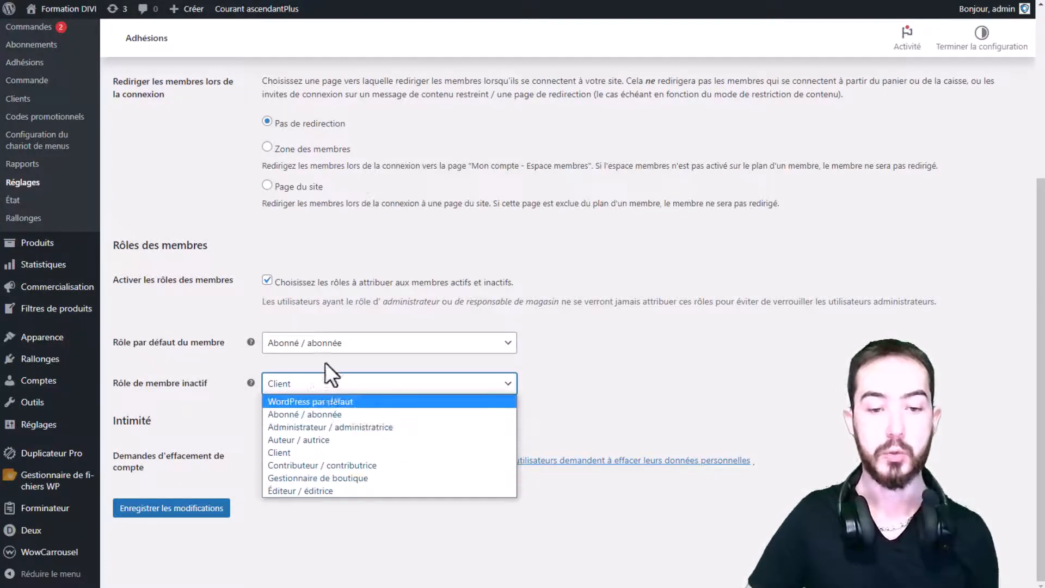
{"action": "left_click", "coordinate": [537, 421]}
{"action": "left_click", "coordinate": [310, 384]}
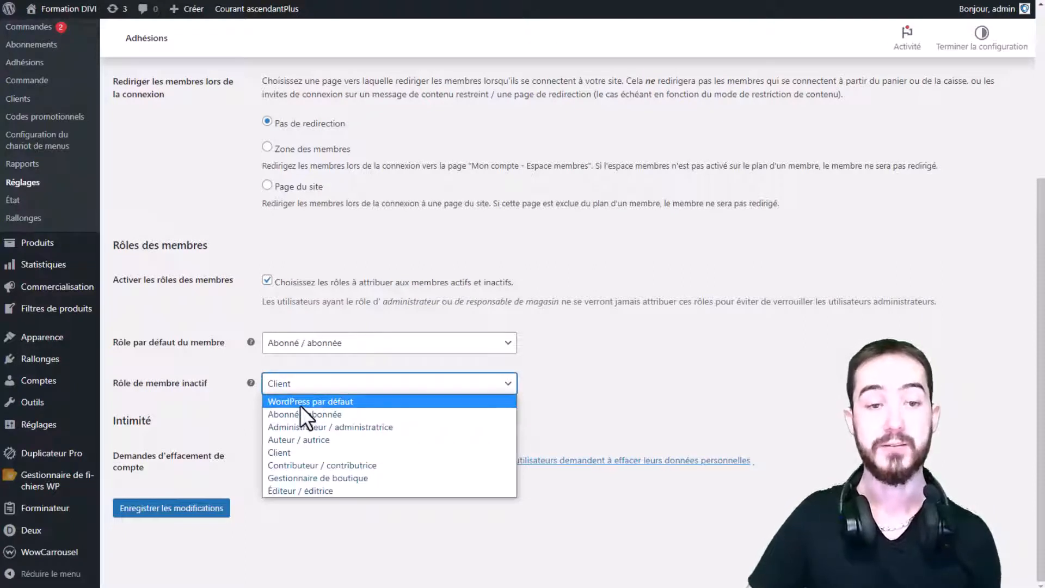
{"action": "left_click", "coordinate": [589, 404]}
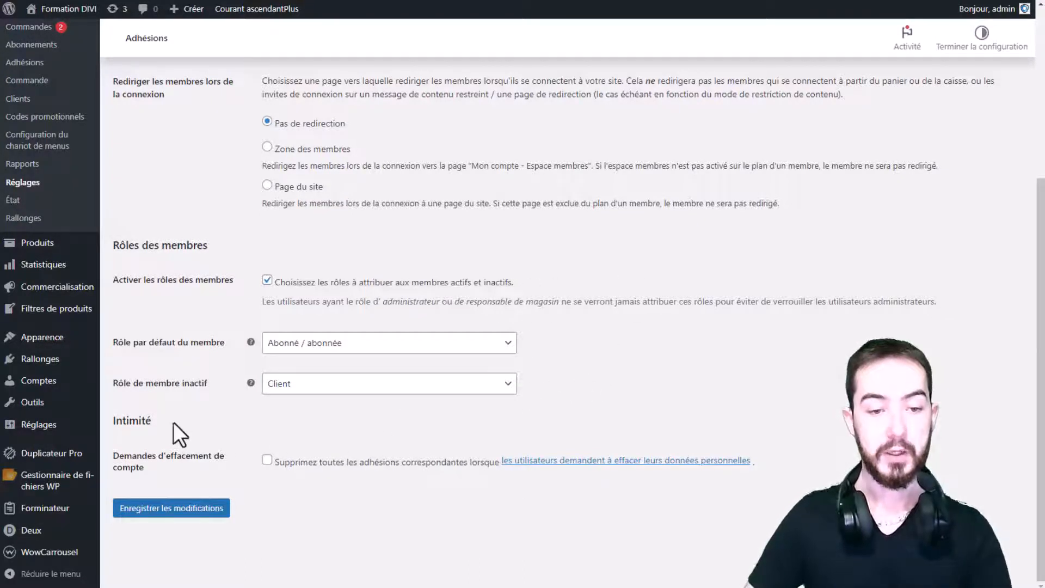
- Enable deleting the matching memberships when users request erasure of their personal data, and save the general membership settings
{"action": "left_click_drag", "start_coordinate": [173, 422], "coordinate": [101, 420]}
{"action": "left_click", "coordinate": [221, 416]}
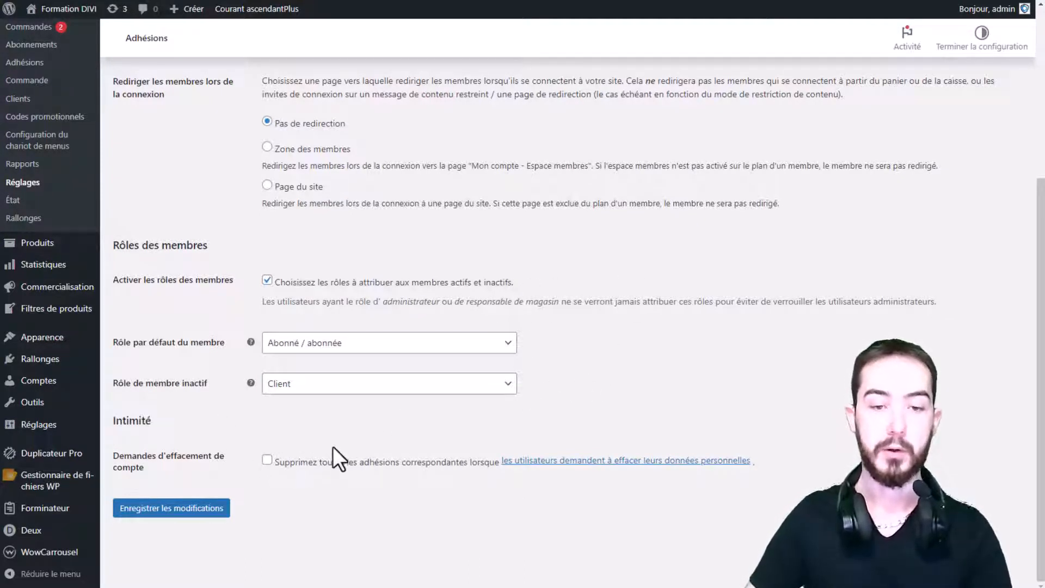
{"action": "left_click", "coordinate": [300, 467]}
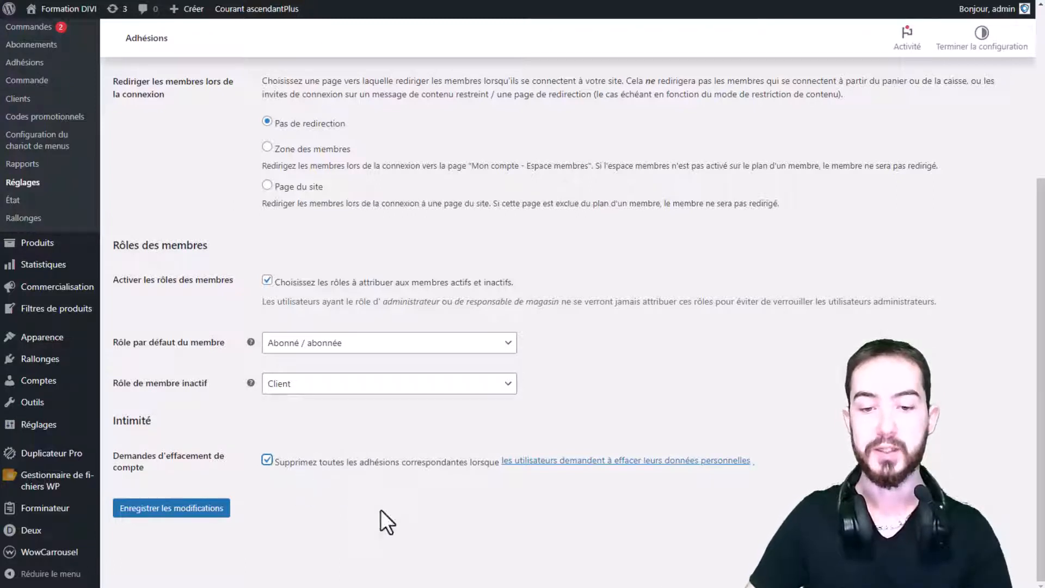
{"action": "left_click_drag", "start_coordinate": [839, 459], "coordinate": [485, 465]}
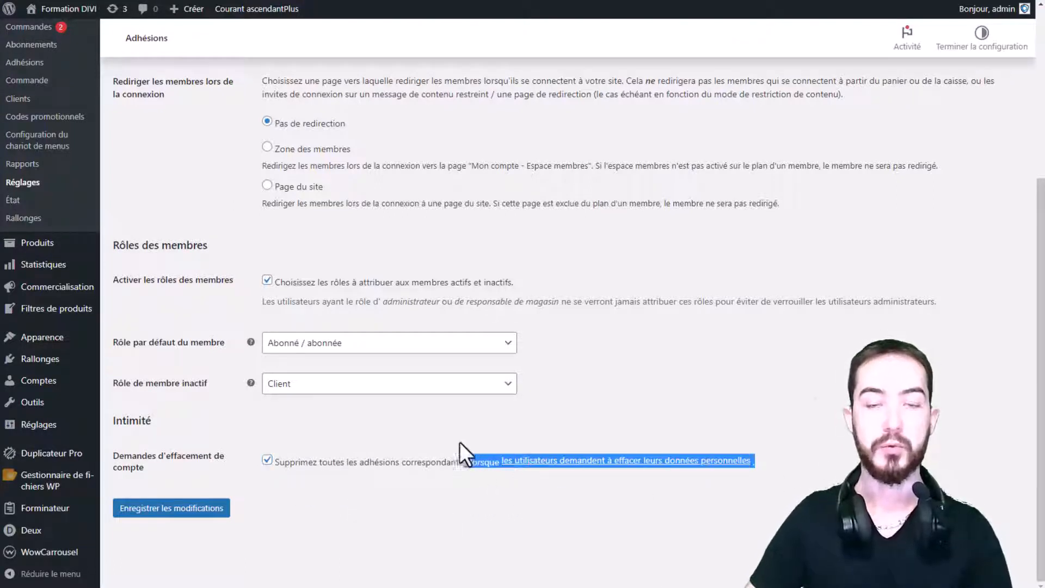
{"action": "left_click", "coordinate": [452, 423]}
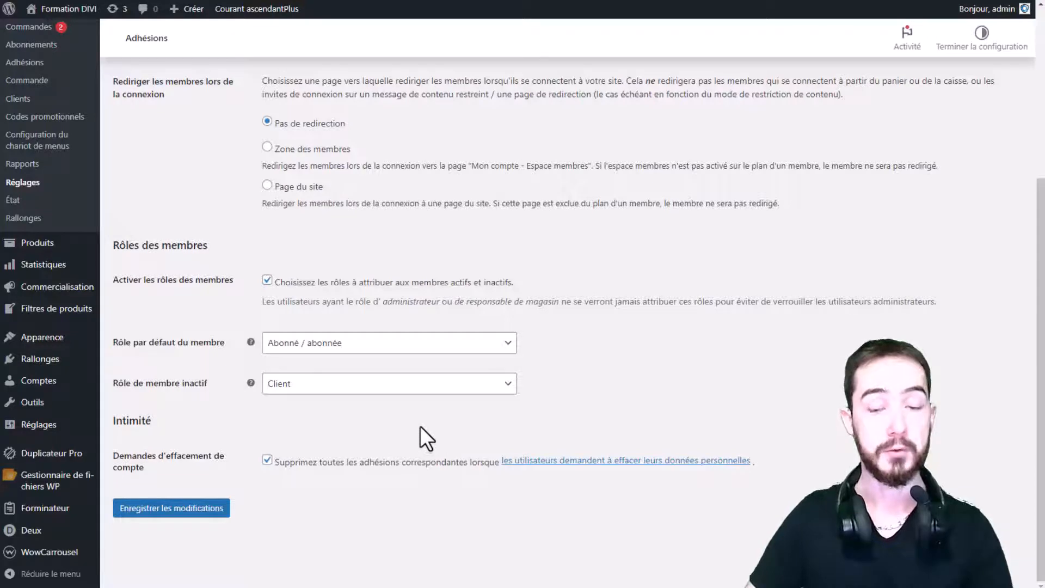
{"action": "scroll", "coordinate": [367, 494], "scroll_direction": "up", "scroll_amount": 1}
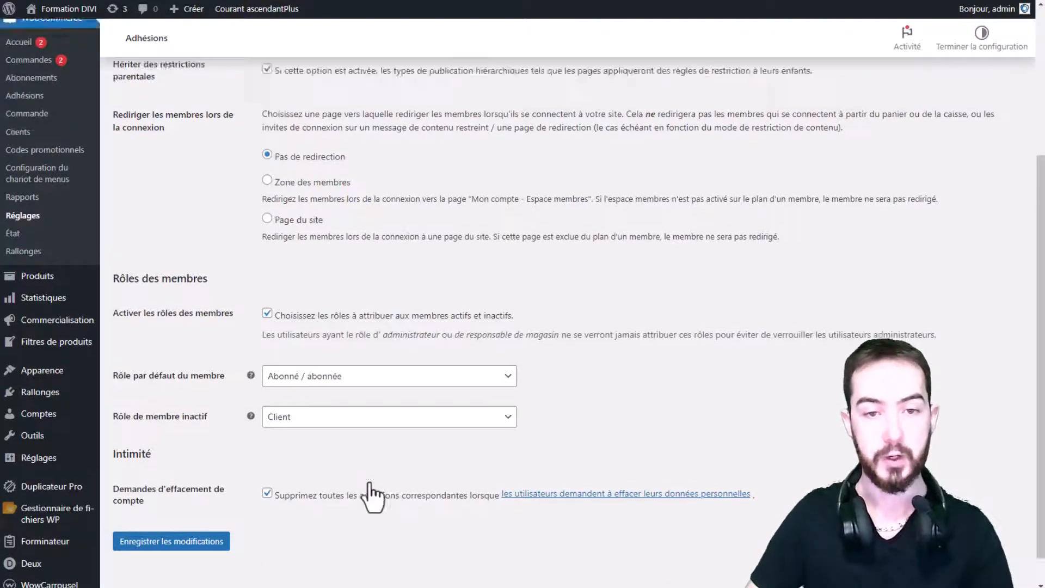
{"action": "scroll", "coordinate": [355, 494], "scroll_direction": "down", "scroll_amount": 1}
{"action": "left_click", "coordinate": [166, 508]}
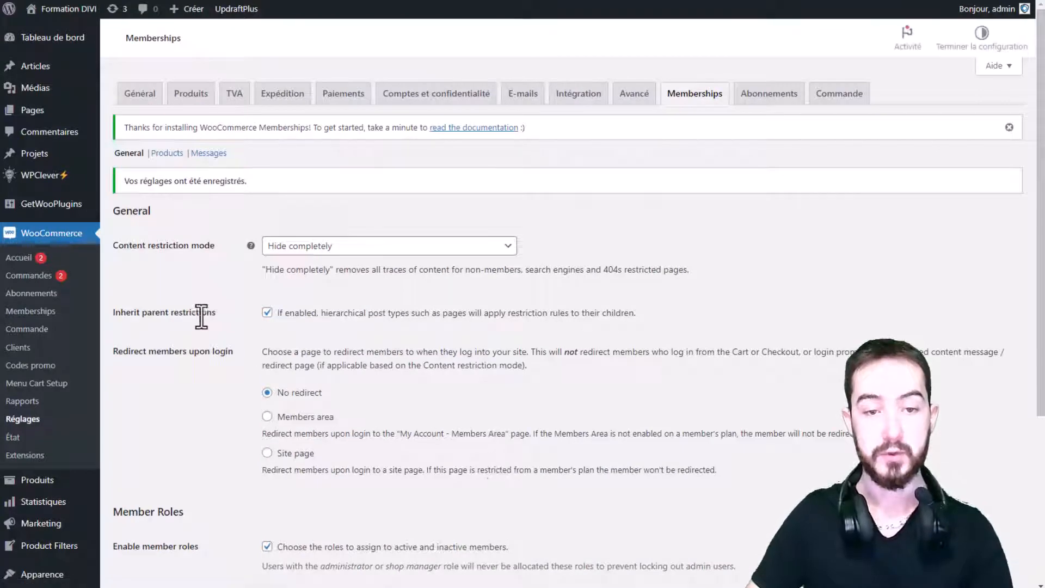
- In the membership product settings, enable hiding restricted products from the shop catalog and save the changes
{"action": "left_click", "coordinate": [165, 154]}
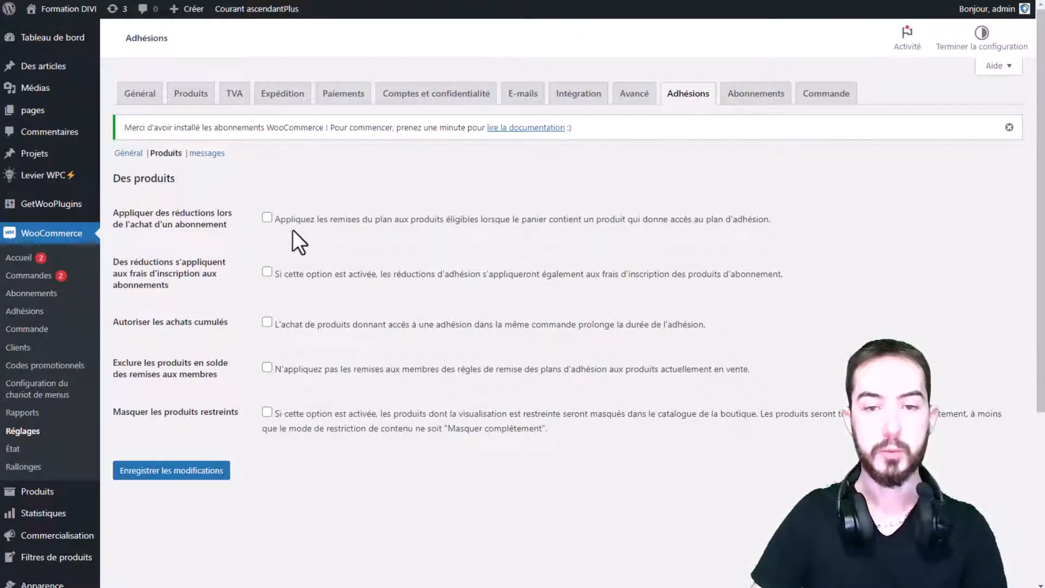
{"action": "left_click_drag", "start_coordinate": [771, 216], "coordinate": [900, 214]}
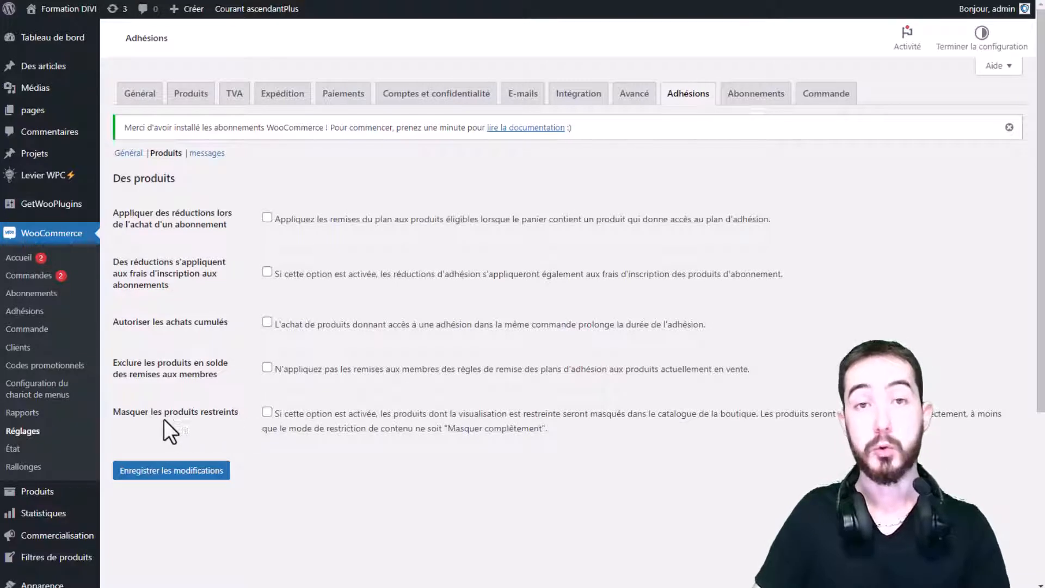
{"action": "left_click_drag", "start_coordinate": [129, 412], "coordinate": [246, 418]}
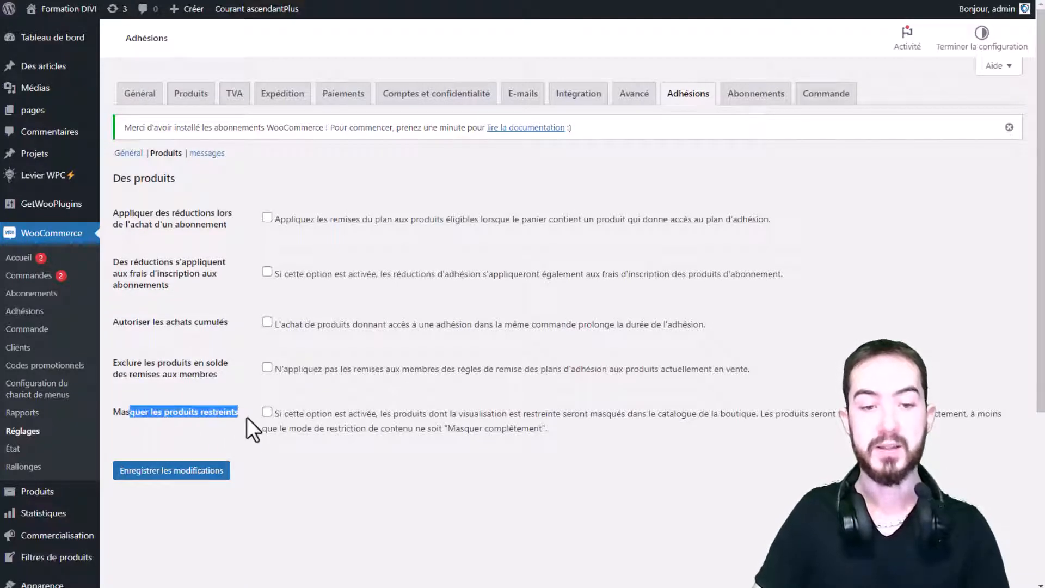
{"action": "left_click", "coordinate": [235, 423]}
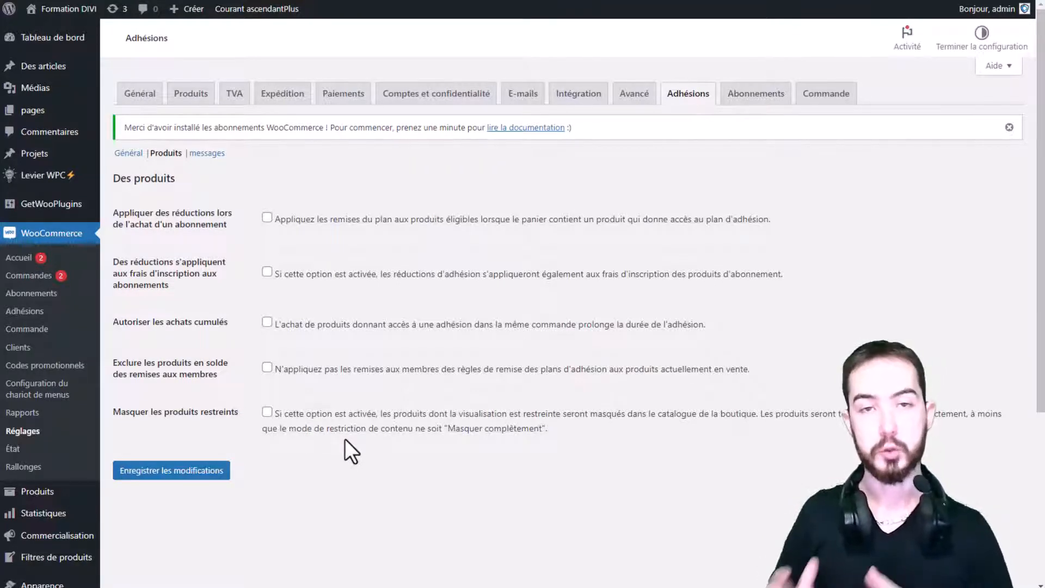
{"action": "left_click", "coordinate": [312, 416]}
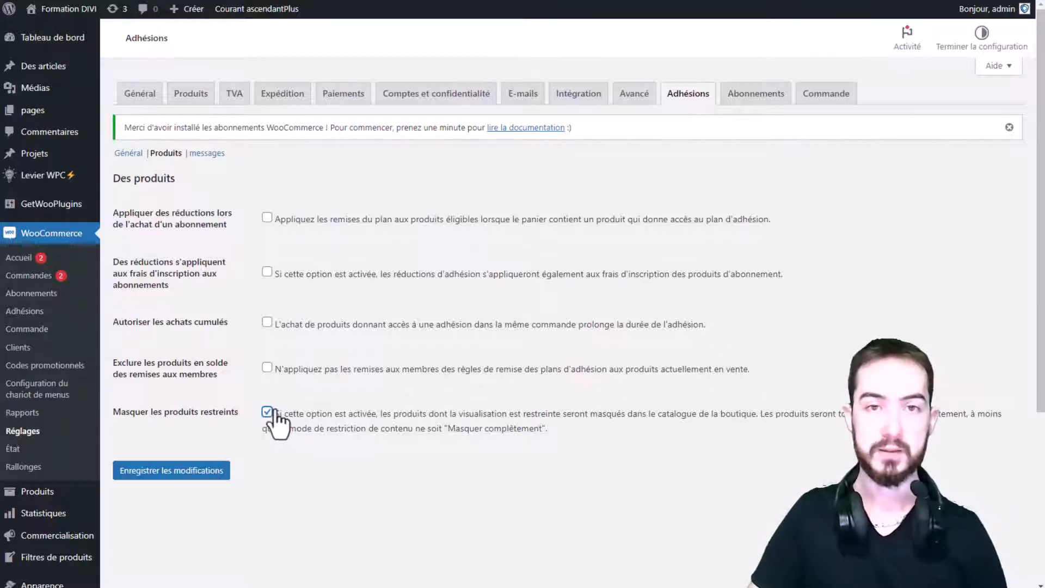
{"action": "left_click", "coordinate": [215, 472]}
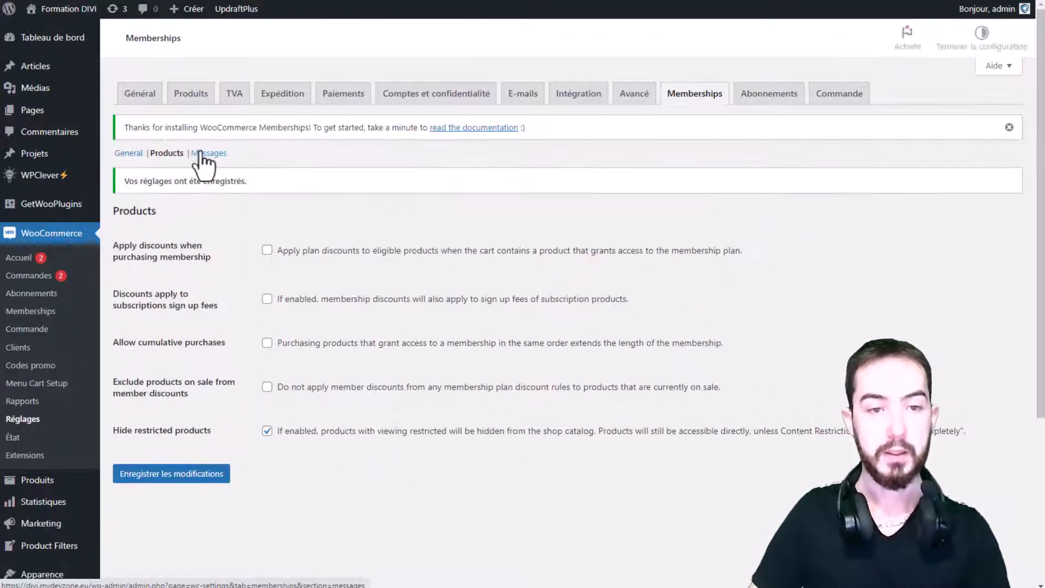
- Open the membership message settings, look over the blog post restriction messages, and translate the page into French
{"action": "left_click", "coordinate": [208, 153]}
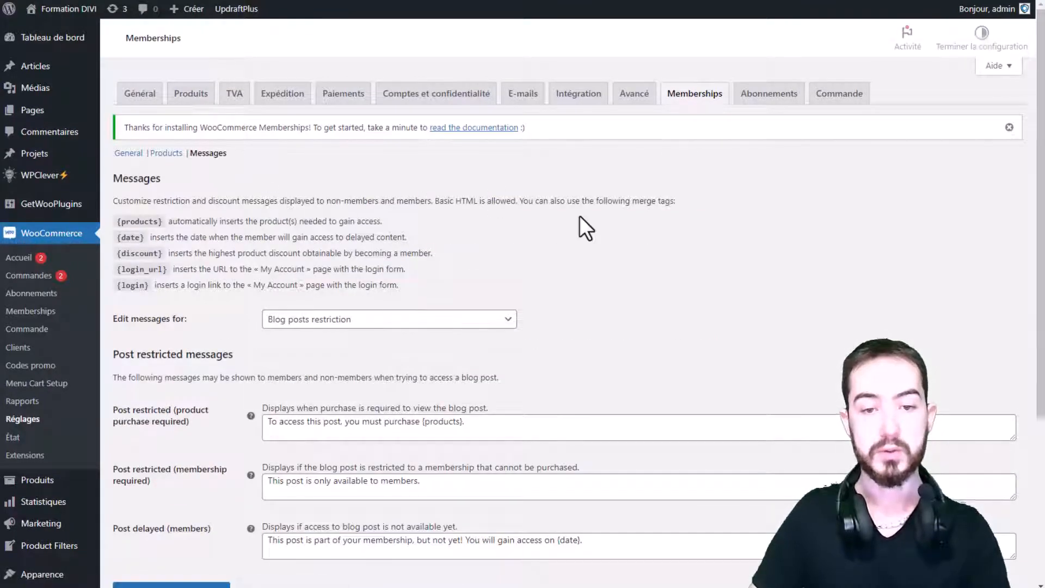
{"action": "scroll", "coordinate": [579, 214], "scroll_direction": "down", "scroll_amount": 2}
{"action": "scroll", "coordinate": [585, 224], "scroll_direction": "down", "scroll_amount": 1}
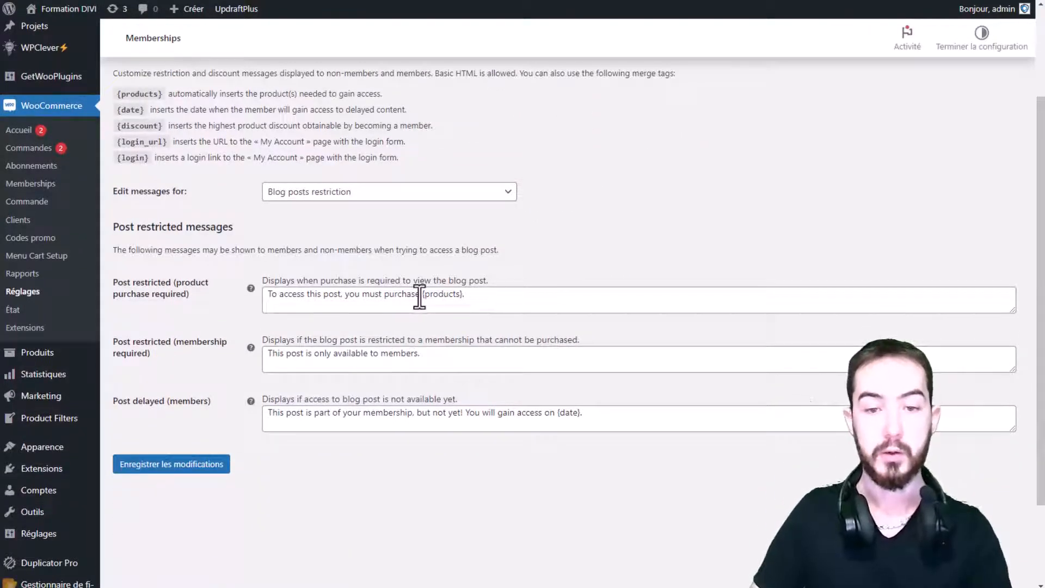
{"action": "left_click", "coordinate": [423, 297]}
{"action": "left_click_drag", "start_coordinate": [423, 296], "coordinate": [273, 295]}
{"action": "left_click", "coordinate": [526, 239]}
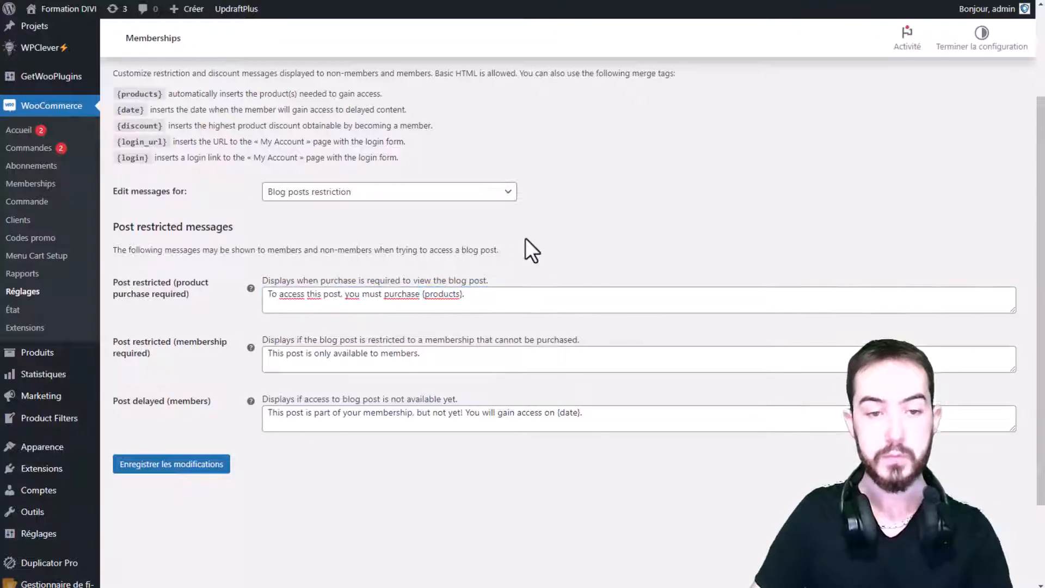
{"action": "right_click", "coordinate": [520, 201]}
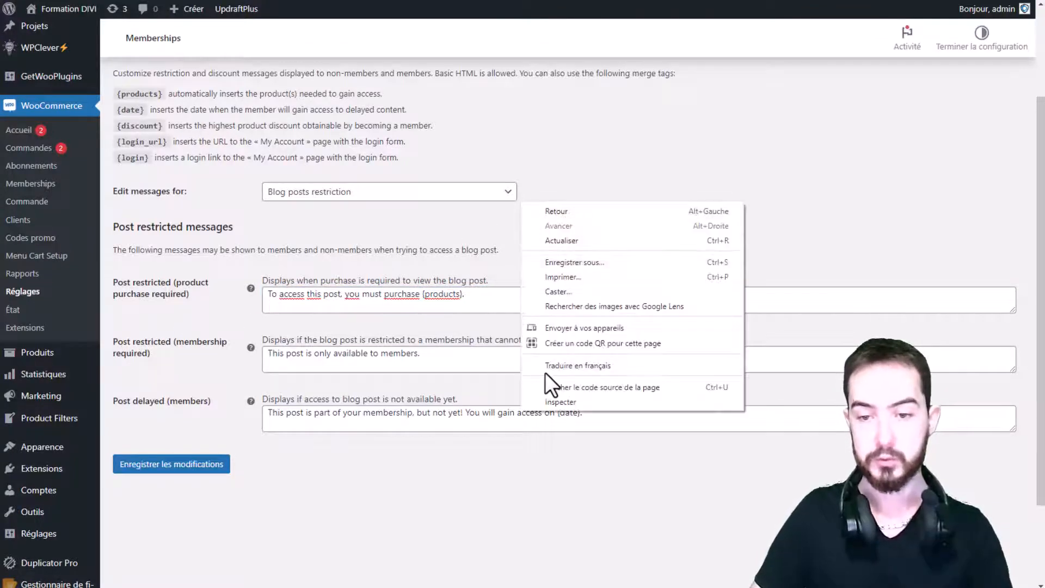
{"action": "left_click", "coordinate": [544, 366]}
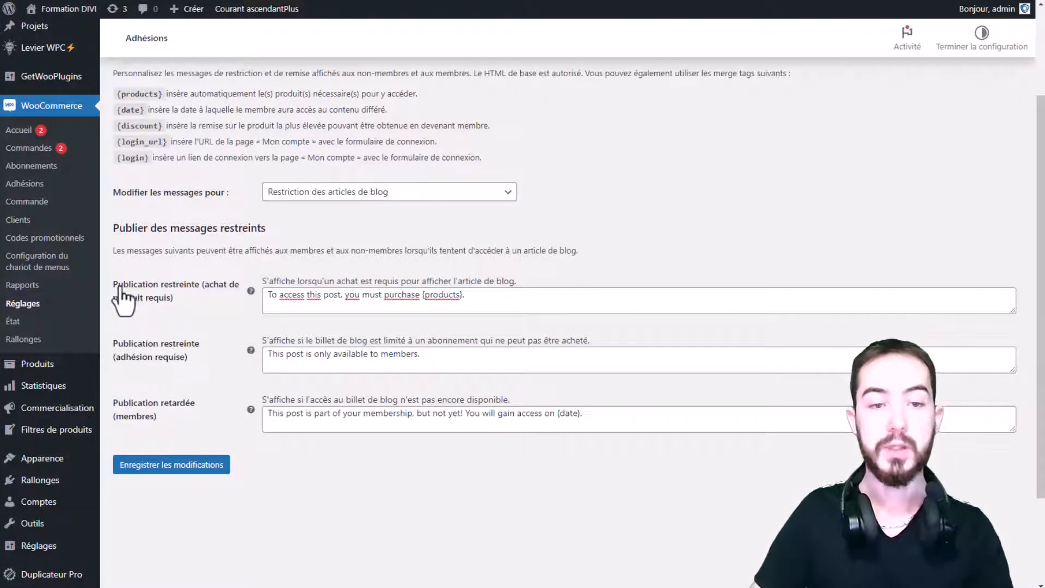
- Examine the three restricted and delayed blog post messages and the {products} merge tag they can use
{"action": "left_click_drag", "start_coordinate": [117, 284], "coordinate": [419, 296]}
{"action": "left_click", "coordinate": [206, 295]}
{"action": "left_click", "coordinate": [274, 297]}
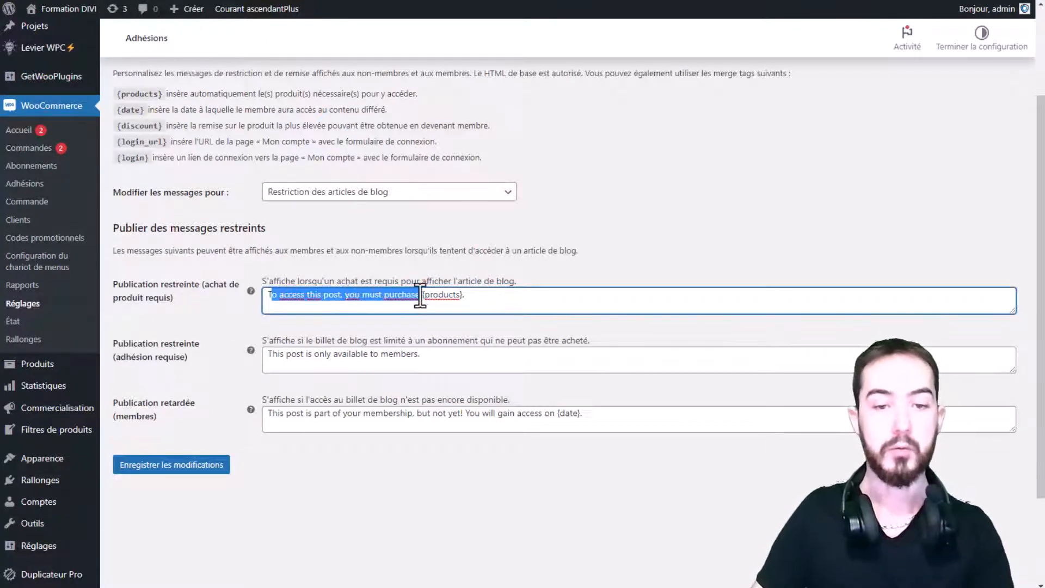
{"action": "left_click_drag", "start_coordinate": [440, 358], "coordinate": [266, 355]}
{"action": "left_click_drag", "start_coordinate": [474, 414], "coordinate": [265, 414]}
{"action": "left_click_drag", "start_coordinate": [113, 95], "coordinate": [172, 98]}
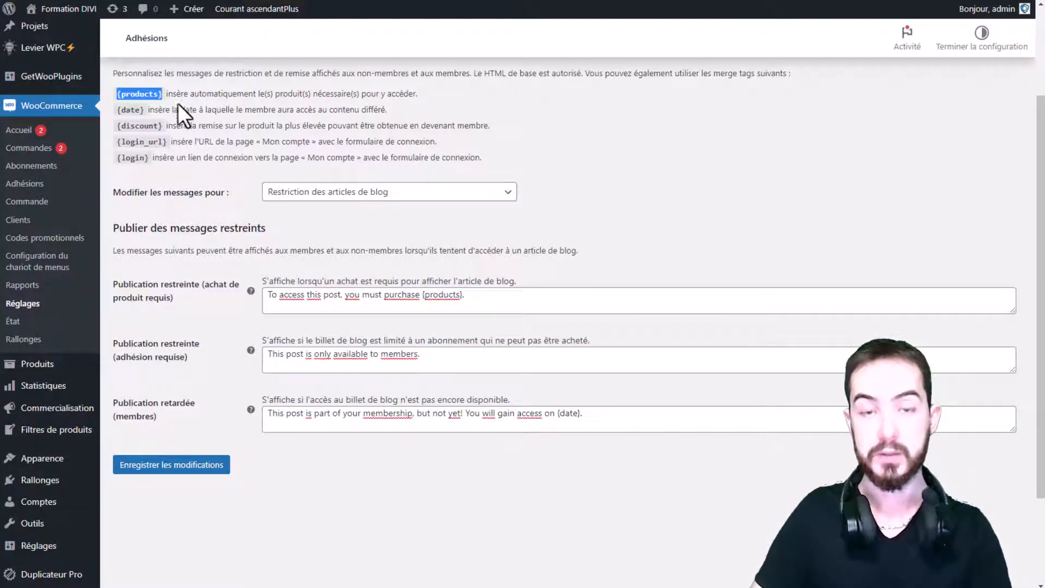
- Display the "Limitation des produits" messages and examine the delayed product viewing or purchase message for members
{"action": "left_click", "coordinate": [350, 137]}
{"action": "left_click", "coordinate": [305, 191]}
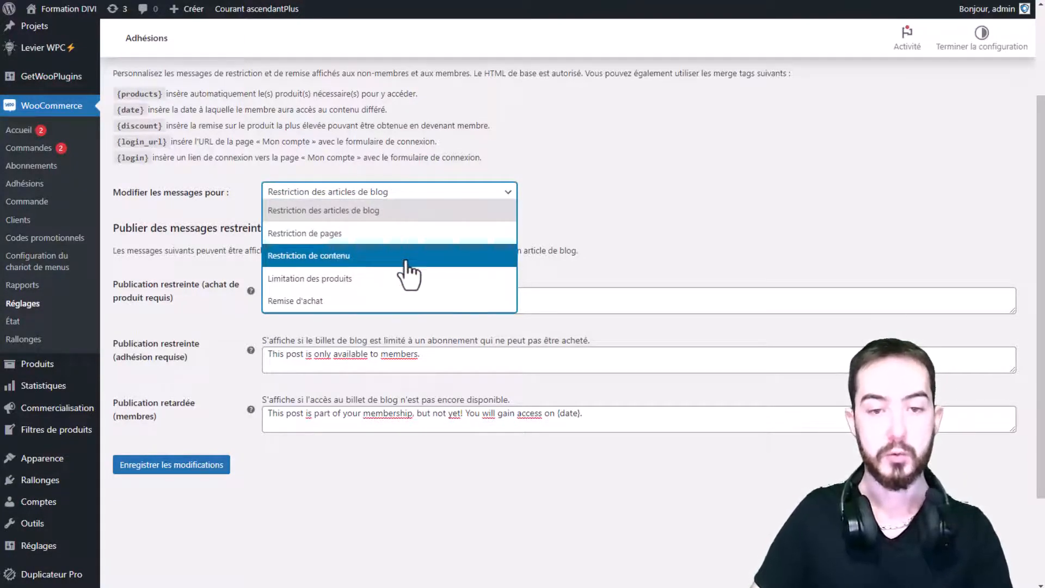
{"action": "left_click", "coordinate": [376, 279]}
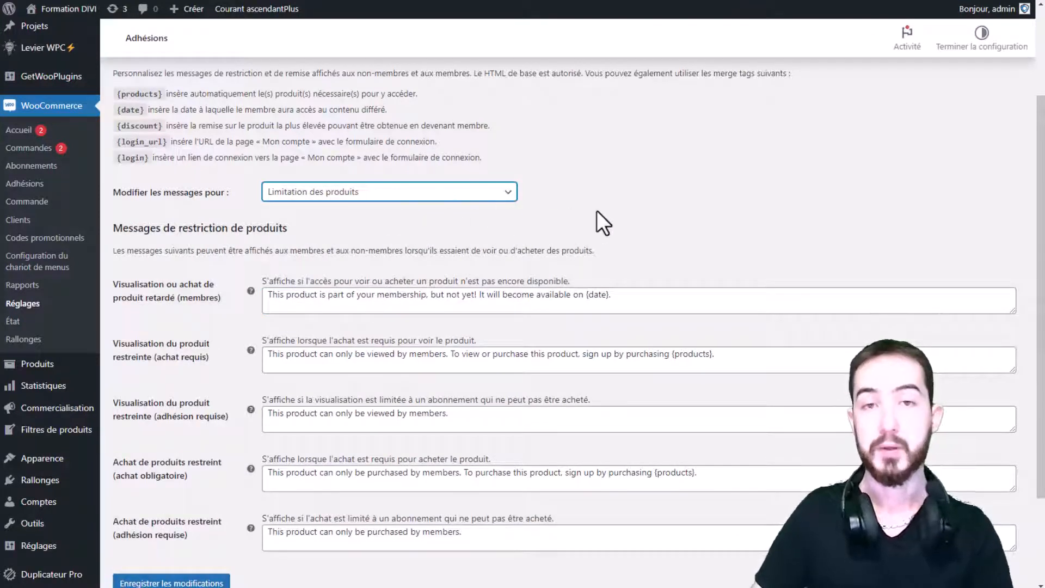
{"action": "left_click", "coordinate": [618, 196]}
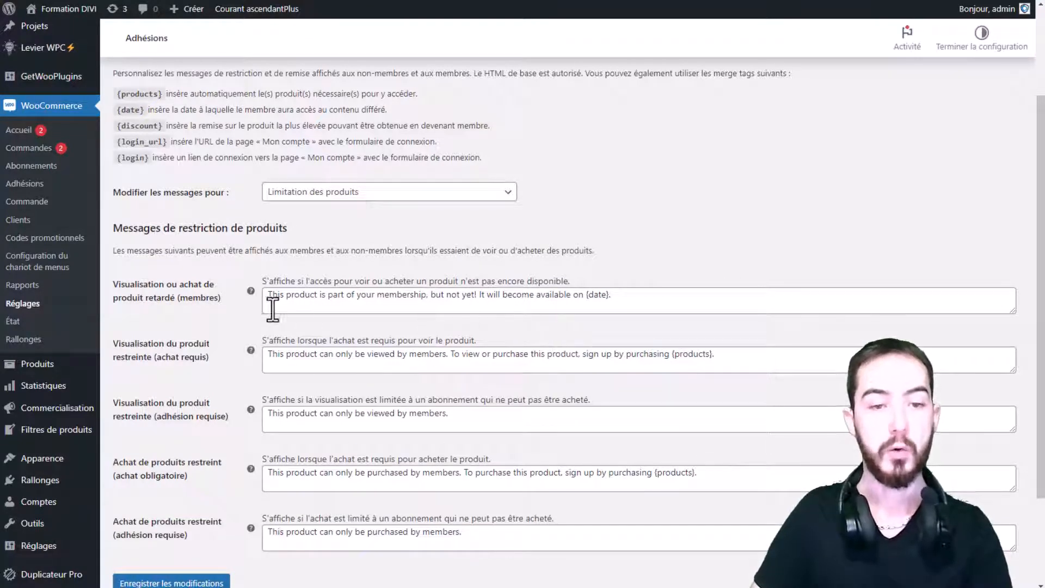
{"action": "left_click_drag", "start_coordinate": [403, 281], "coordinate": [439, 284]}
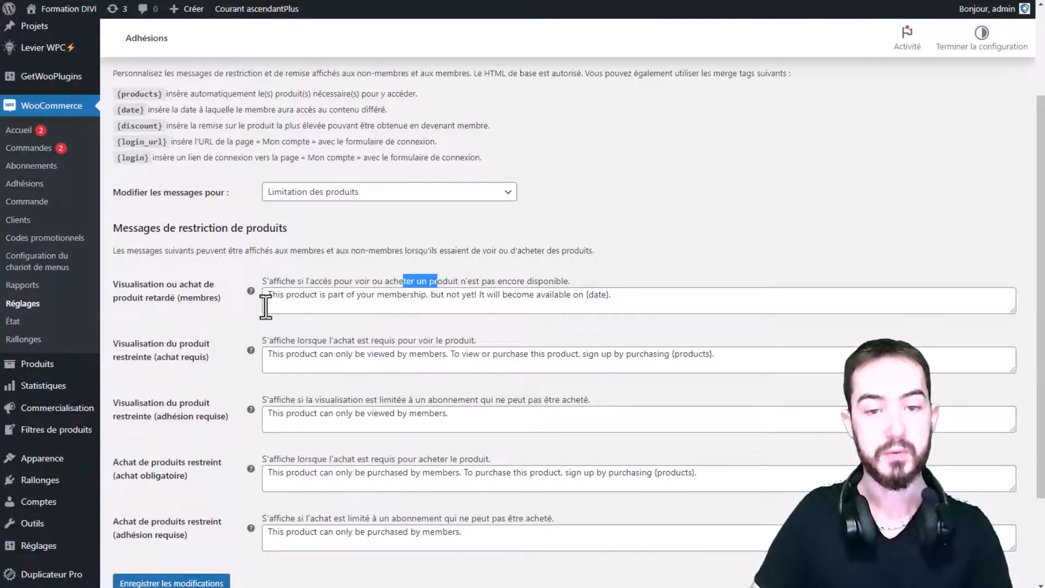
{"action": "left_click_drag", "start_coordinate": [287, 296], "coordinate": [400, 296]}
{"action": "left_click_drag", "start_coordinate": [113, 284], "coordinate": [188, 302]}
{"action": "left_click", "coordinate": [659, 209]}
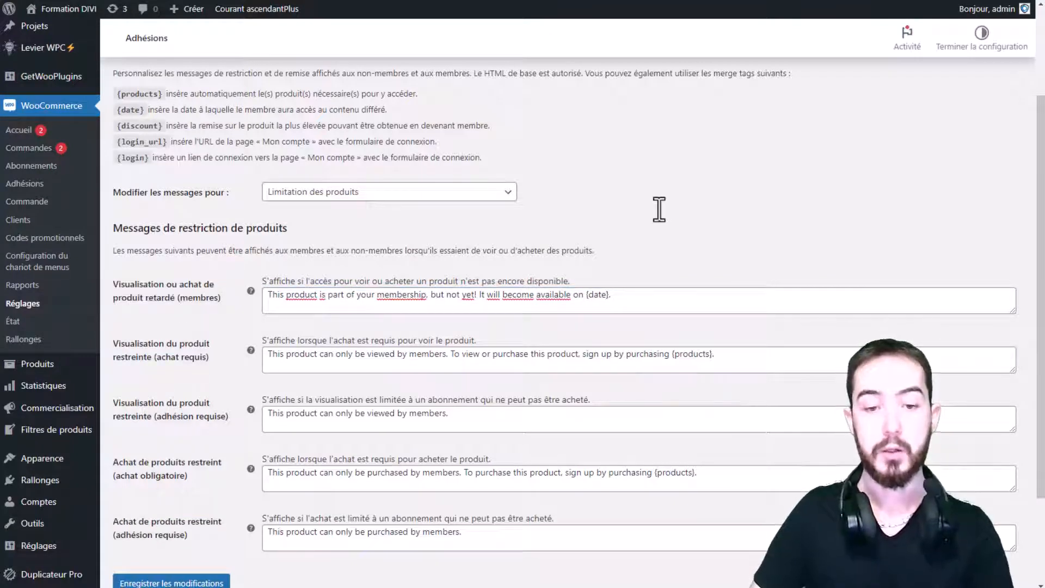
- Save the membership message settings with the product restriction messages displayed
{"action": "scroll", "coordinate": [555, 289], "scroll_direction": "up", "scroll_amount": 2}
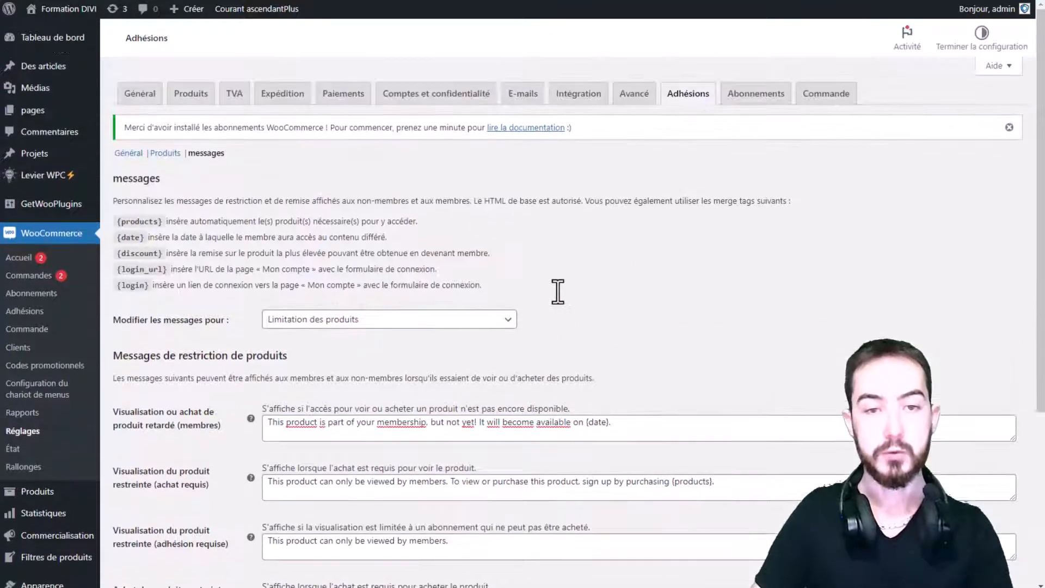
{"action": "scroll", "coordinate": [566, 283], "scroll_direction": "down", "scroll_amount": 3}
{"action": "left_click", "coordinate": [171, 519]}
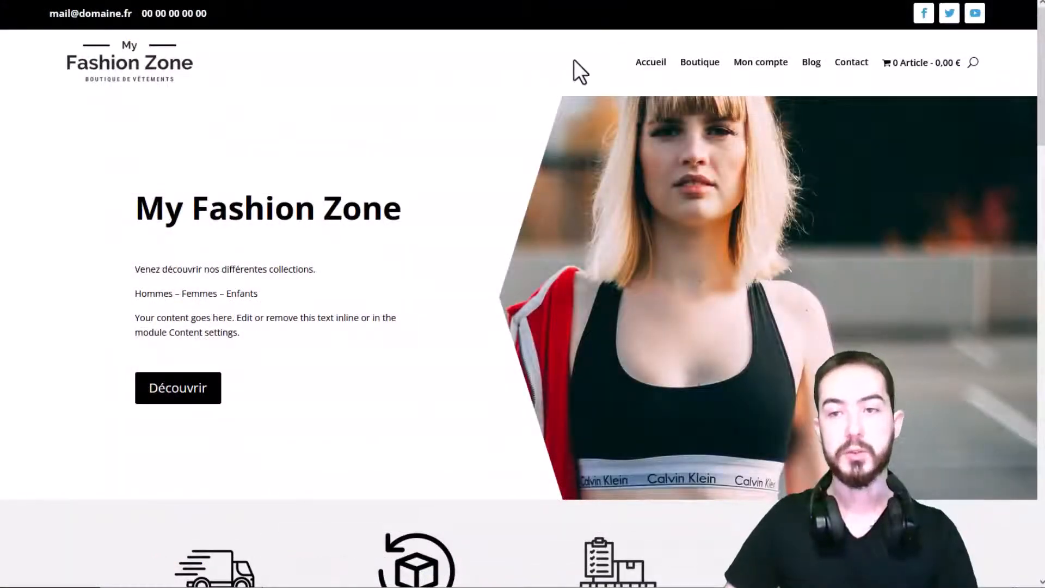
- Open "Produit espace membre" from the storefront's shop page and add one to the cart
{"action": "left_click", "coordinate": [687, 63]}
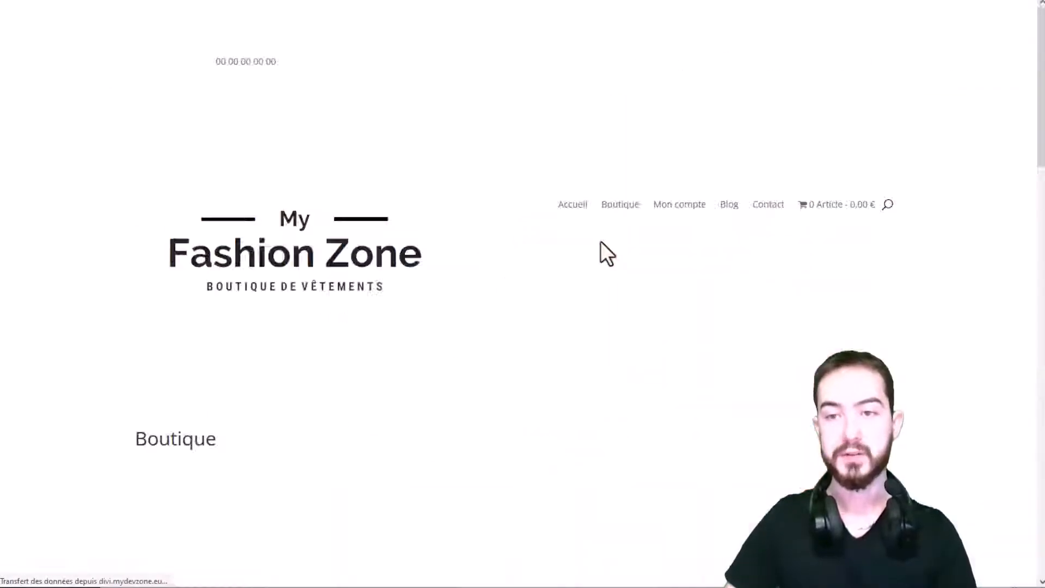
{"action": "scroll", "coordinate": [430, 345], "scroll_direction": "down", "scroll_amount": 1}
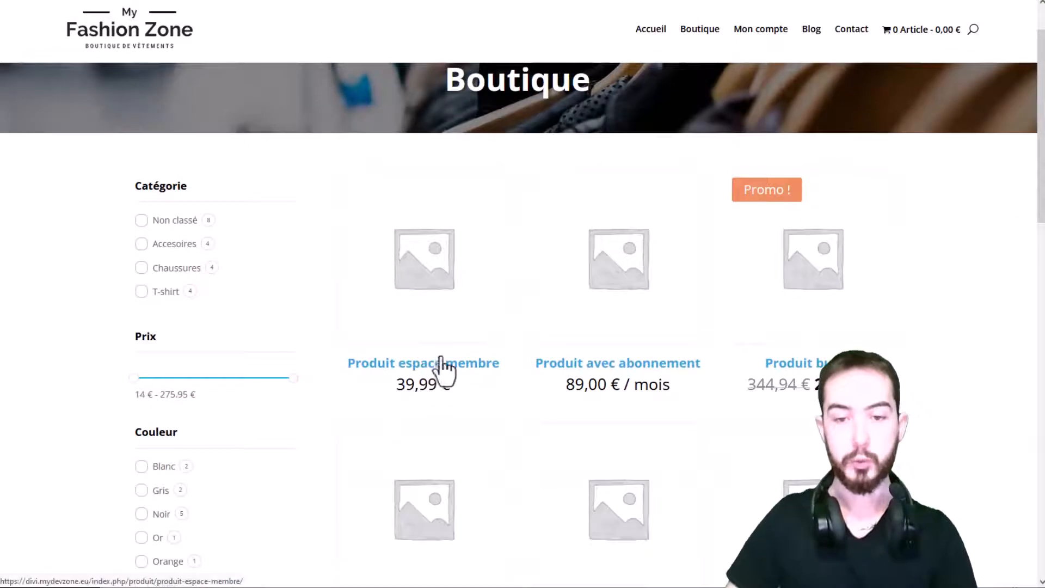
{"action": "left_click", "coordinate": [442, 363]}
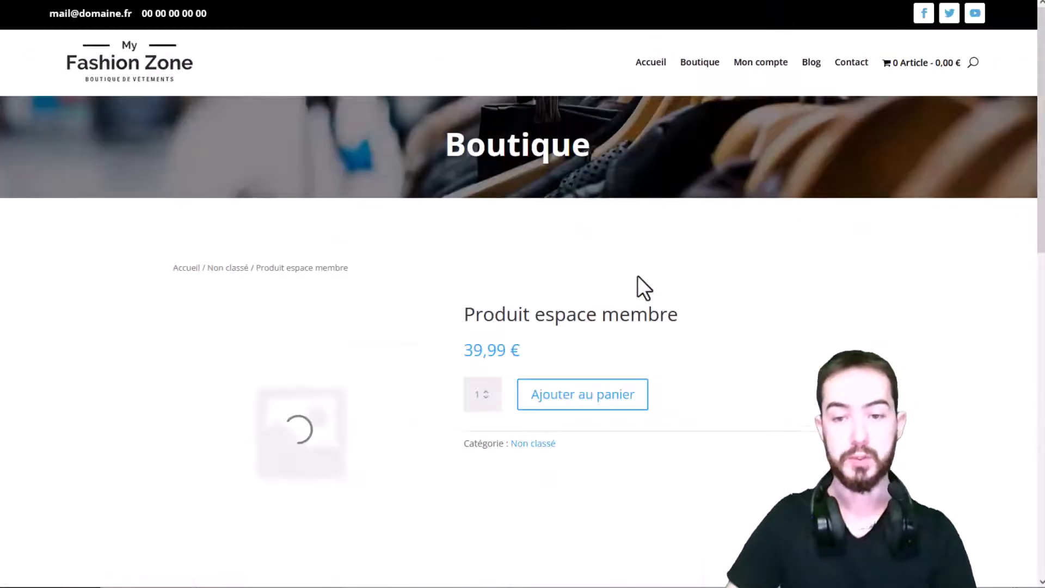
{"action": "scroll", "coordinate": [401, 389], "scroll_direction": "down", "scroll_amount": 1}
{"action": "scroll", "coordinate": [662, 387], "scroll_direction": "down", "scroll_amount": 2}
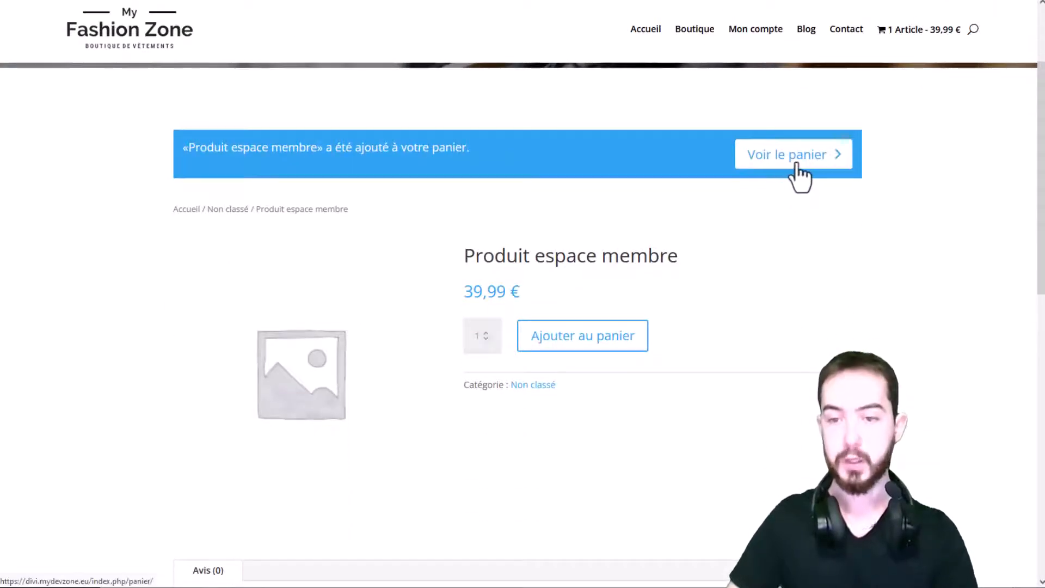
- Check out the cart with the prefilled billing details and place the order with "Virement bancaire" as payment method
{"action": "left_click", "coordinate": [796, 164]}
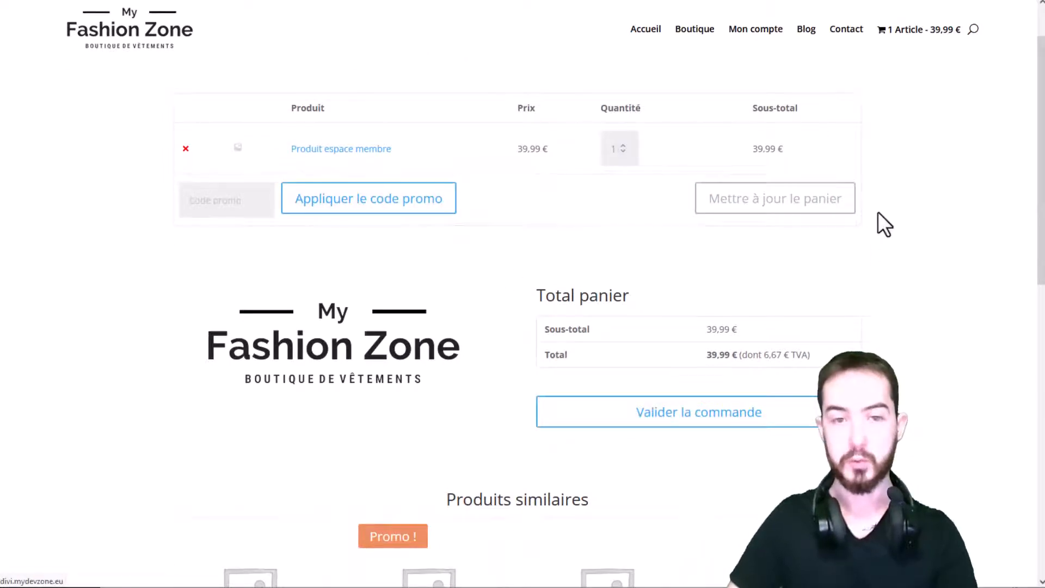
{"action": "scroll", "coordinate": [544, 212], "scroll_direction": "down", "scroll_amount": 4}
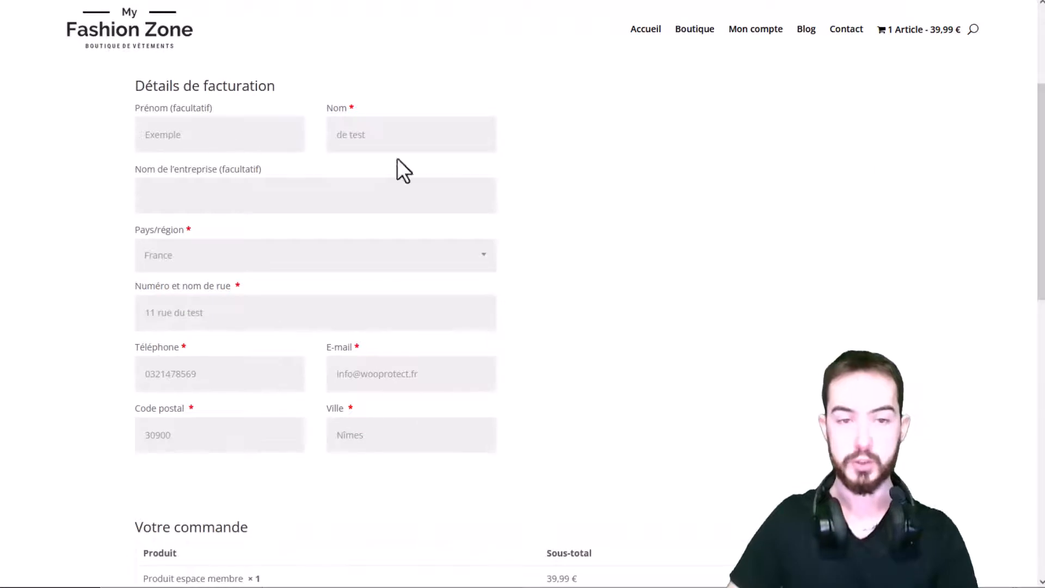
{"action": "scroll", "coordinate": [581, 191], "scroll_direction": "down", "scroll_amount": 5}
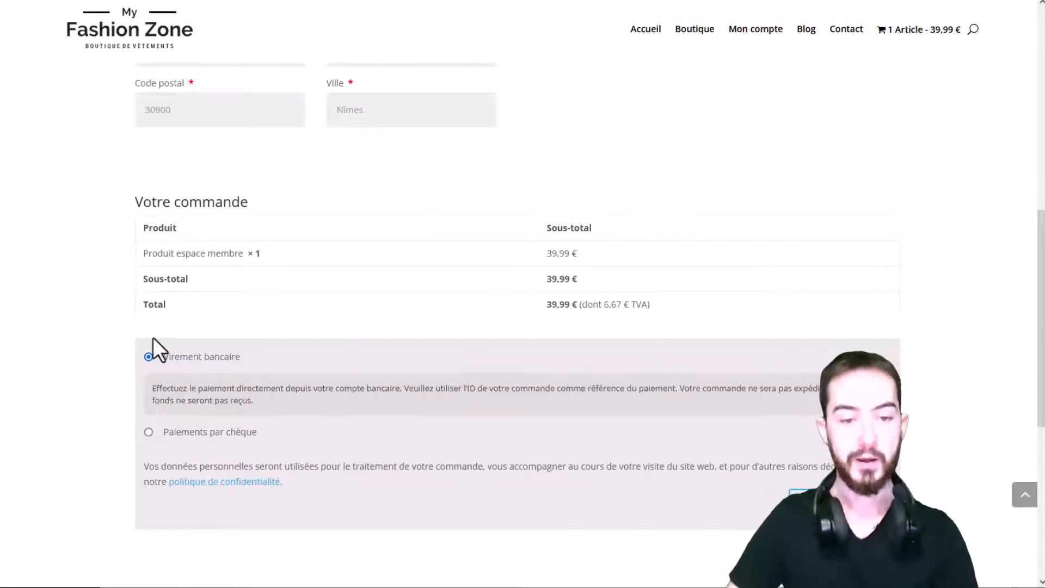
{"action": "left_click", "coordinate": [841, 501]}
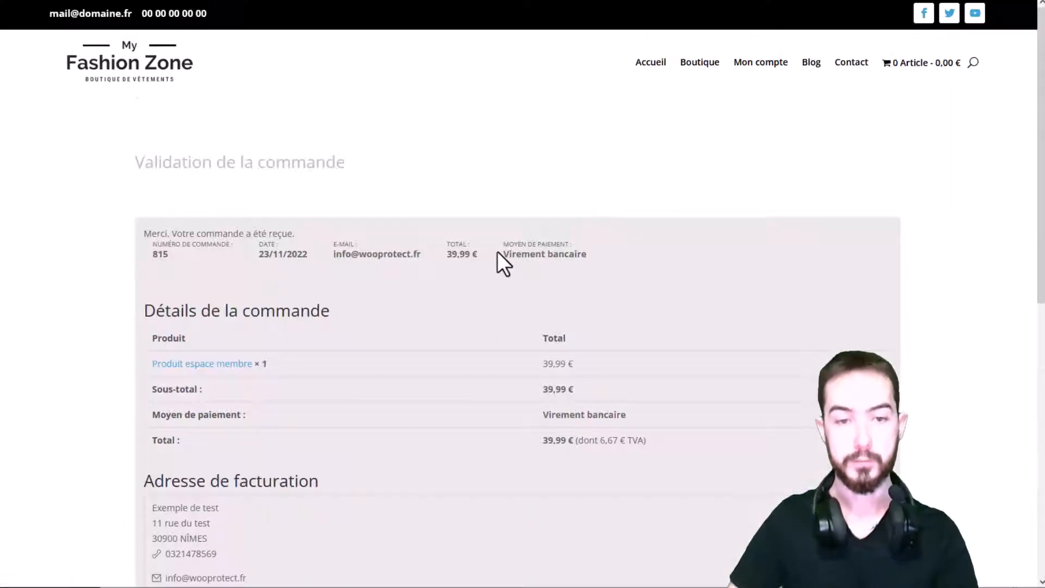
- Review the order confirmation, then open the newest order from the customer account's order list and check its status and details
{"action": "scroll", "coordinate": [458, 127], "scroll_direction": "down", "scroll_amount": 1}
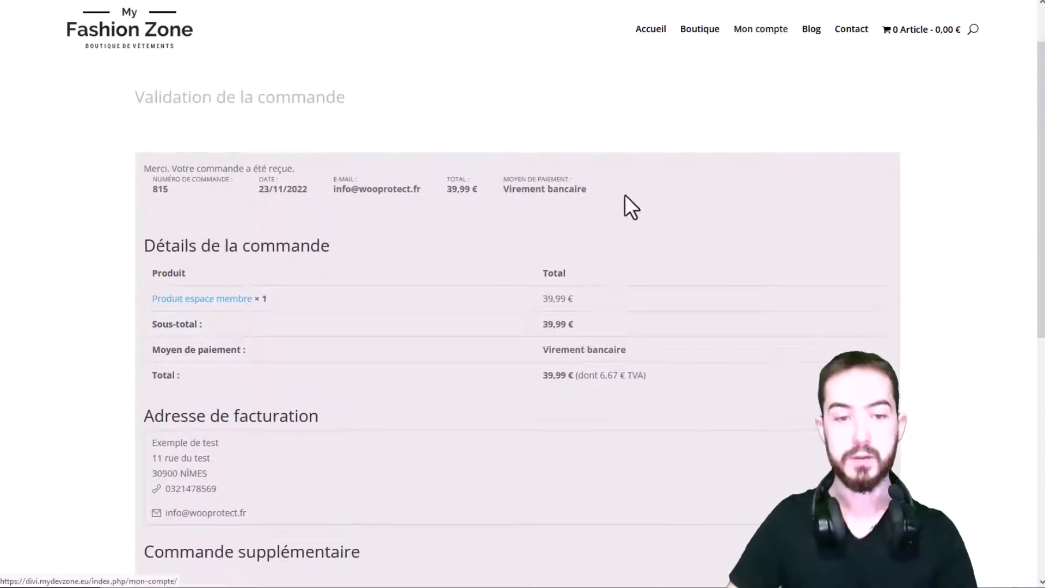
{"action": "left_click", "coordinate": [758, 61]}
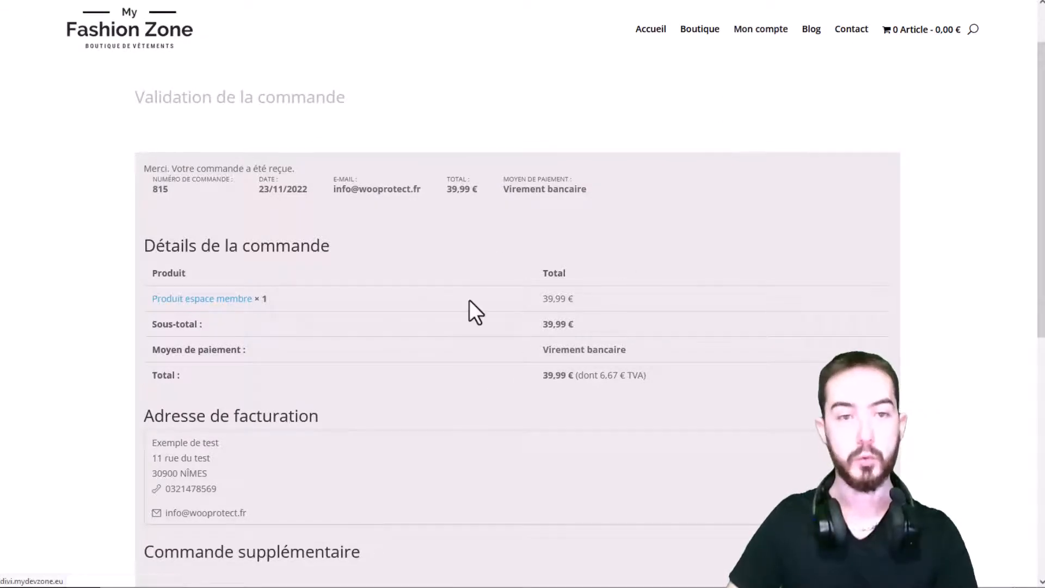
{"action": "left_click", "coordinate": [331, 167]}
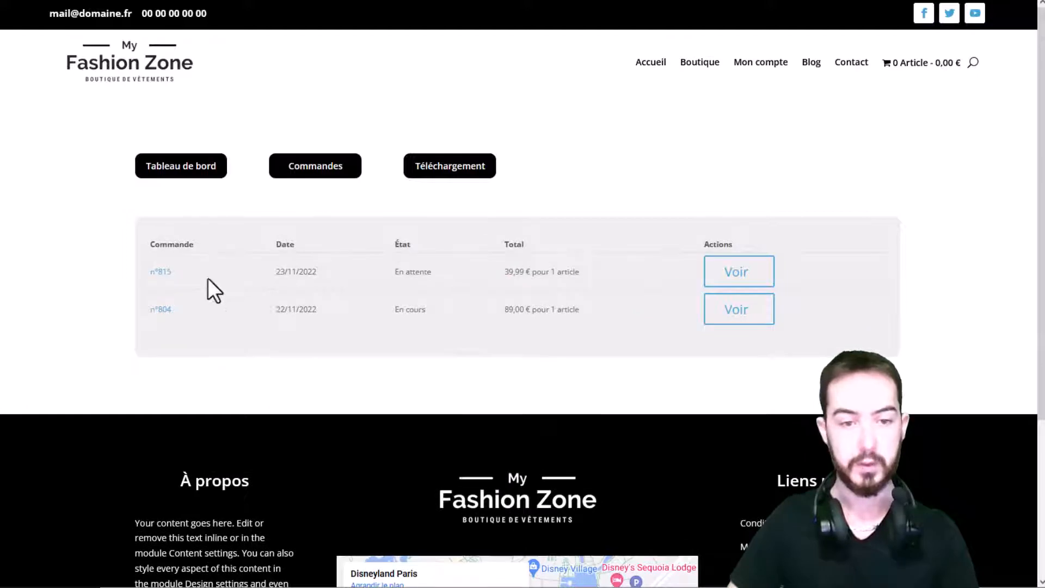
{"action": "left_click_drag", "start_coordinate": [279, 271], "coordinate": [299, 272]}
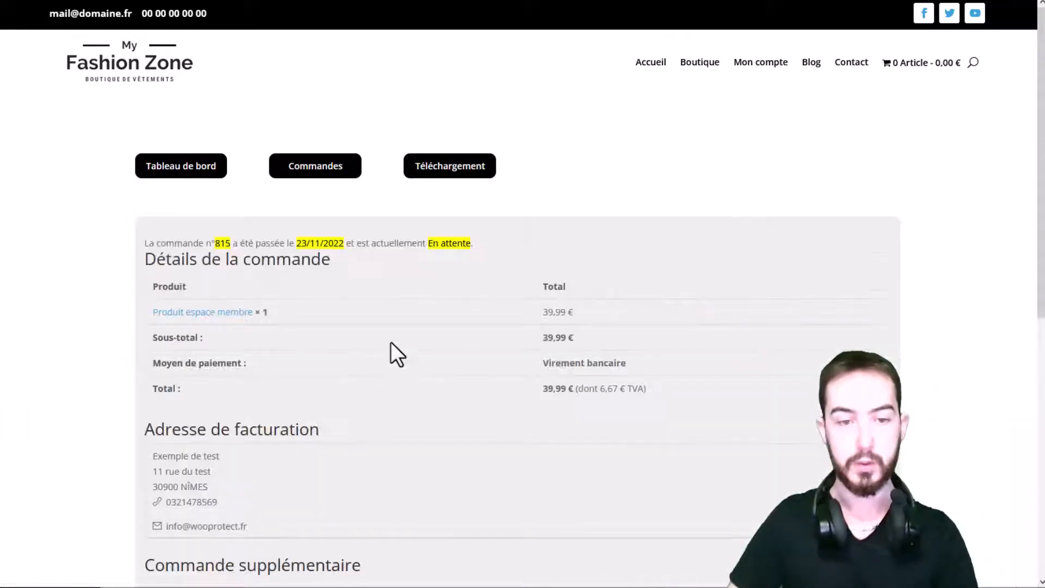
{"action": "scroll", "coordinate": [673, 234], "scroll_direction": "down", "scroll_amount": 2}
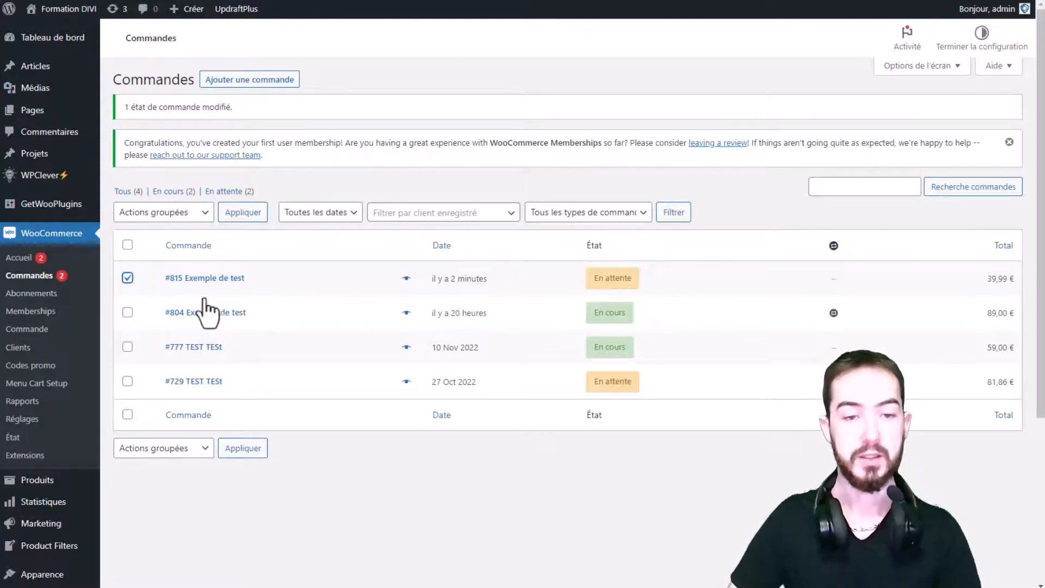
- In the WooCommerce admin orders list, change the selected "Produit espace membre" order to "En cours" with a bulk action
{"action": "left_click", "coordinate": [161, 212]}
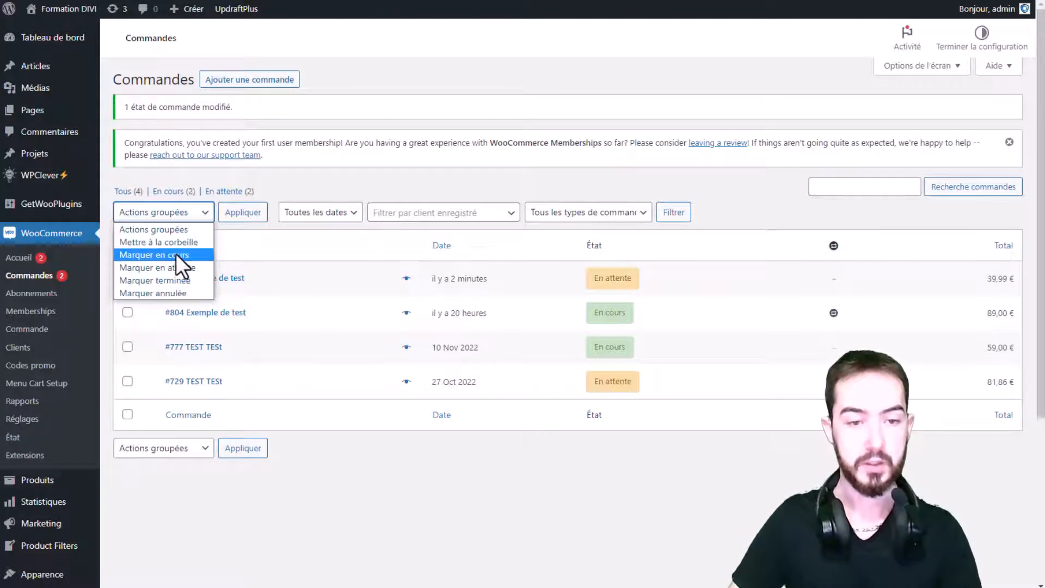
{"action": "left_click", "coordinate": [176, 253]}
{"action": "left_click", "coordinate": [244, 214]}
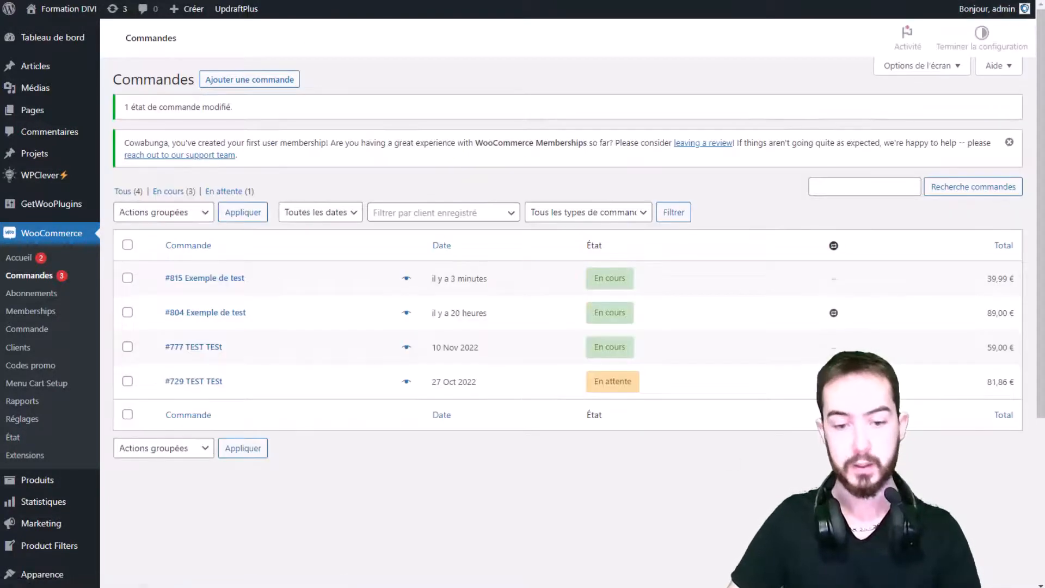
- Switch to the storefront, open "Produit groupé" from the shop and examine the member discount on the T-shirt femme price
{"action": "key", "text": "alt+Tab"}
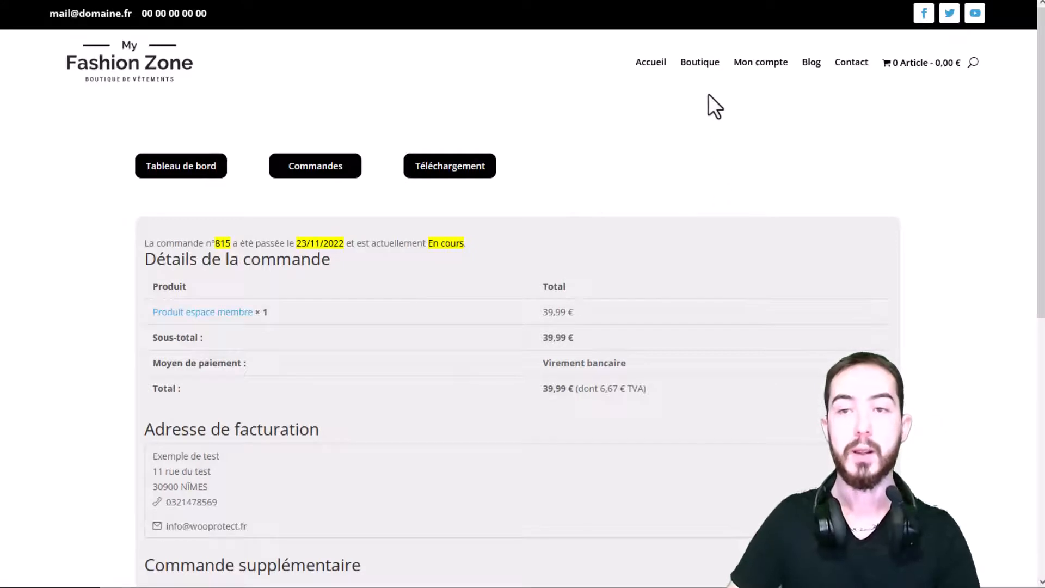
{"action": "left_click", "coordinate": [701, 70]}
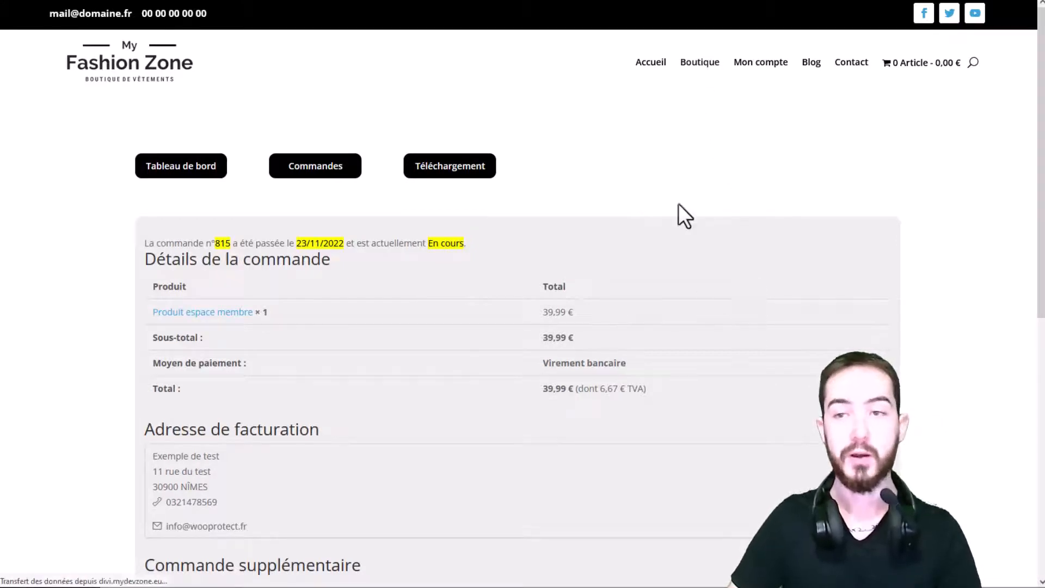
{"action": "scroll", "coordinate": [892, 274], "scroll_direction": "down", "scroll_amount": 5}
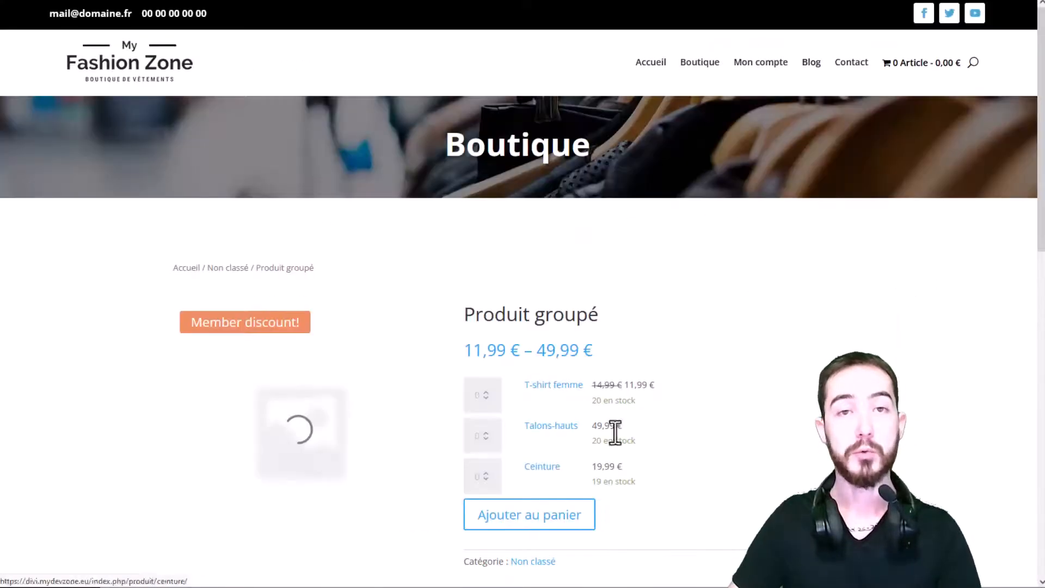
{"action": "scroll", "coordinate": [700, 391], "scroll_direction": "down", "scroll_amount": 3}
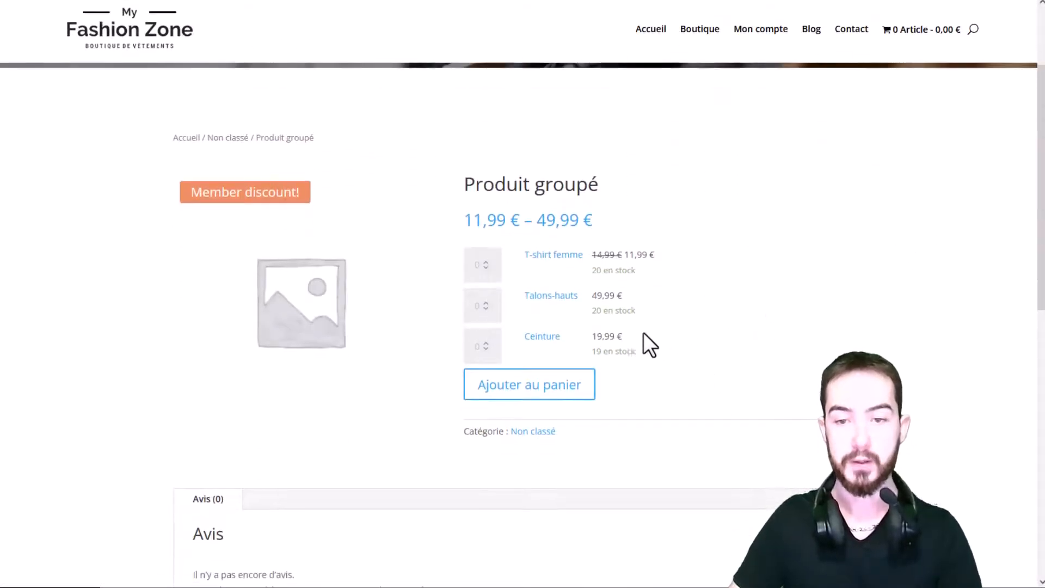
{"action": "left_click_drag", "start_coordinate": [656, 254], "coordinate": [596, 255]}
{"action": "left_click", "coordinate": [717, 253]}
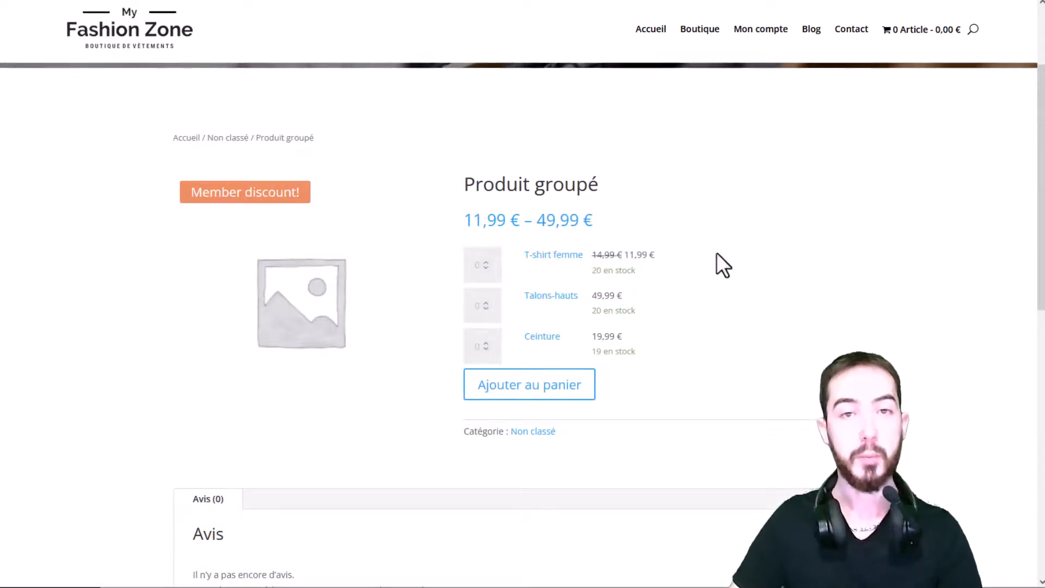
{"action": "left_click_drag", "start_coordinate": [668, 255], "coordinate": [591, 255]}
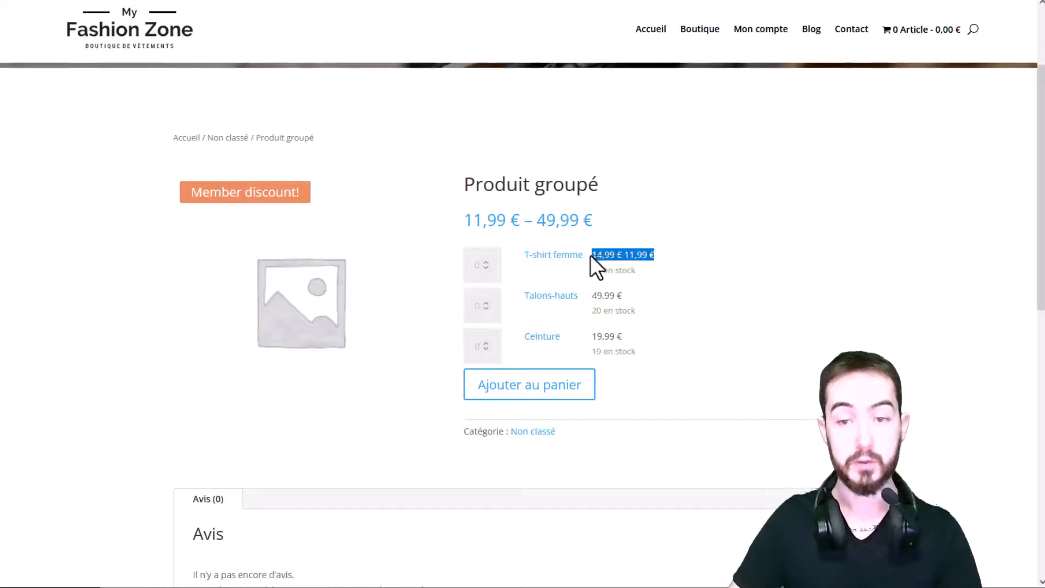
{"action": "left_click", "coordinate": [760, 268]}
- Return to the shop page, filter the products by the T-shirt category and check which ones carry the member discount
{"action": "scroll", "coordinate": [759, 269], "scroll_direction": "up", "scroll_amount": 3}
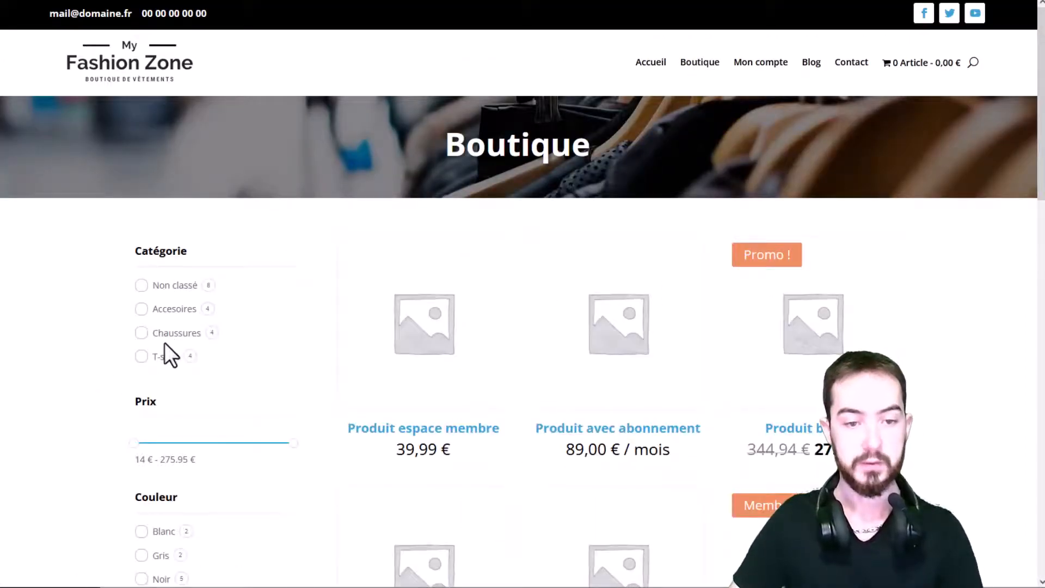
{"action": "left_click", "coordinate": [163, 356]}
{"action": "scroll", "coordinate": [164, 424], "scroll_direction": "down", "scroll_amount": 10}
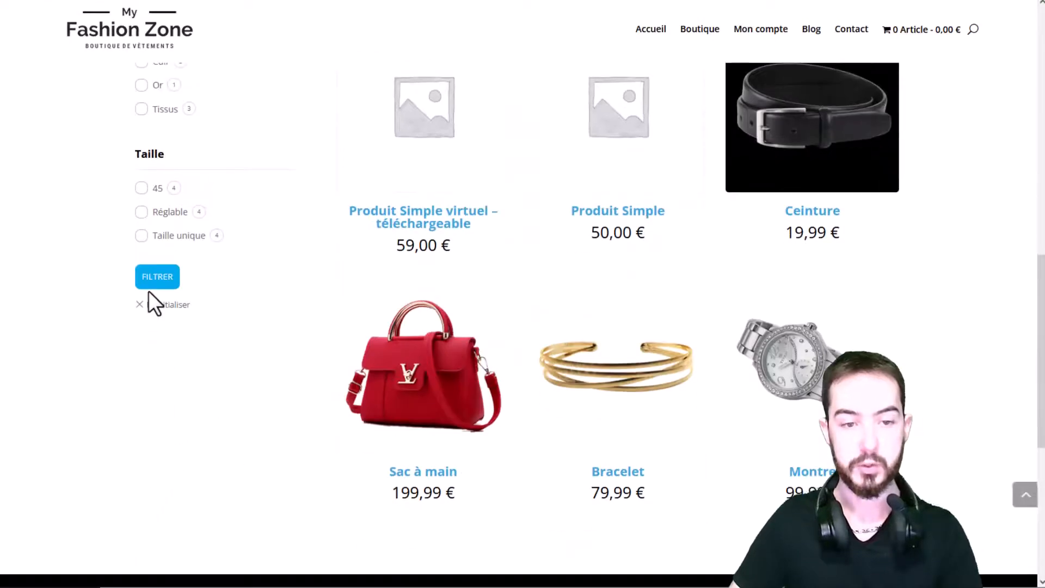
{"action": "left_click", "coordinate": [151, 283]}
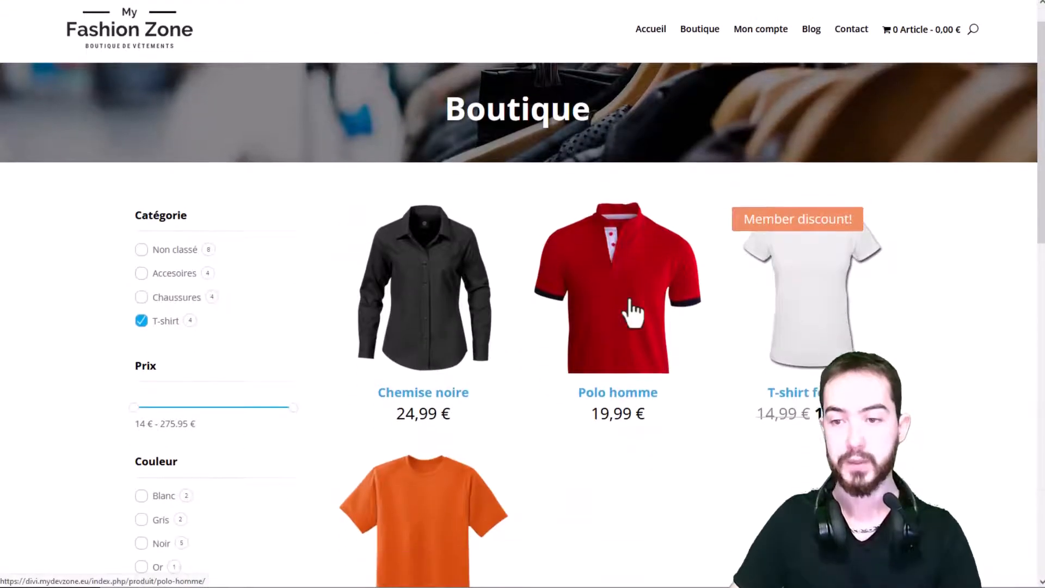
{"action": "scroll", "coordinate": [631, 313], "scroll_direction": "down", "scroll_amount": 1}
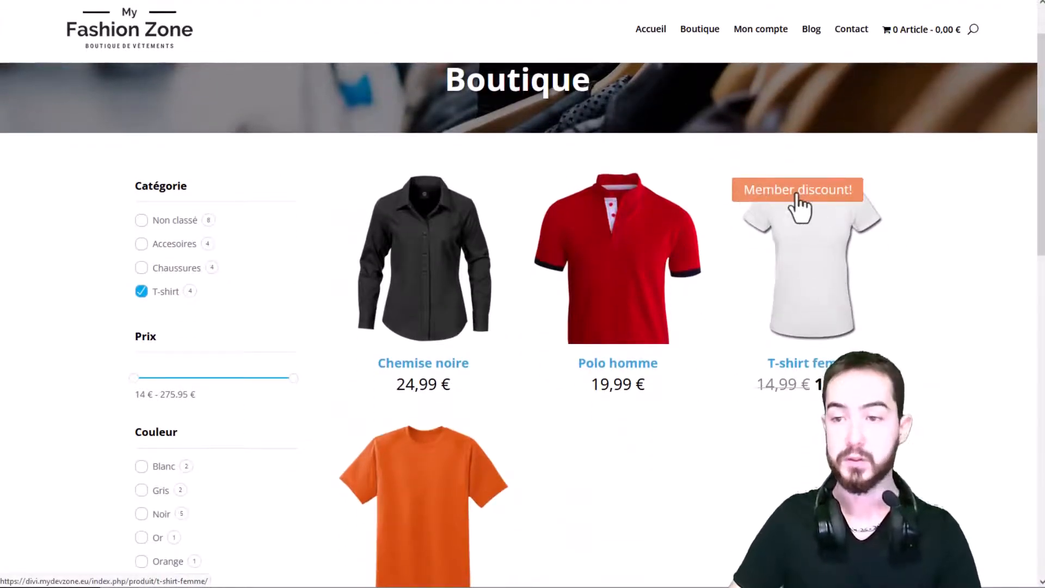